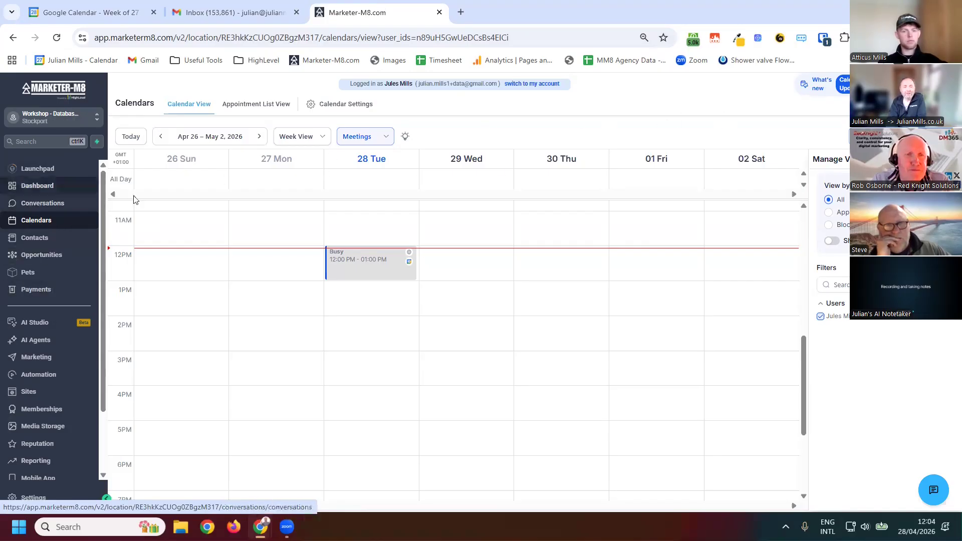
Step: Compare the current week in the Marketer-M8 calendar view with the same week in Google Calendar
left_click(54, 220)
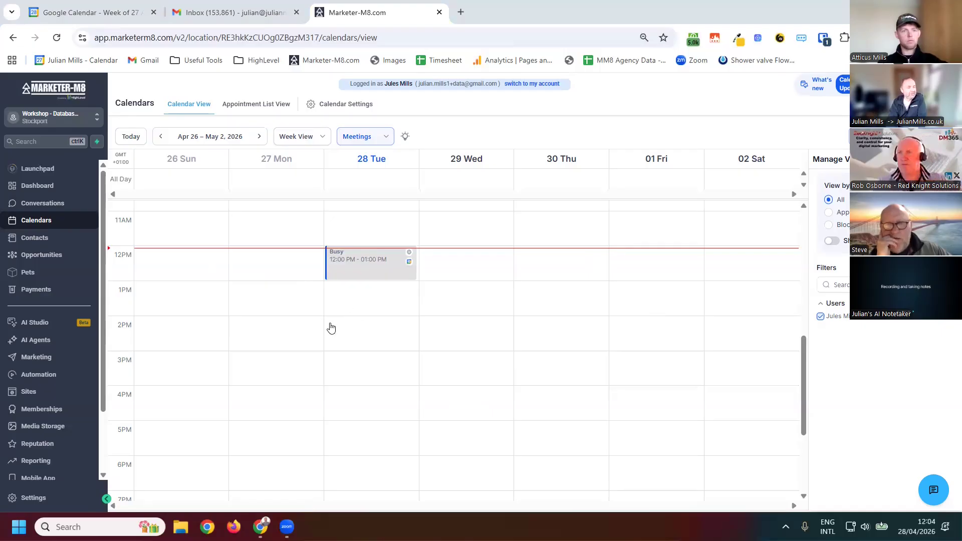
key("ctrl+1")
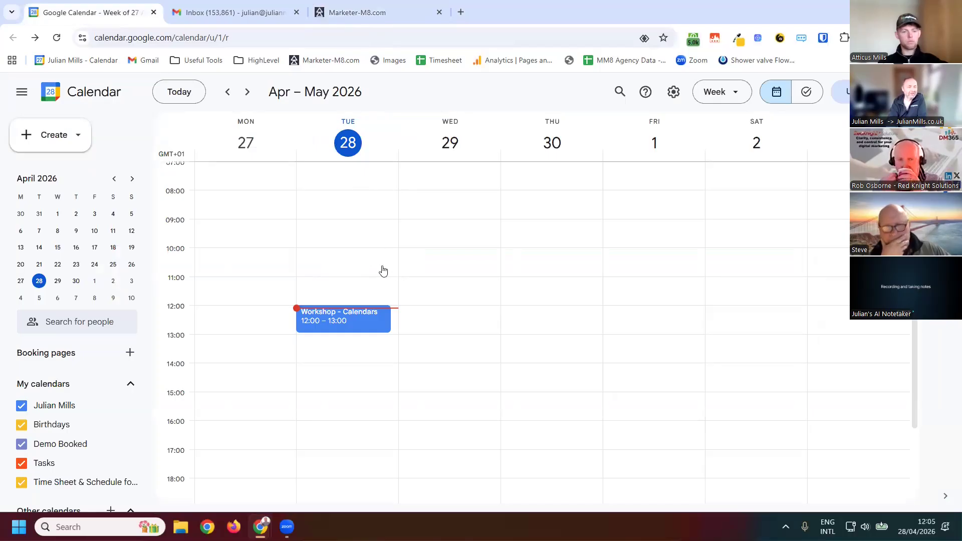
key("ctrl+3")
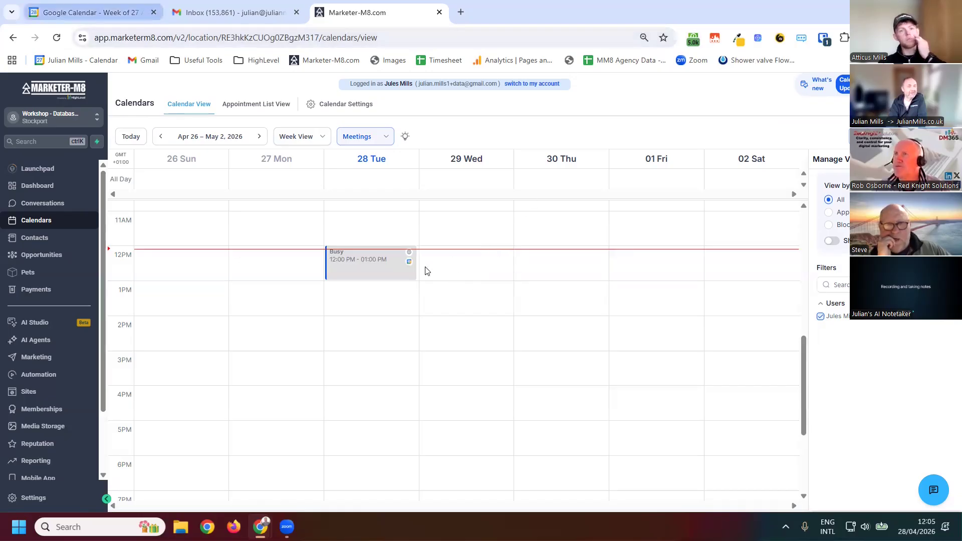
key("ctrl+1")
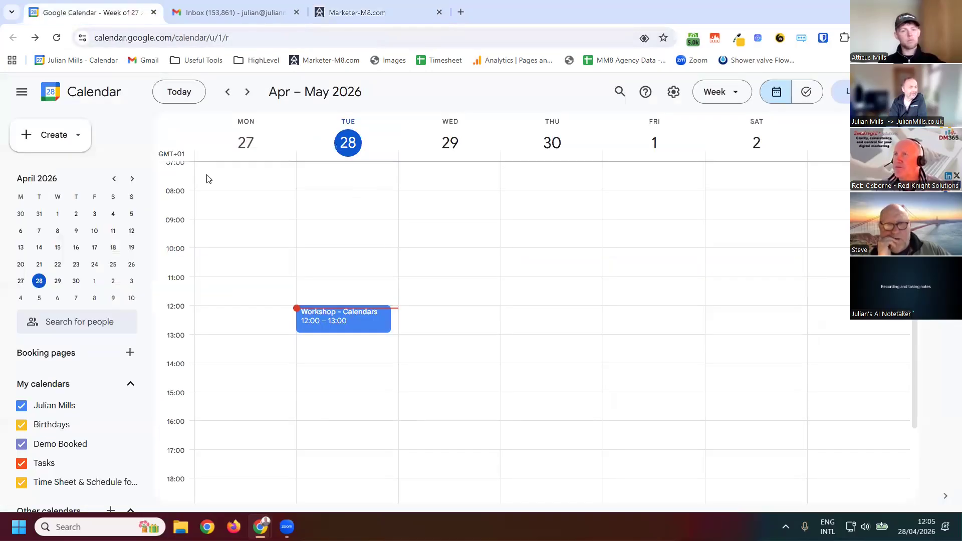
key("ctrl+3")
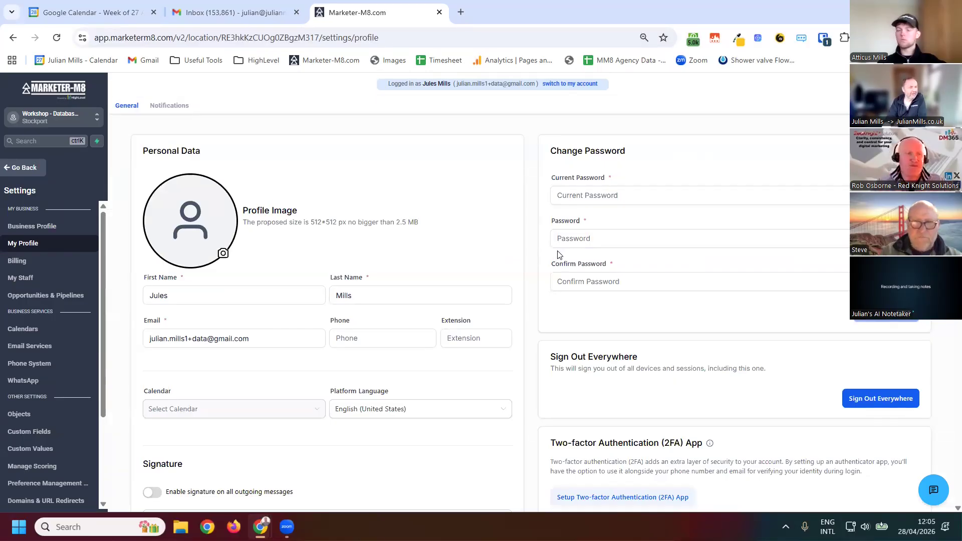
Step: Add the Time Sheet & Schedule and Demo Booked calendars to the profile's conflict calendars and save
scroll(408, 189, "down", 10)
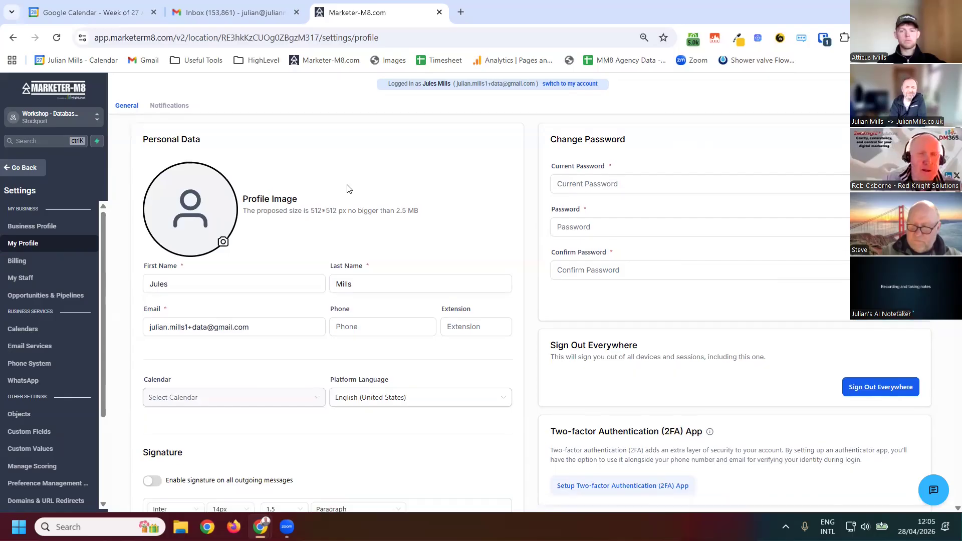
scroll(775, 288, "down", 5)
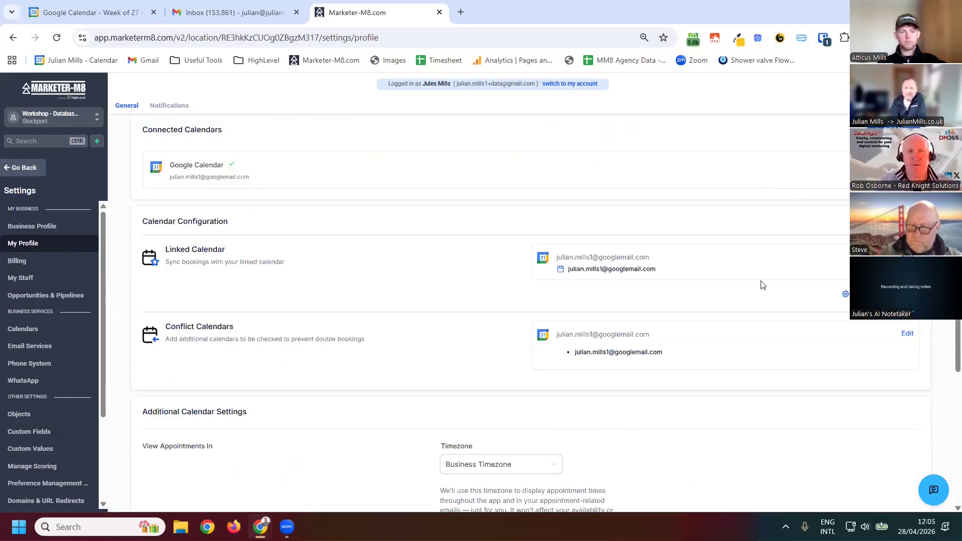
scroll(751, 326, "up", 2)
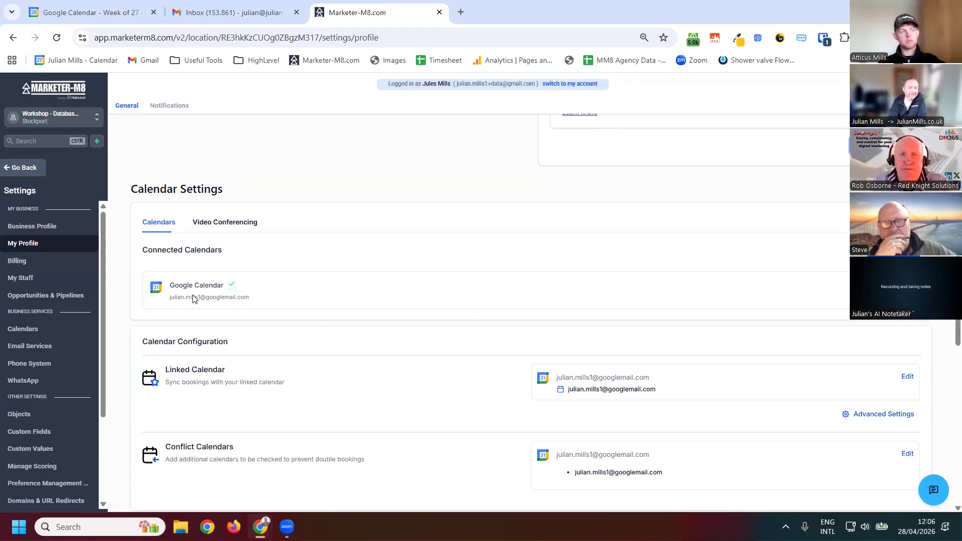
scroll(209, 332, "down", 2)
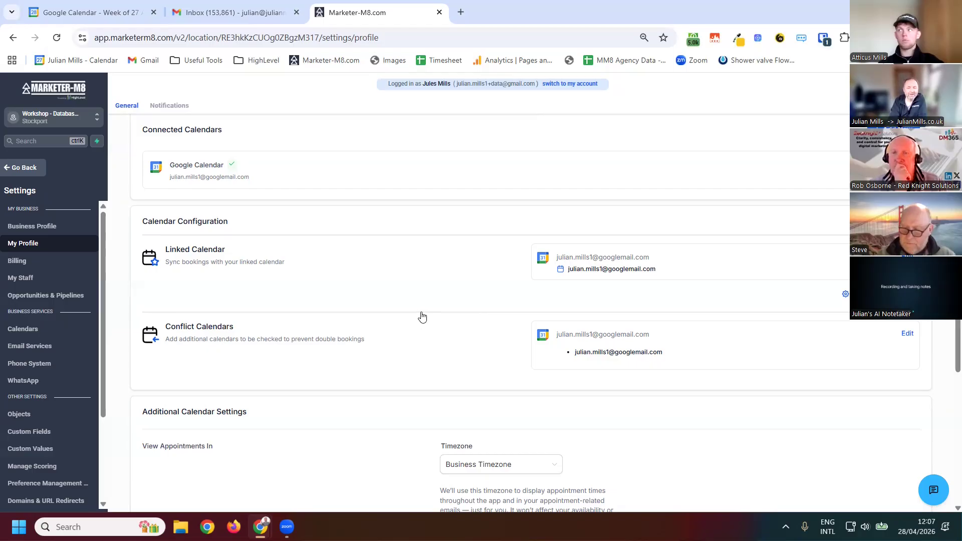
left_click(423, 338)
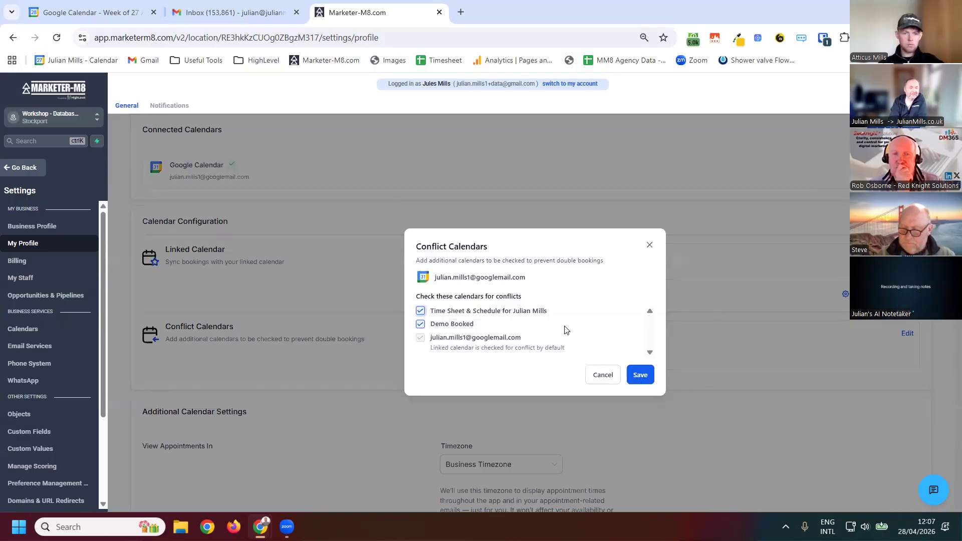
left_click(633, 380)
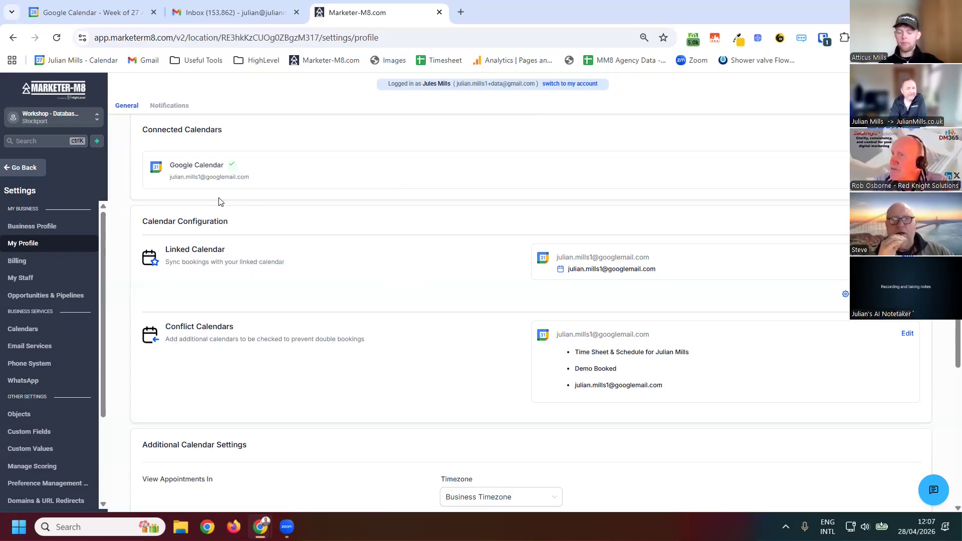
Step: Return to the Marketer-M8 calendar view and check its week against Google Calendar again
left_click(24, 167)
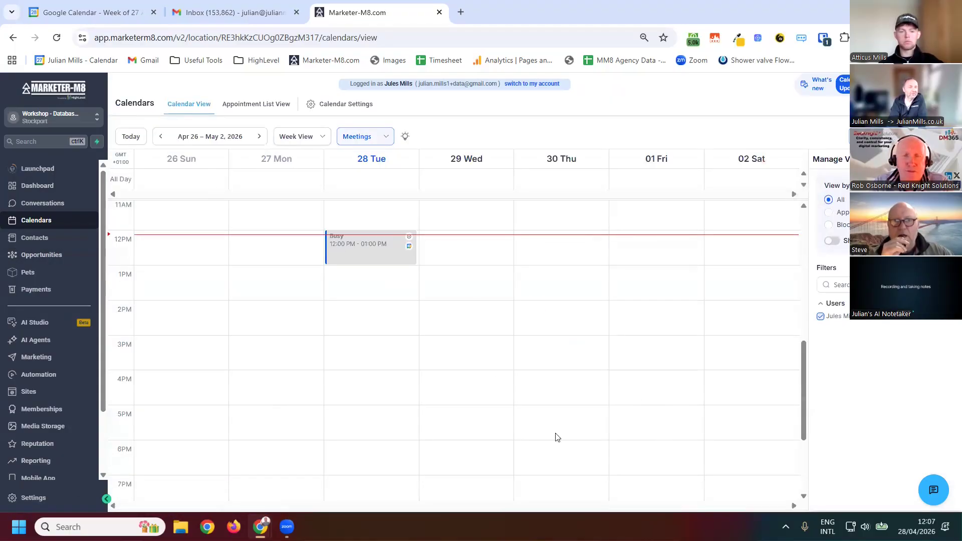
left_click(92, 13)
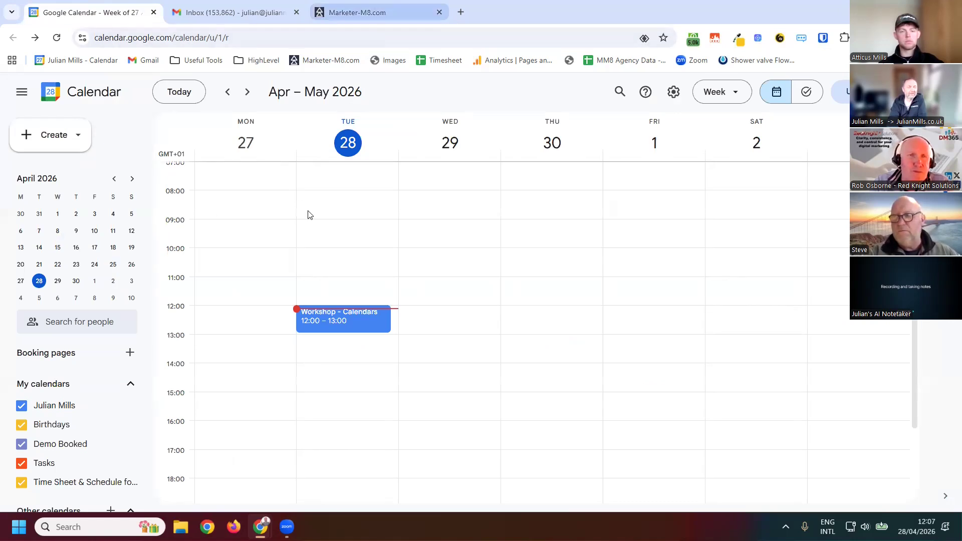
key("ctrl+3")
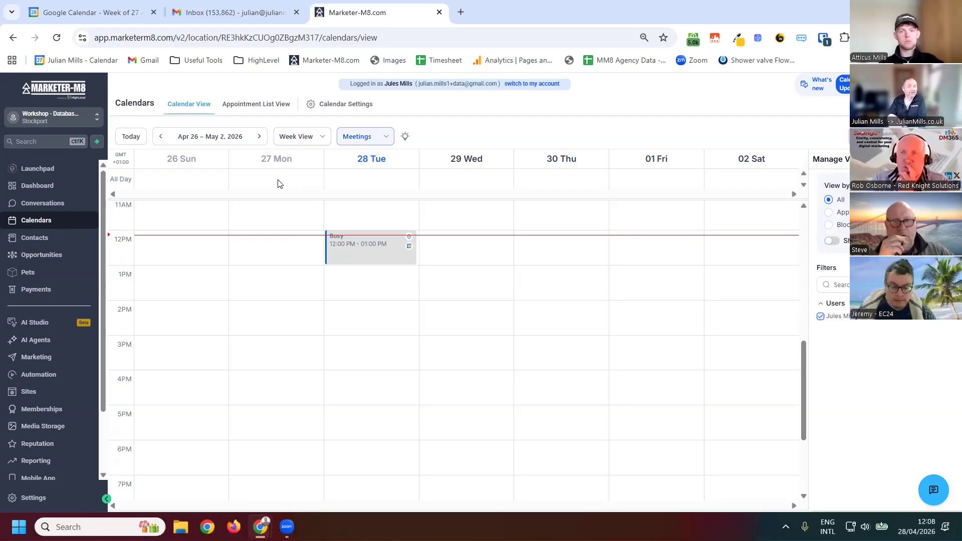
Step: Start a new calendar in the calendar settings, reviewing the available types and choosing Personal Booking
left_click(346, 105)
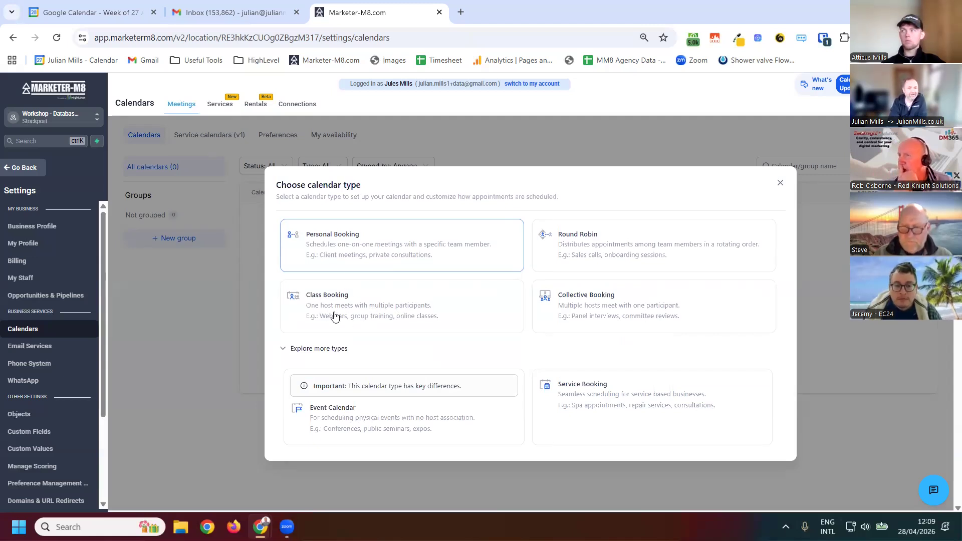
left_click(335, 315)
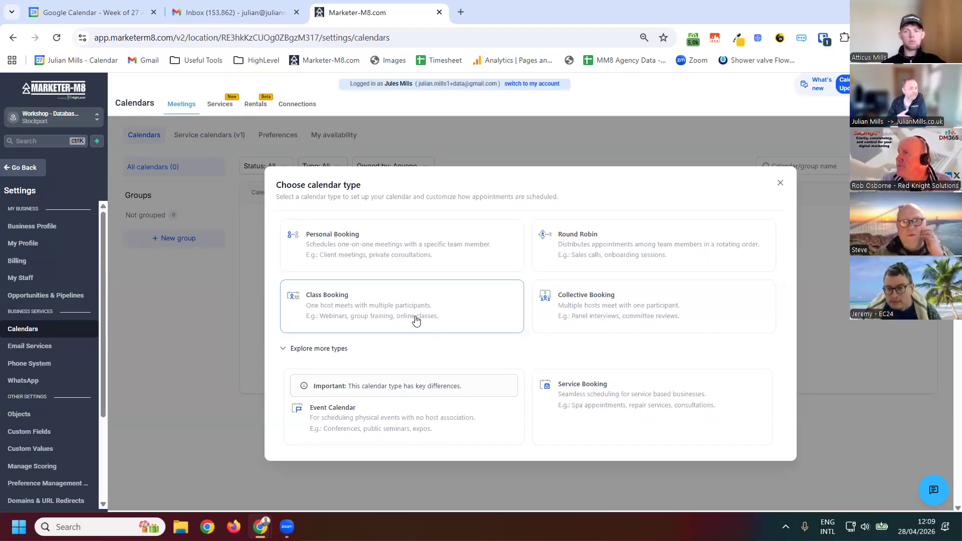
left_click(638, 258)
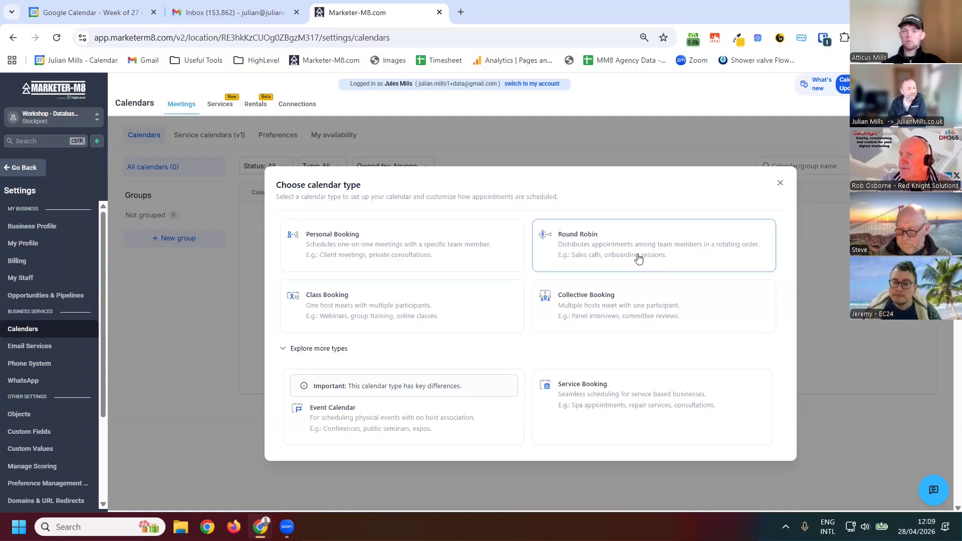
left_click(656, 313)
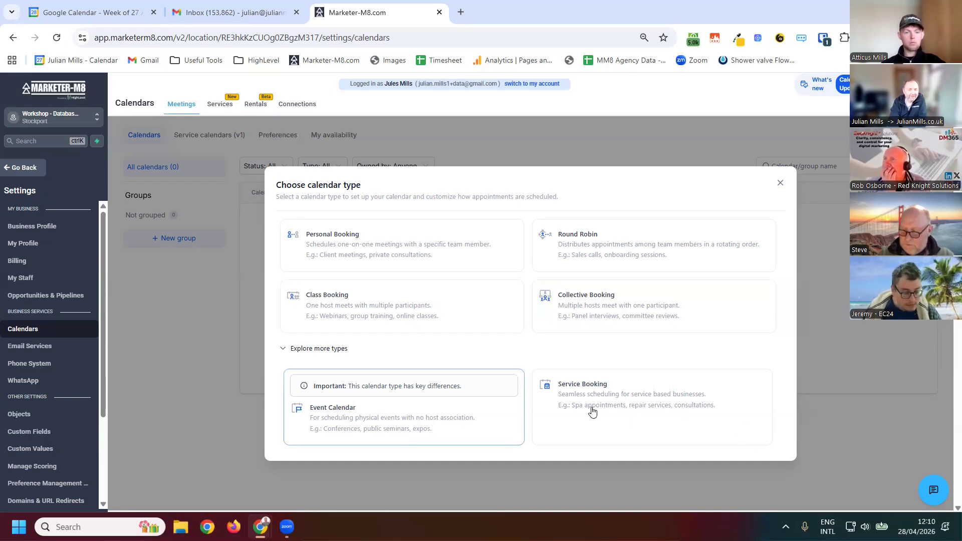
left_click(649, 402)
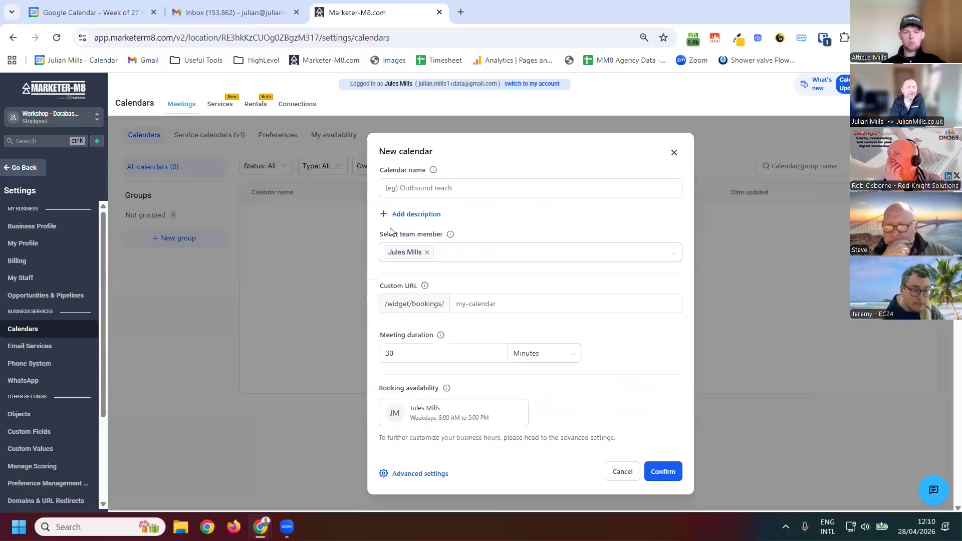
Step: Name the new calendar "15 Min Discovery Call" and check its assigned team member
left_click(428, 187)
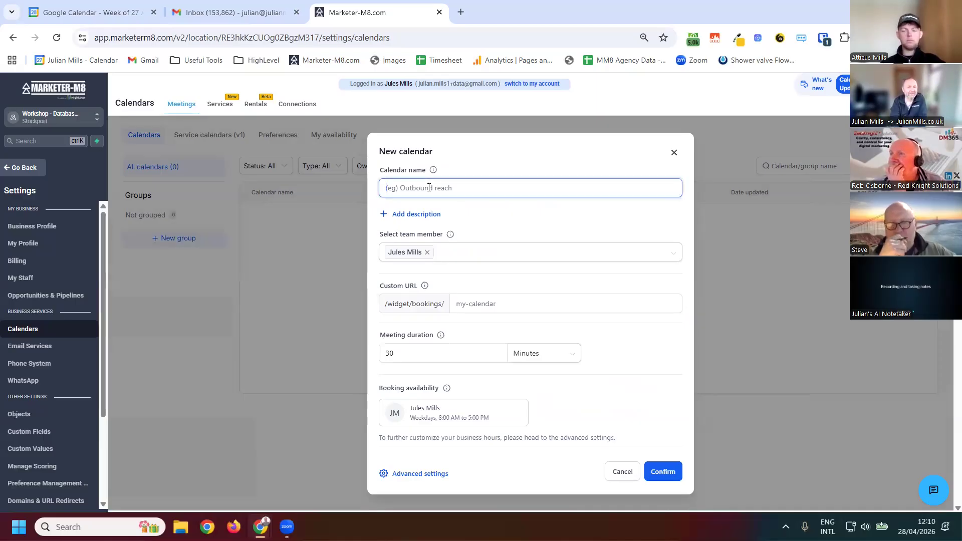
type("15 Min Discovery Call")
key("BackSpace")
key("BackSpace")
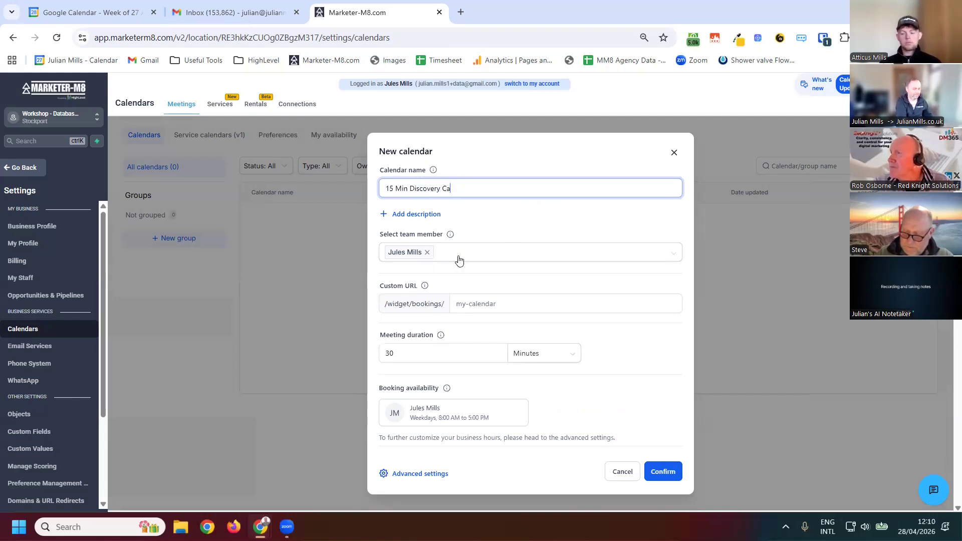
type("ll")
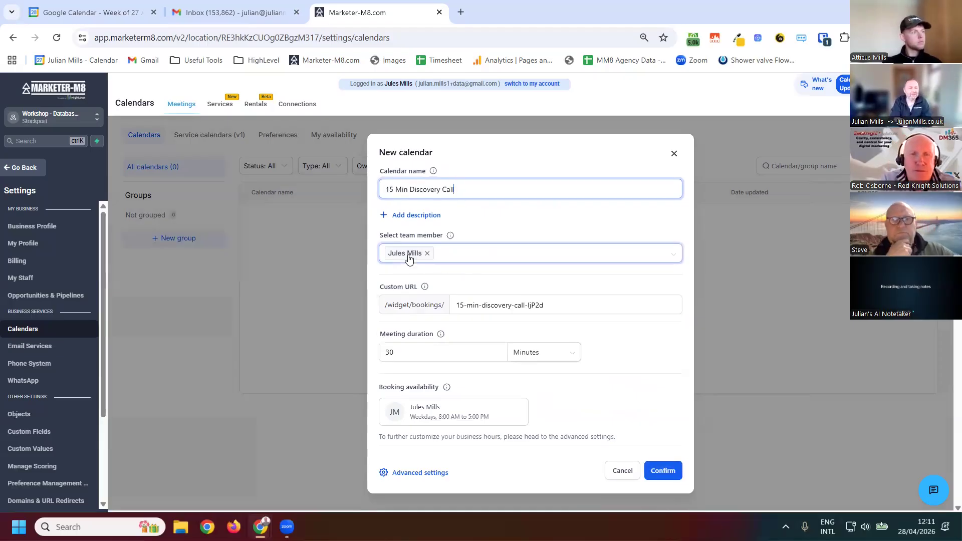
left_click(414, 257)
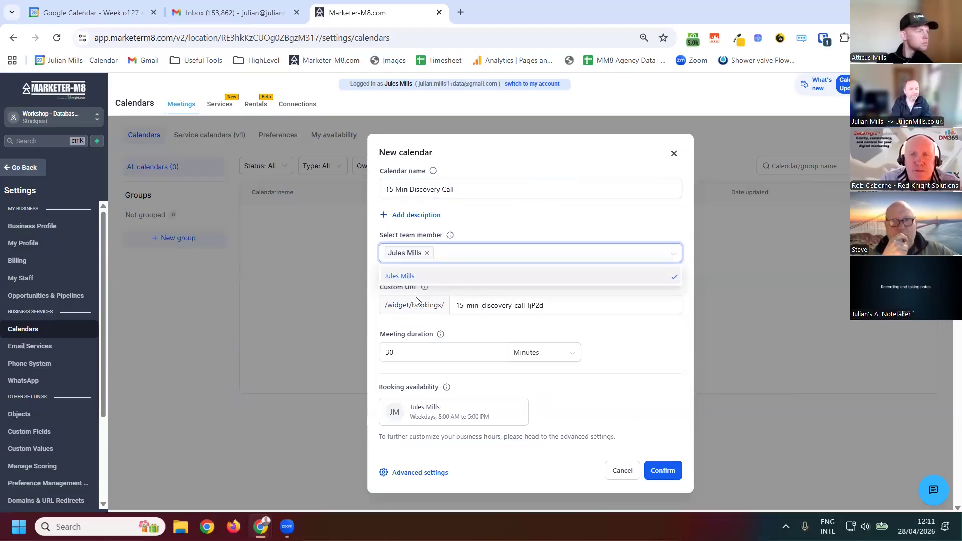
Step: Replace the random suffix of the custom URL so it reads "15-min-discovery-call-" followed by the host's first name
left_click(440, 311)
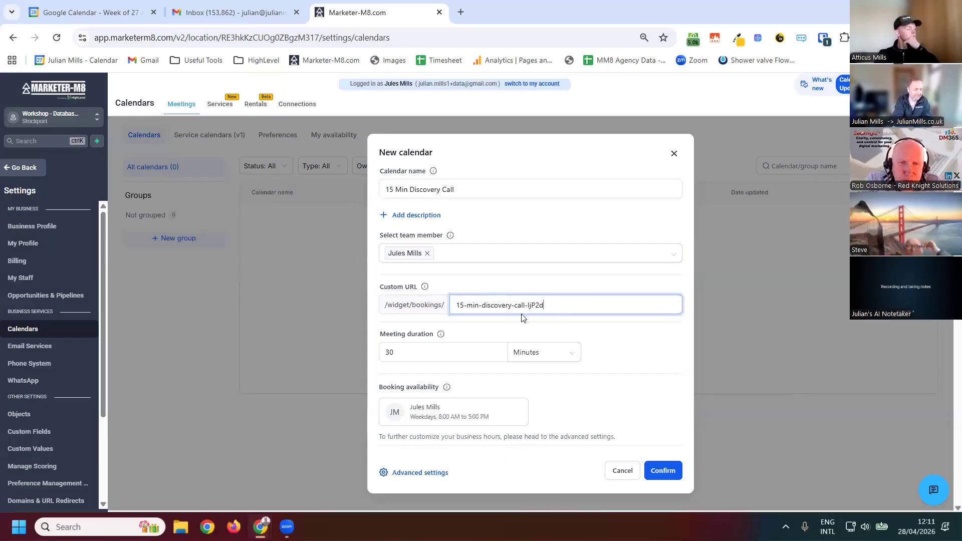
key("BackSpace")
key("BackSpace")
key("BackSpace")
key("BackSpace")
key("BackSpace")
key("BackSpace")
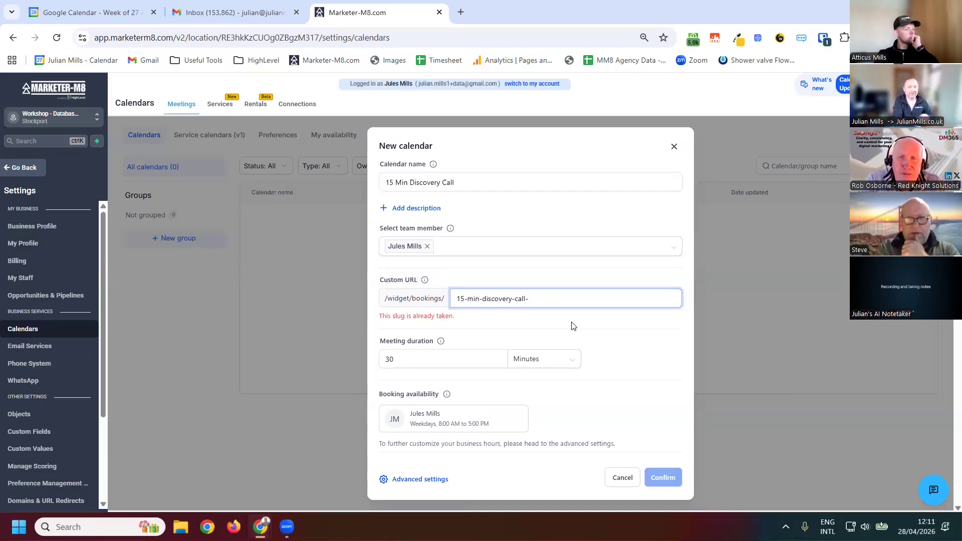
type("ju")
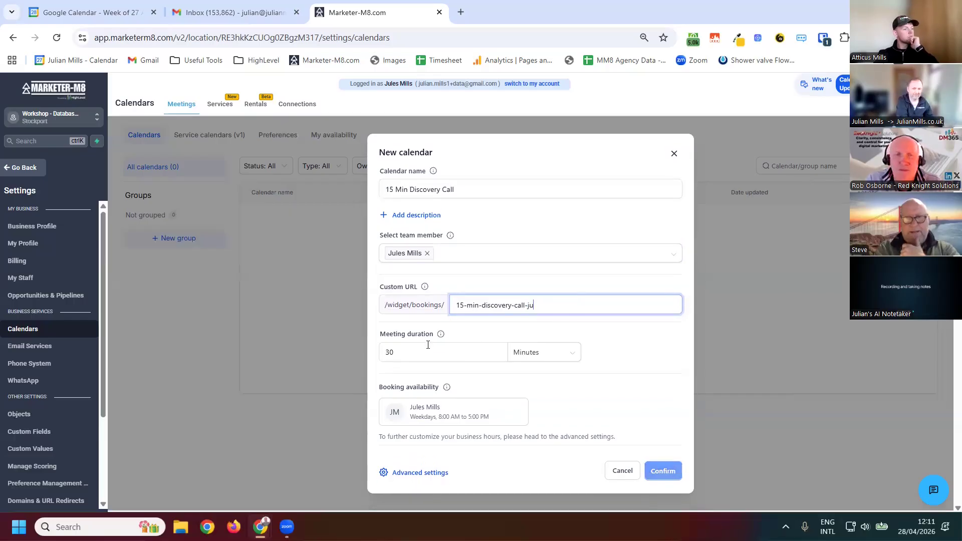
type("lian")
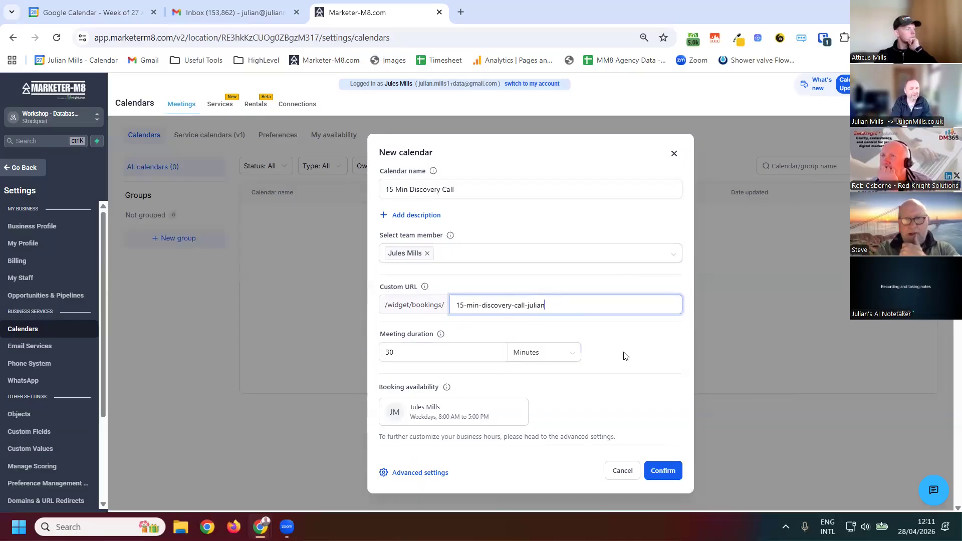
Step: Set the meeting duration to 15 minutes and create the calendar
key("Tab")
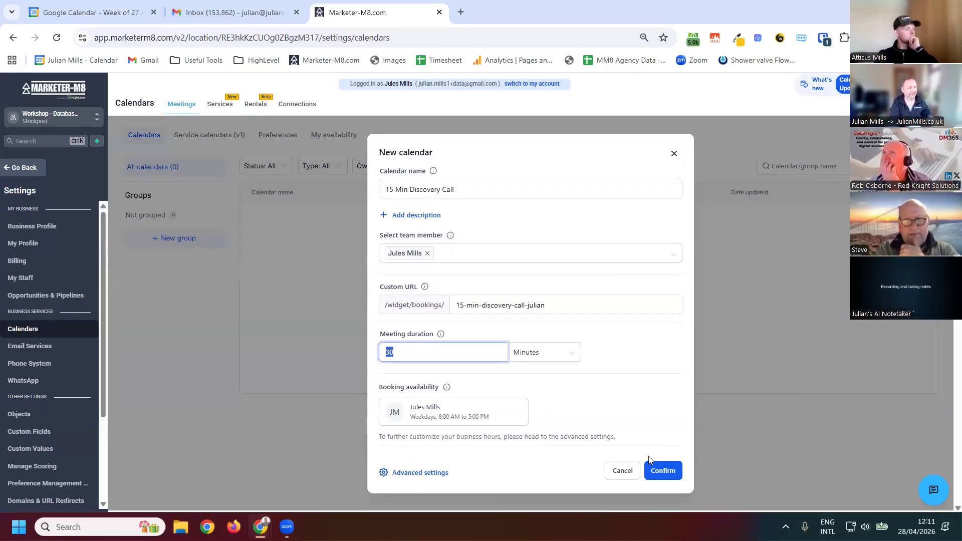
type("15")
left_click(720, 410)
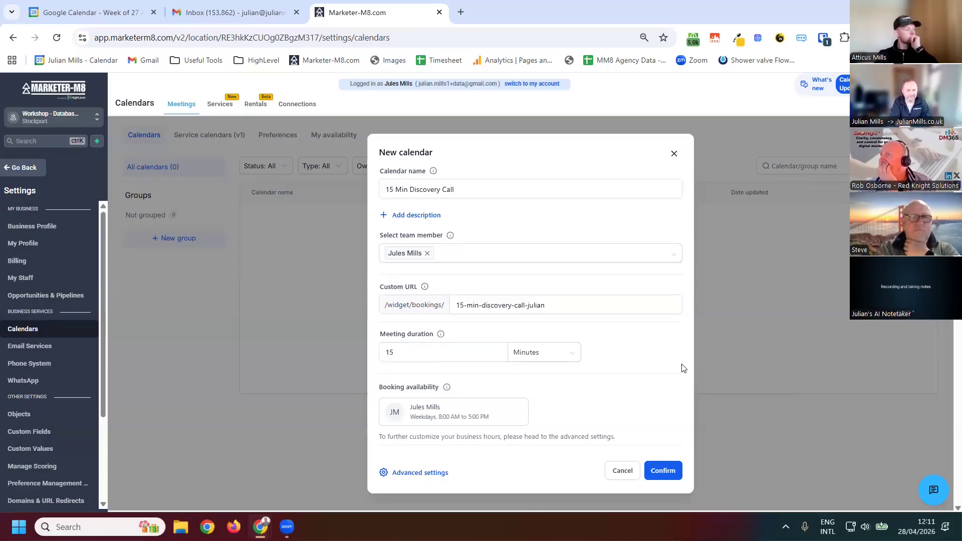
left_click(662, 470)
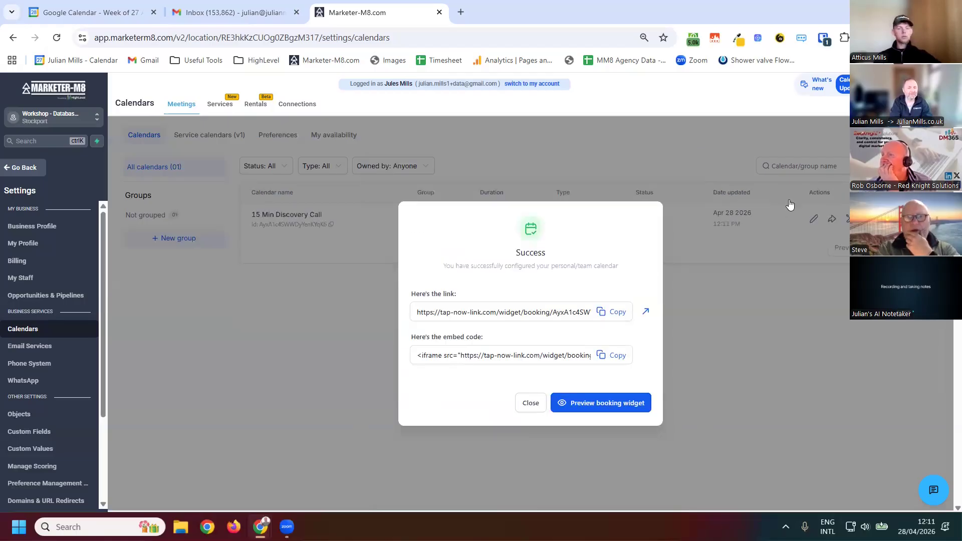
Step: Dismiss the success dialog and guided tour, and open the 15 Min Discovery Call calendar for editing
left_click(225, 227)
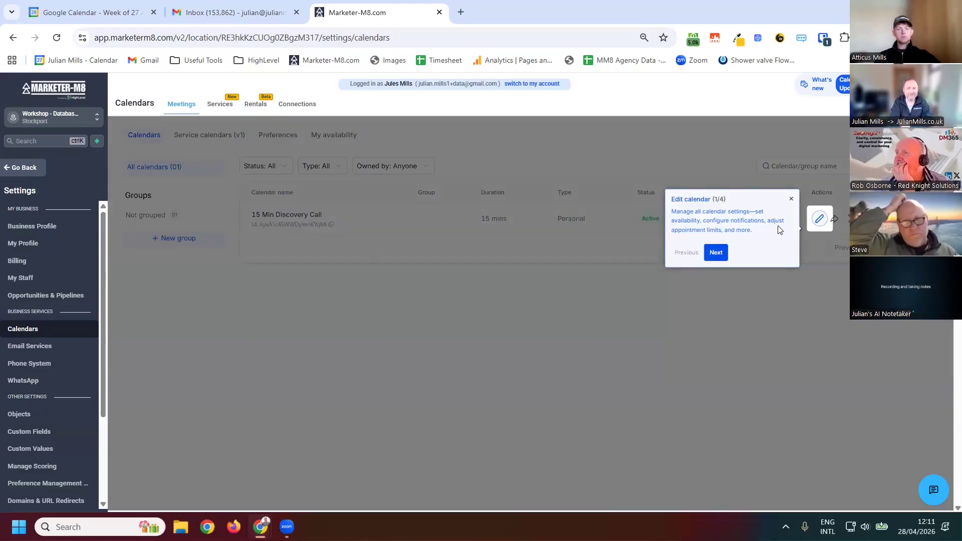
left_click(814, 223)
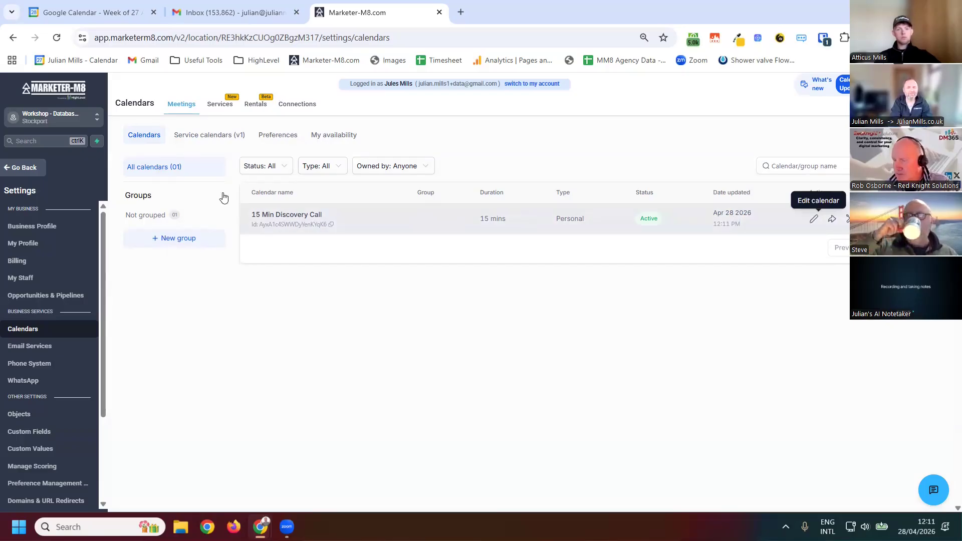
left_click(270, 216)
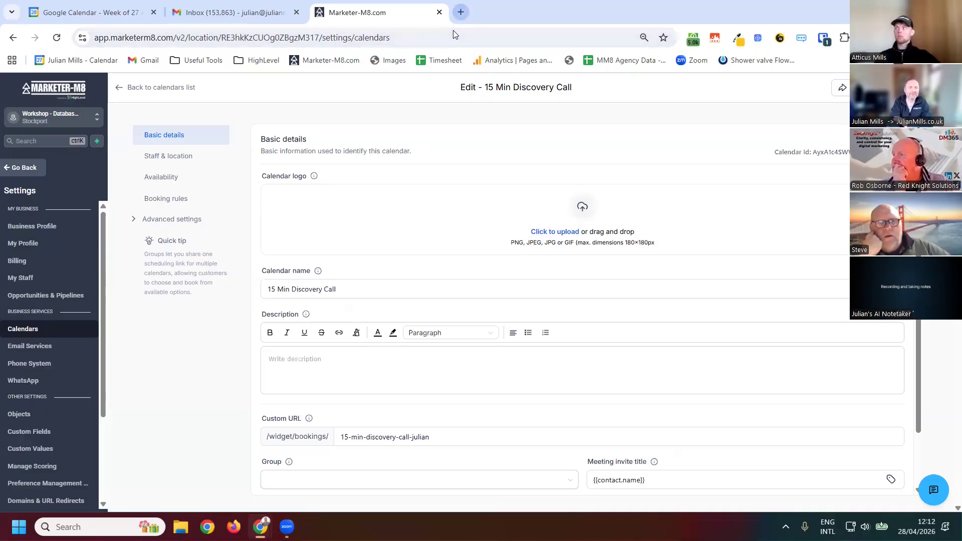
Step: Open the host's public call booking page in a new browser tab and examine the description of the 15-minute client call
key("ctrl+t")
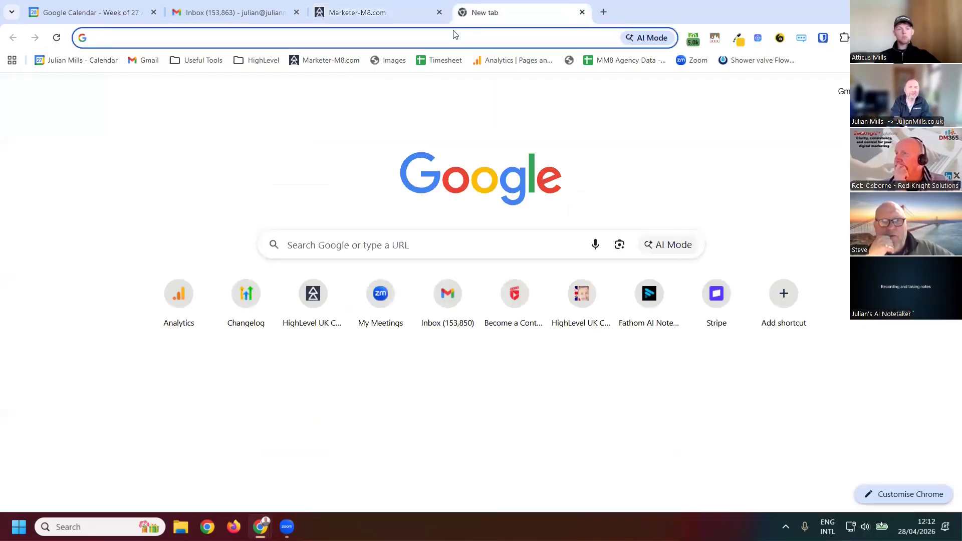
left_click(453, 32)
type("julian")
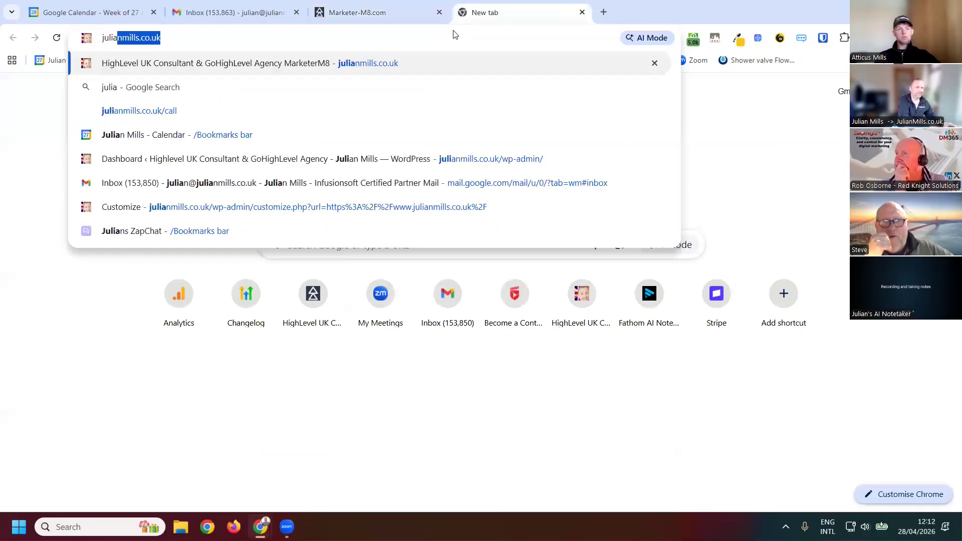
key("BackSpace")
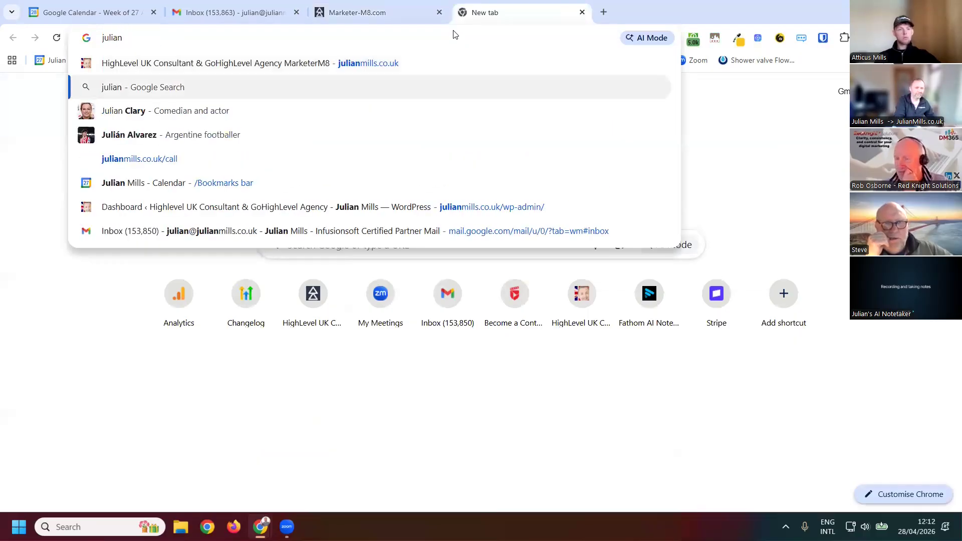
type("mills.co.uk")
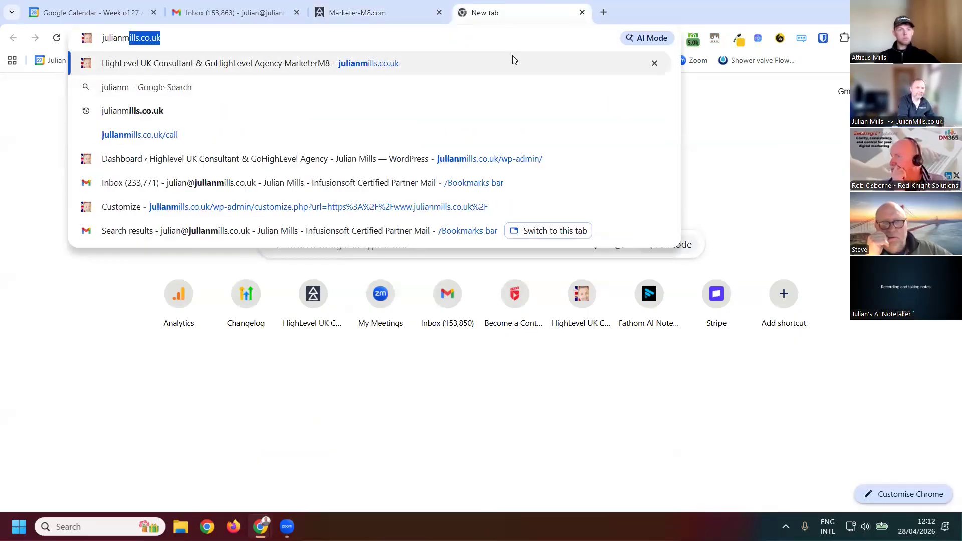
key("Right")
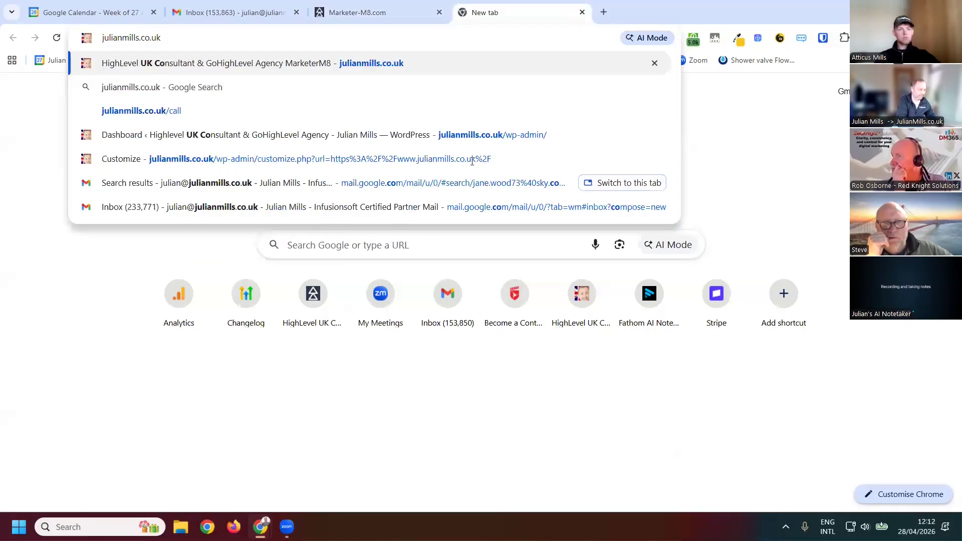
type("/call")
key("Return")
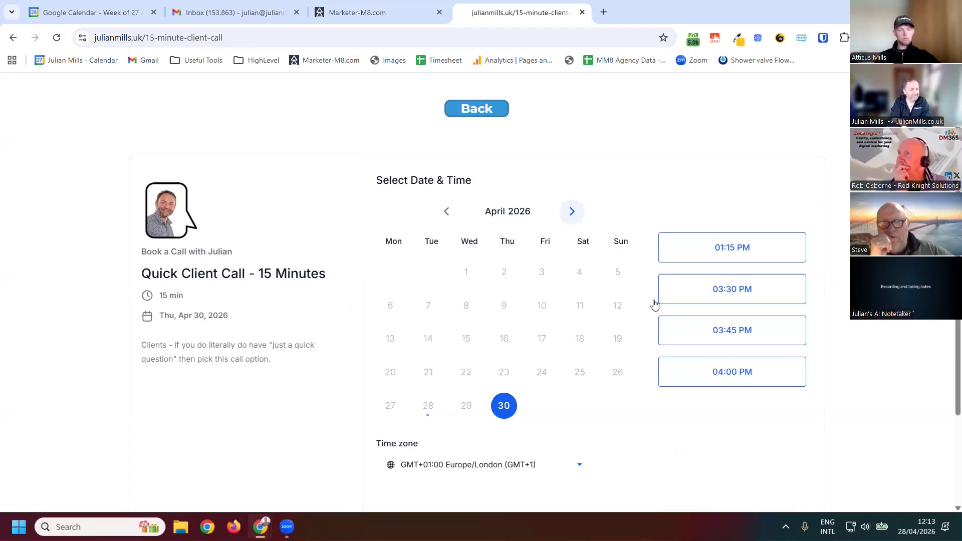
left_click_drag(231, 345, 150, 345)
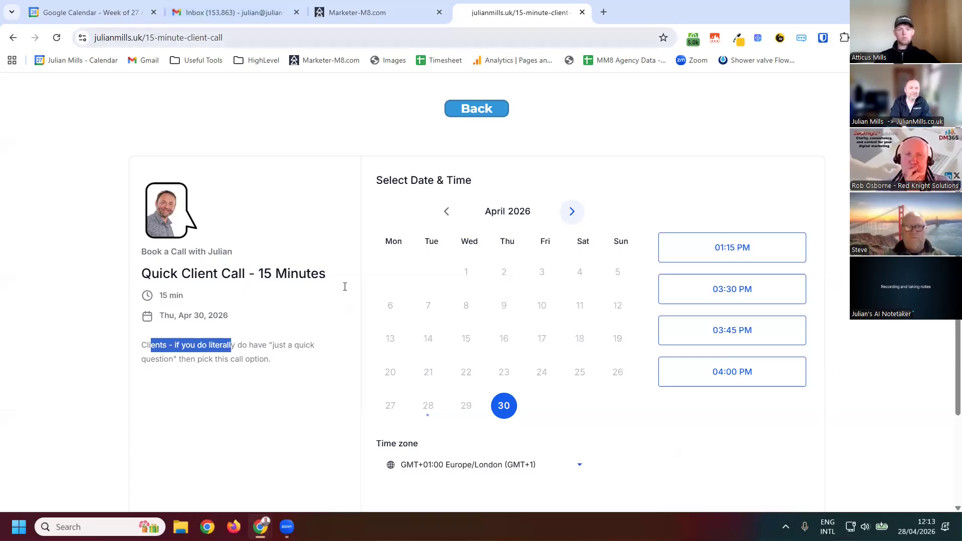
Step: Return to the calendar being edited and enter "test Discovery Call" as its description
key("ctrl+shift+Tab")
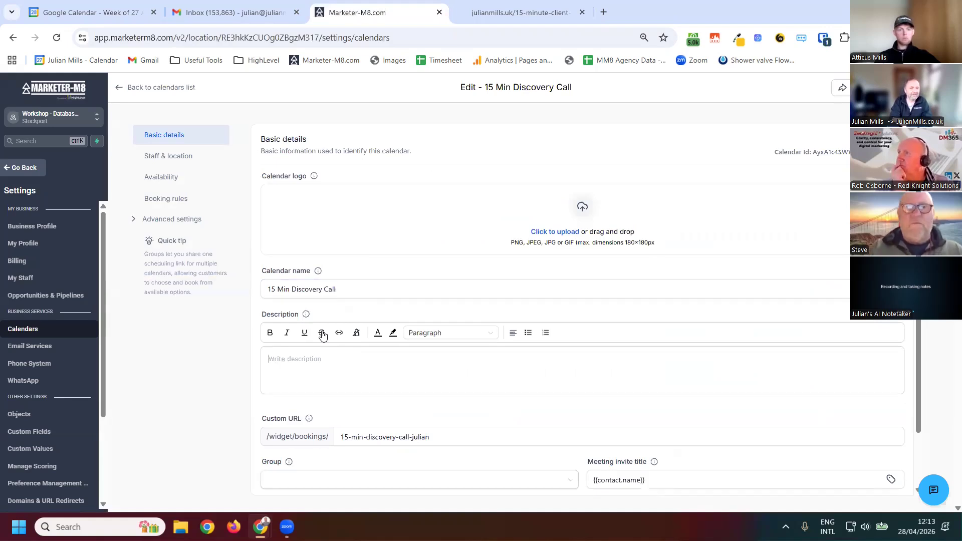
type("tes")
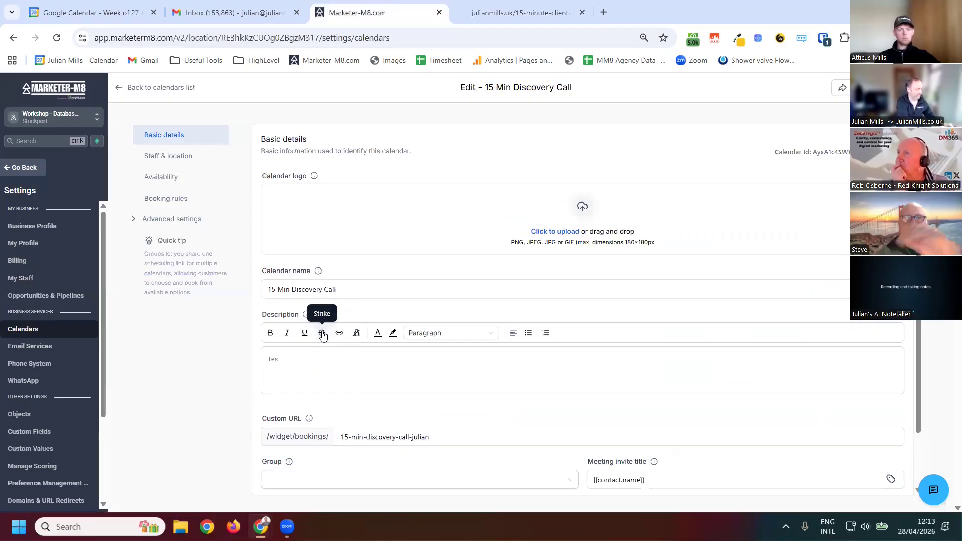
type("t Dis")
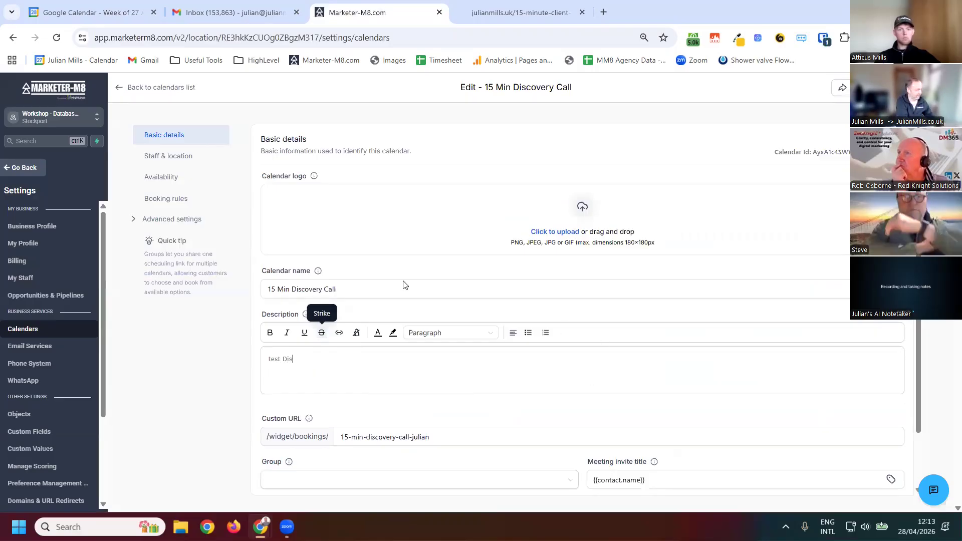
type("covery Call")
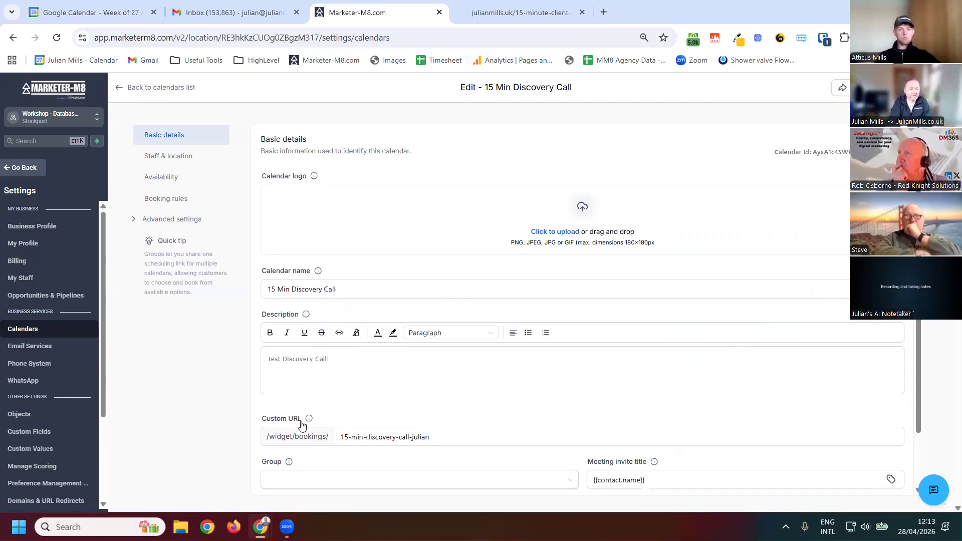
Step: Check the calendar's Group setting and compare it with the call types offered on the host's public Book A Call page
scroll(319, 426, "down", 1)
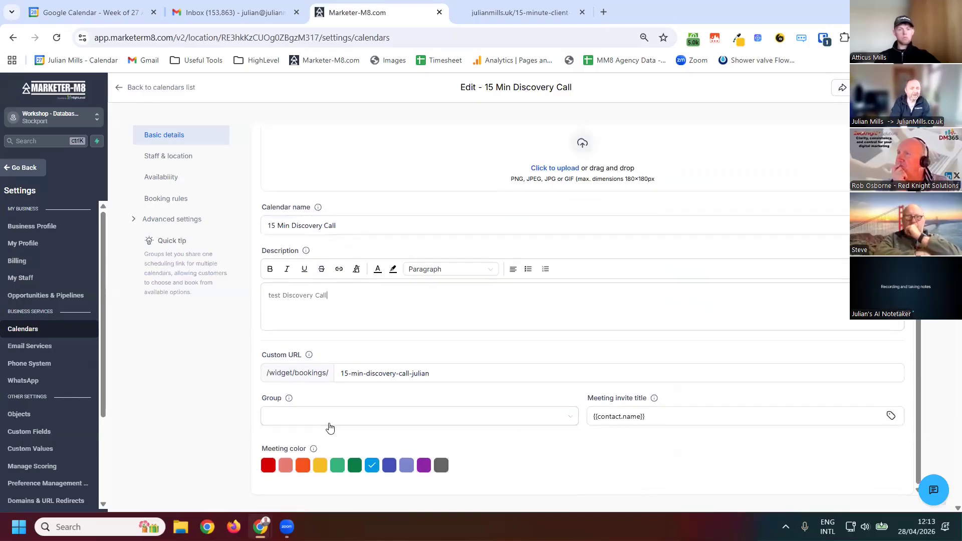
left_click(329, 423)
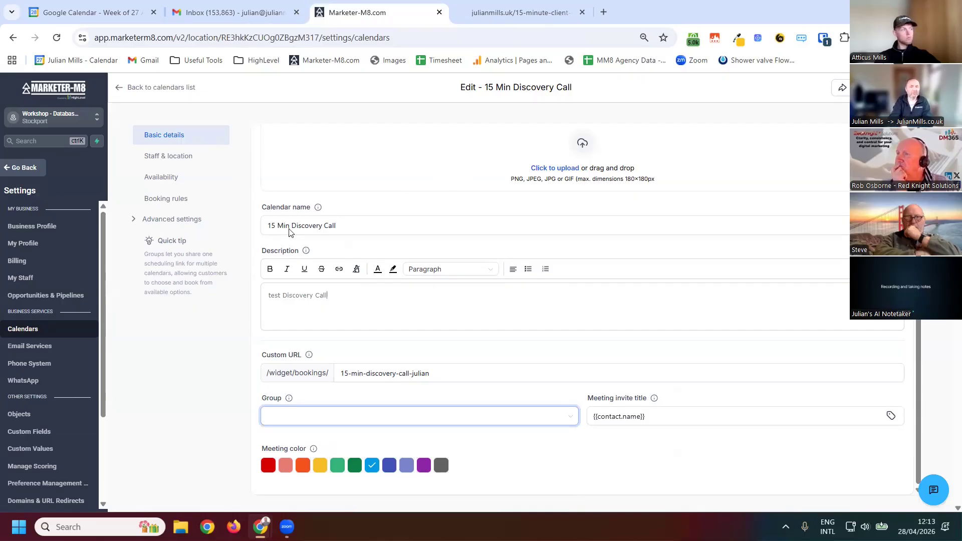
key("ctrl+Tab")
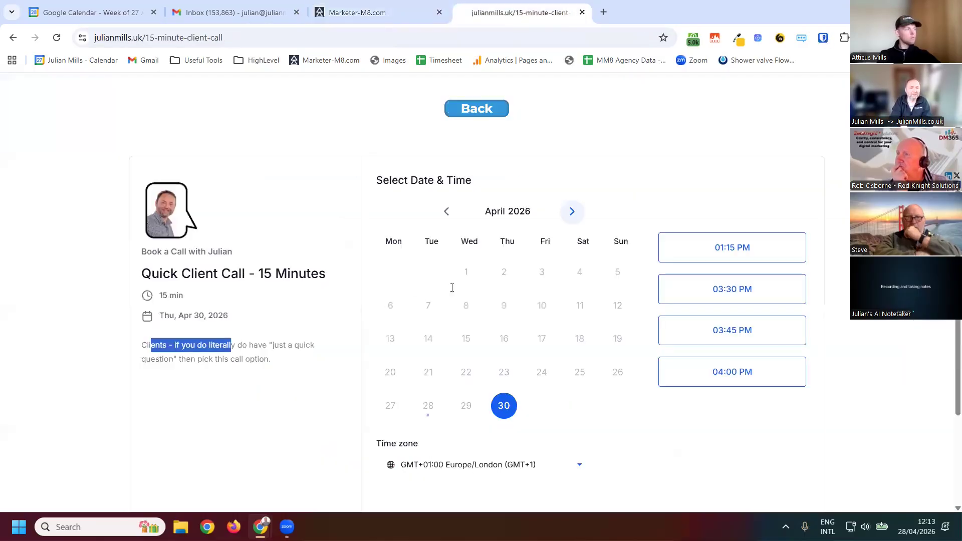
left_click(476, 108)
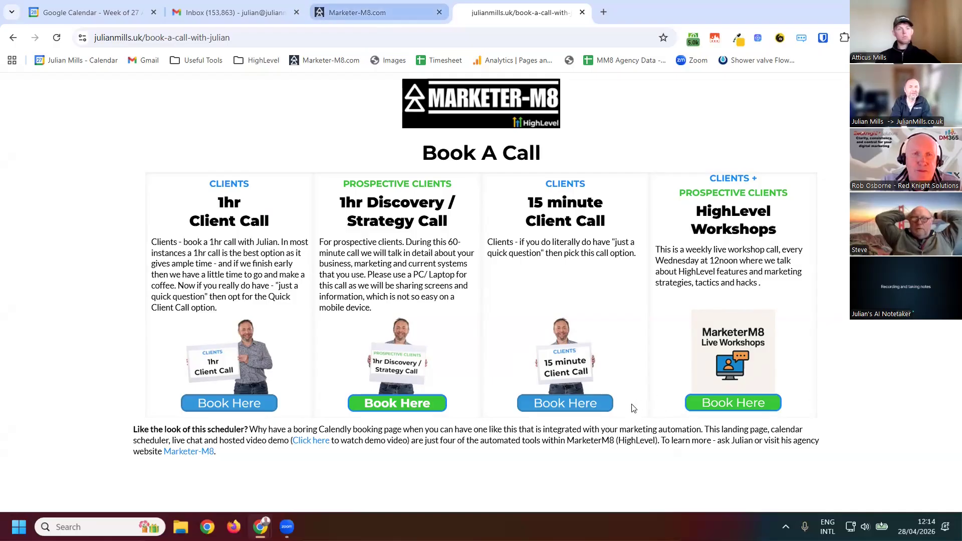
Step: Extend the meeting invite title after {{contact.name}} with " / ", the host's first name and " - 15 Min Discovery Call"
key("ctrl+shift+Tab")
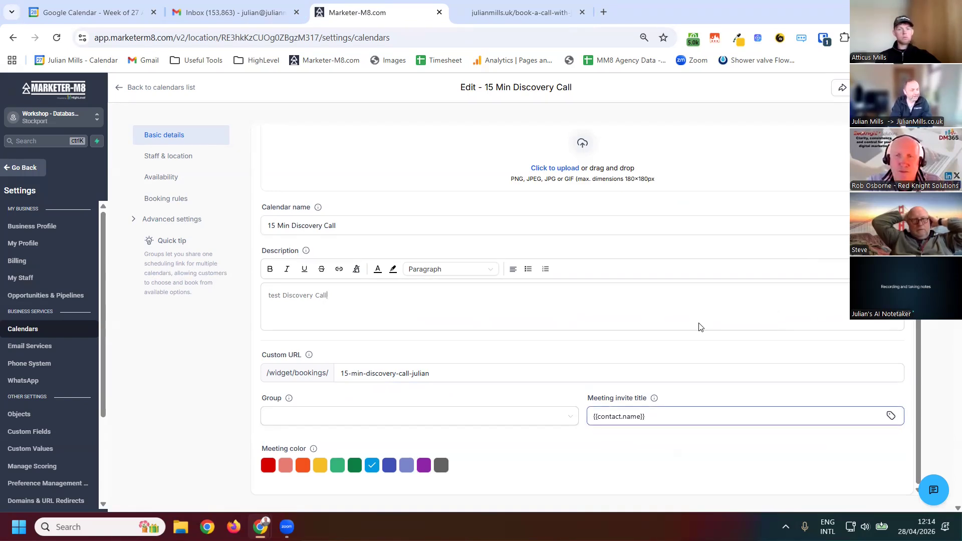
left_click(648, 423)
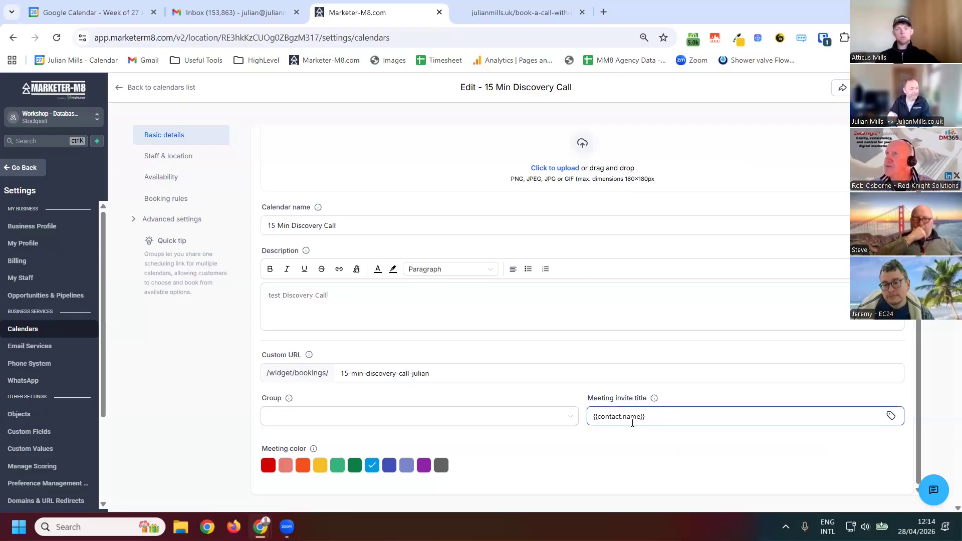
left_click(678, 412)
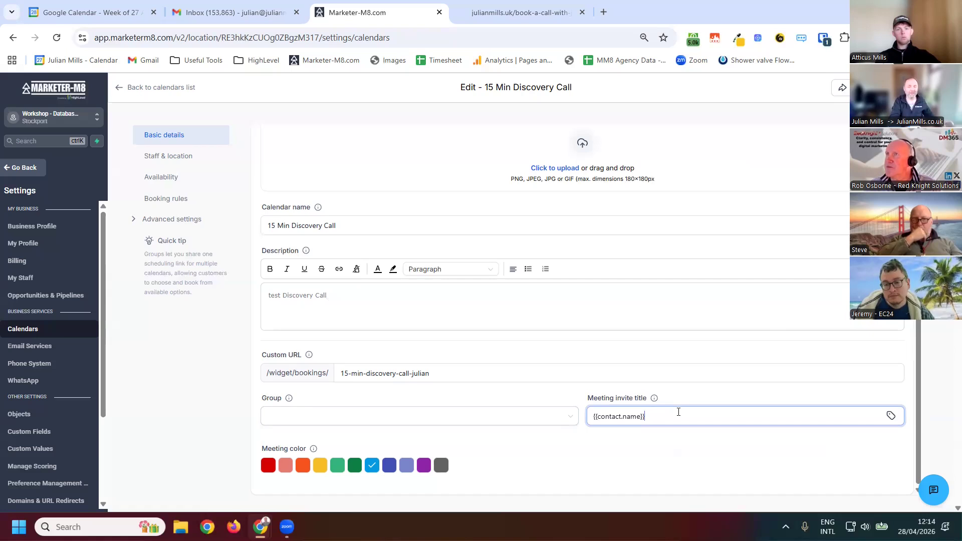
type("/ Ju")
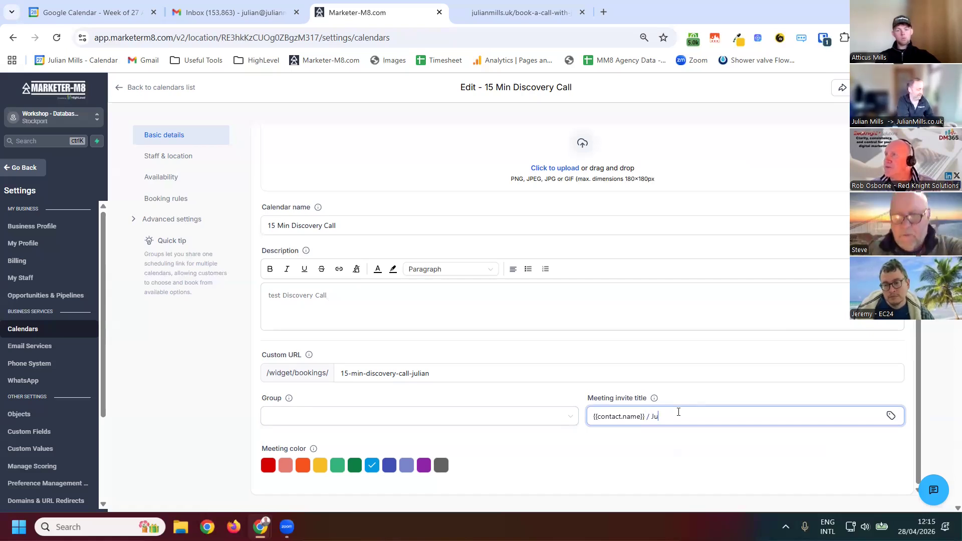
type("lian - ")
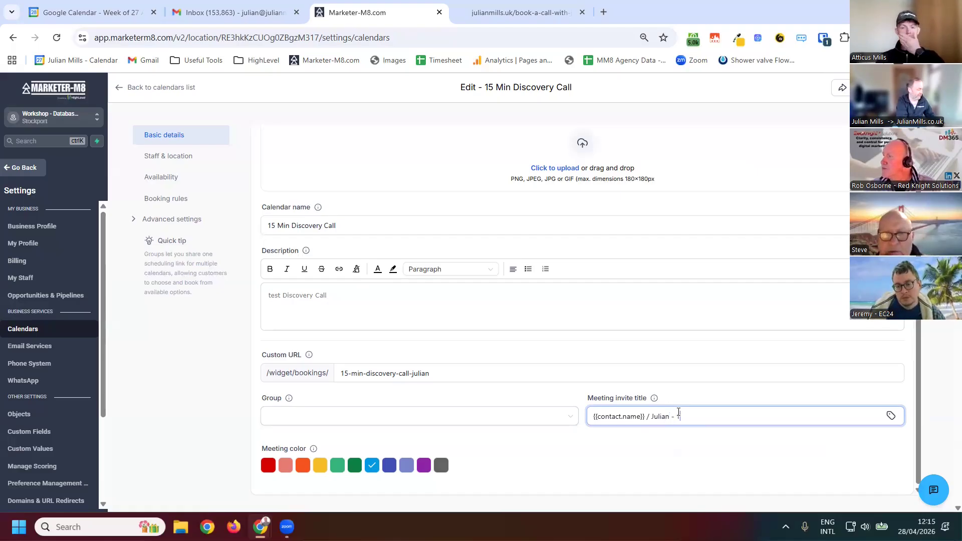
type("15 Mi")
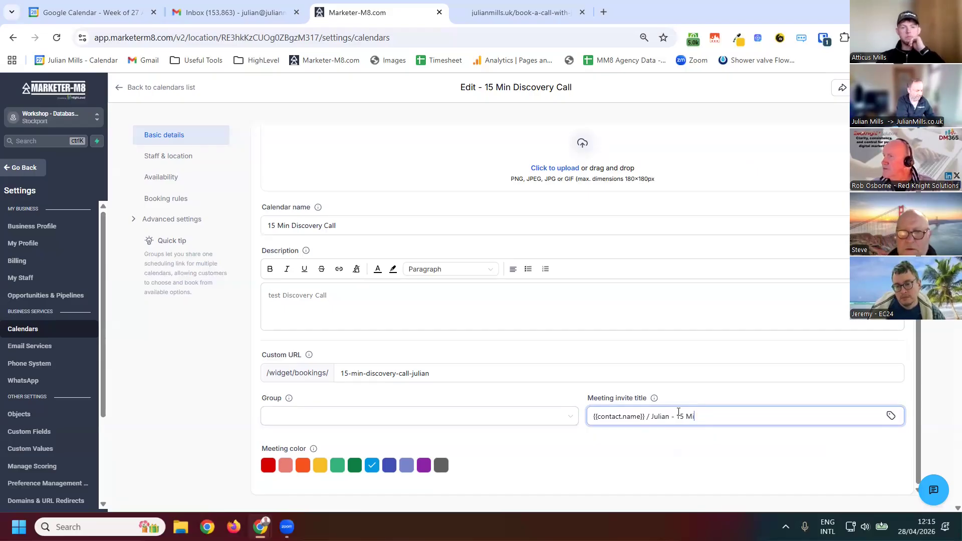
type("n Discov")
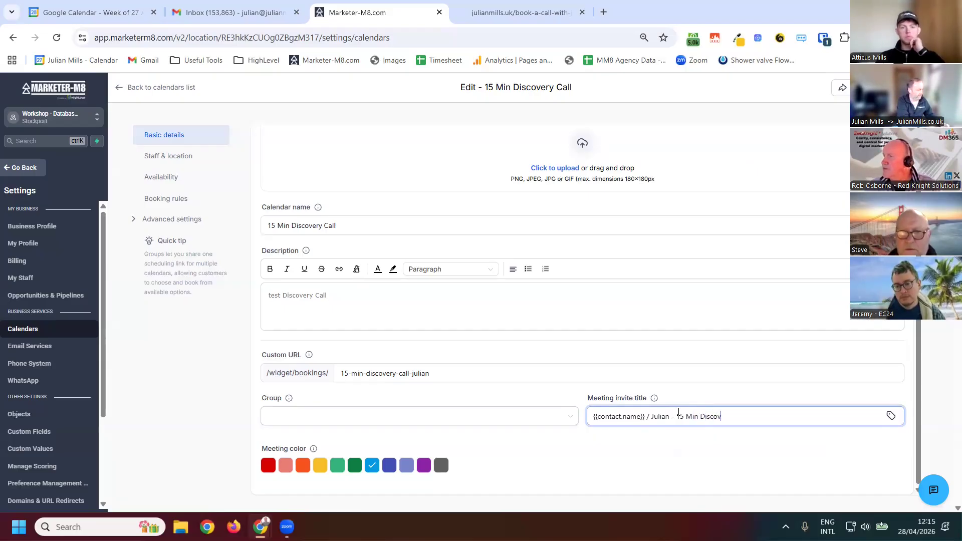
type("ry Call")
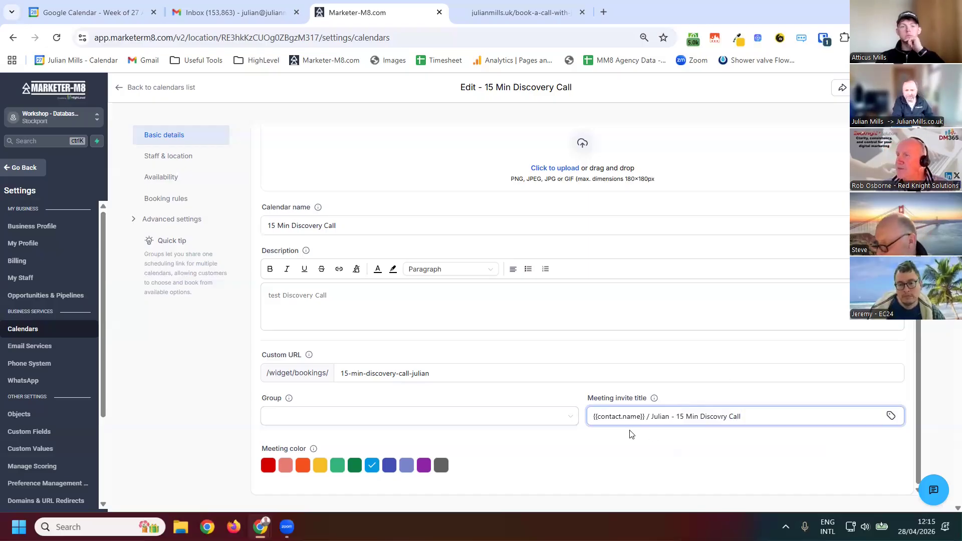
key("Left")
key("Left")
key("Left")
key("Left")
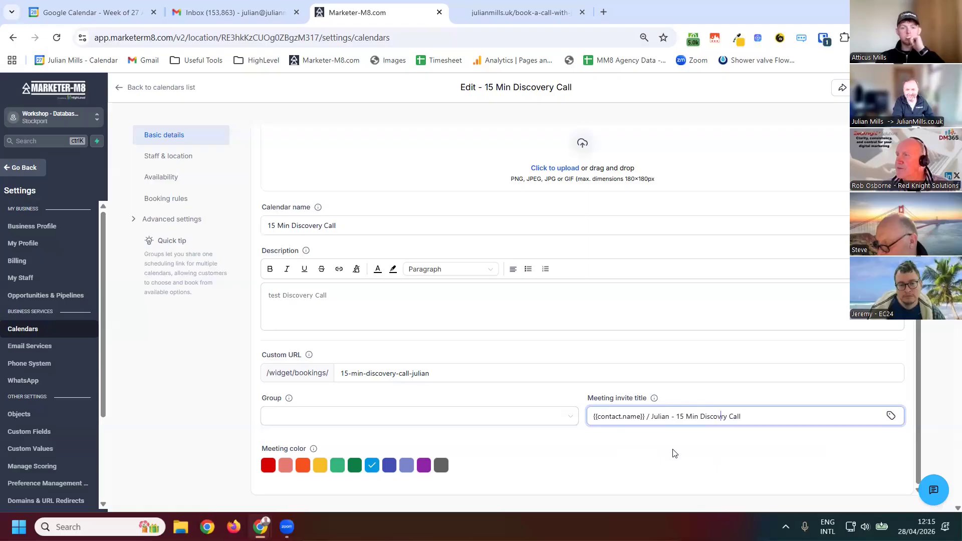
type("e")
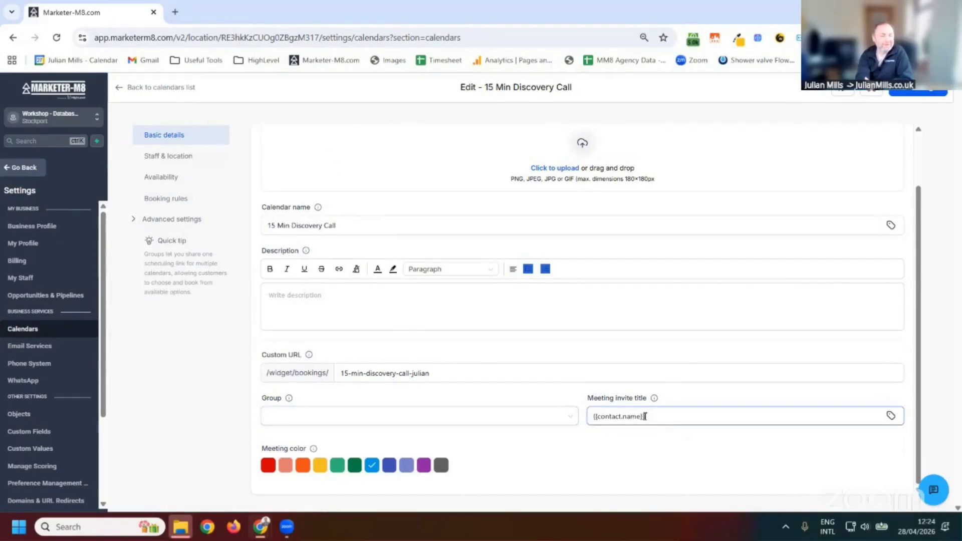
Step: Review the calendar's staff and meeting location, and the assigned staff member's weekly and date-specific availability hours
left_click(183, 160)
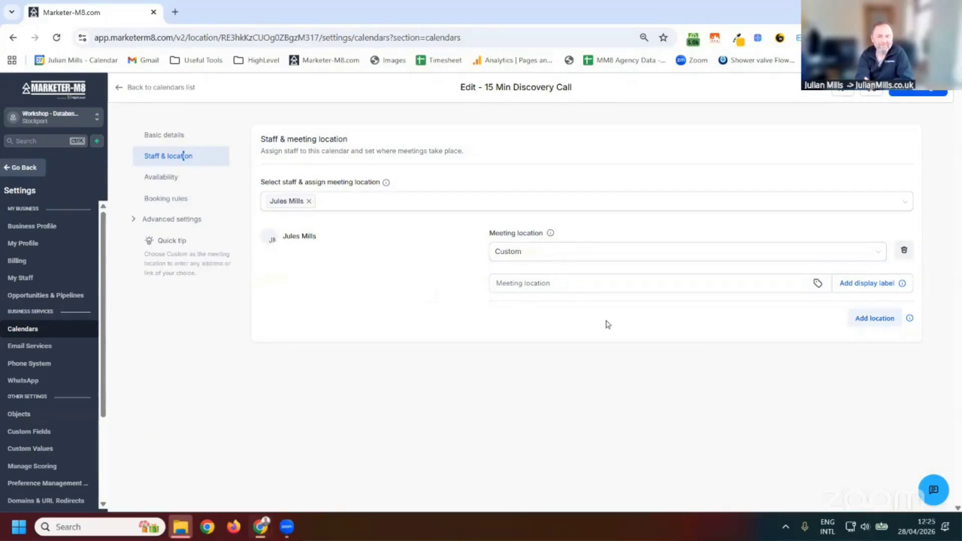
double_click(165, 183)
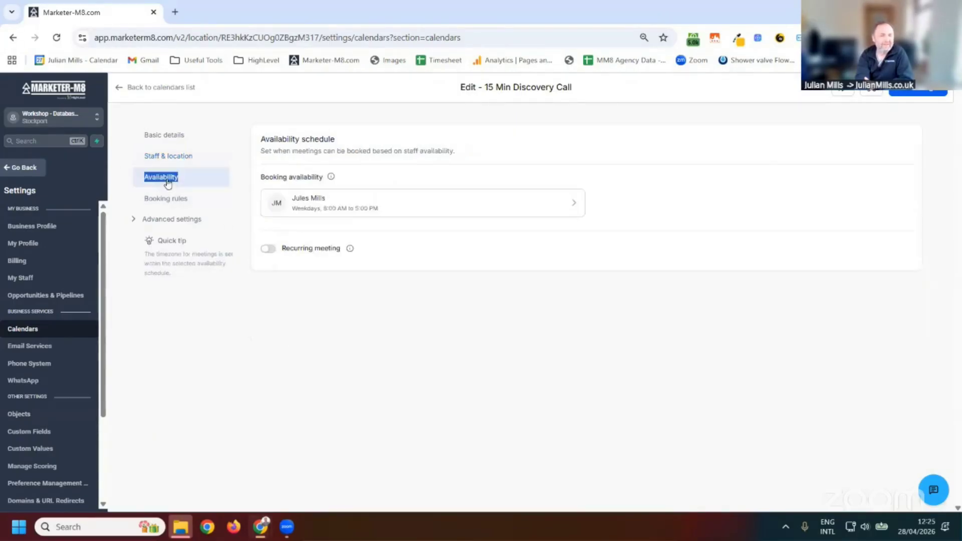
left_click(417, 203)
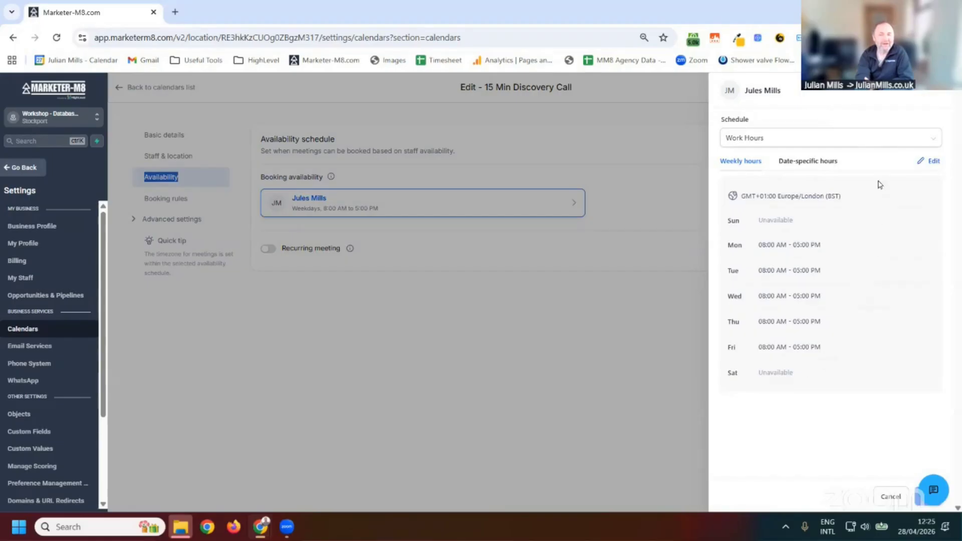
double_click(813, 163)
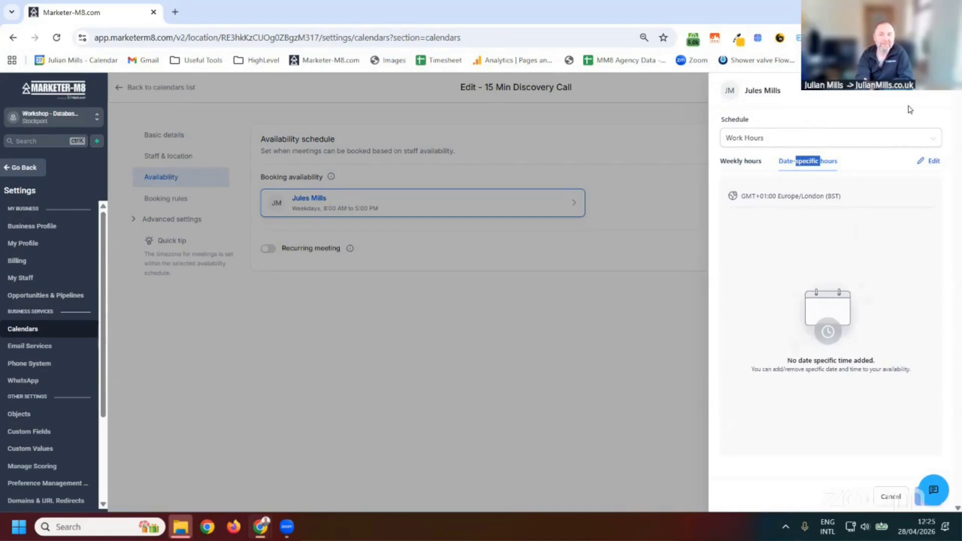
left_click(935, 90)
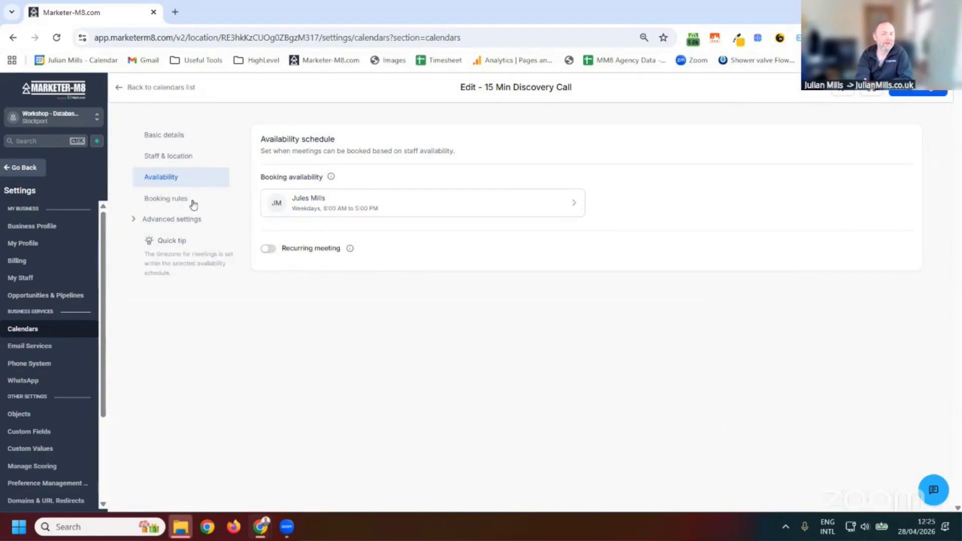
Step: Review the booking rules' meeting interval and duration, and set the minimum scheduling notice to 1 day
left_click(166, 199)
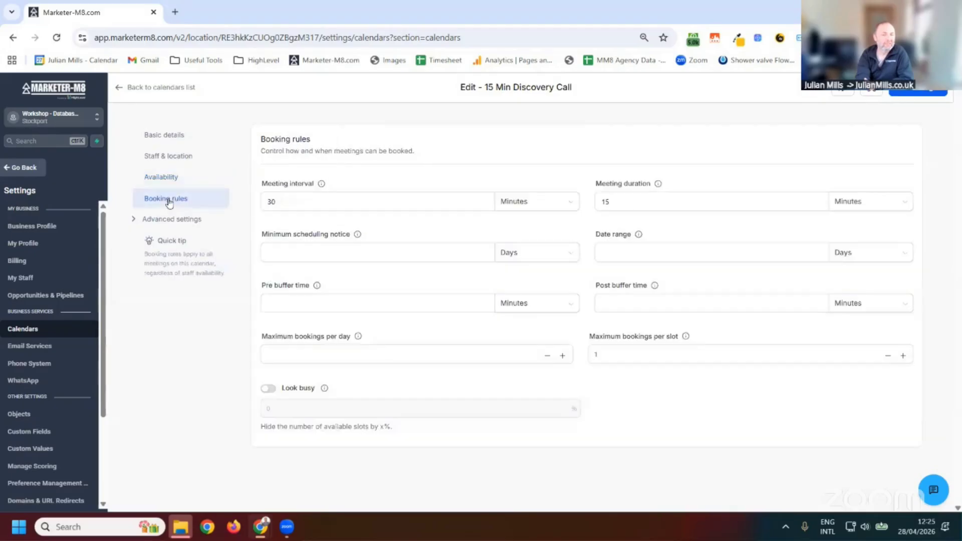
left_click(357, 297)
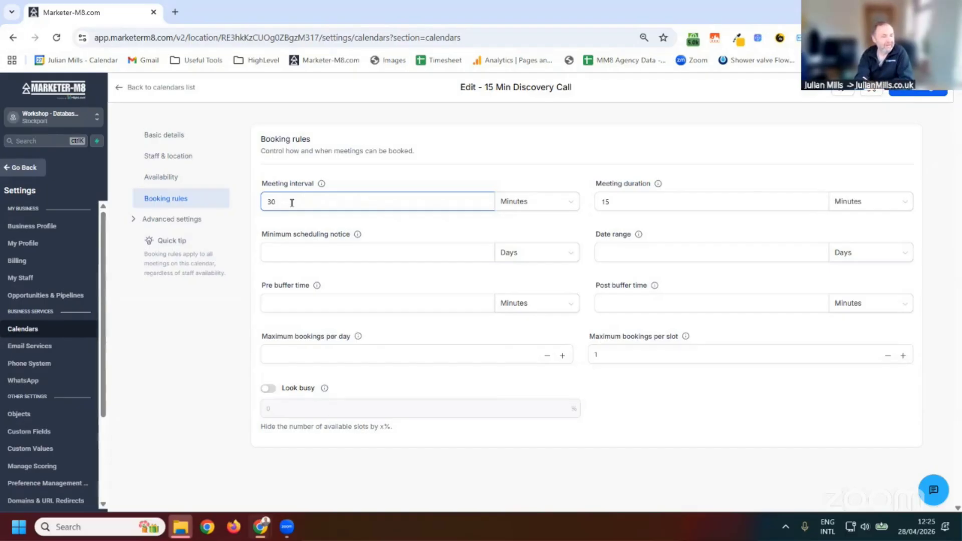
left_click(243, 208)
left_click(611, 202)
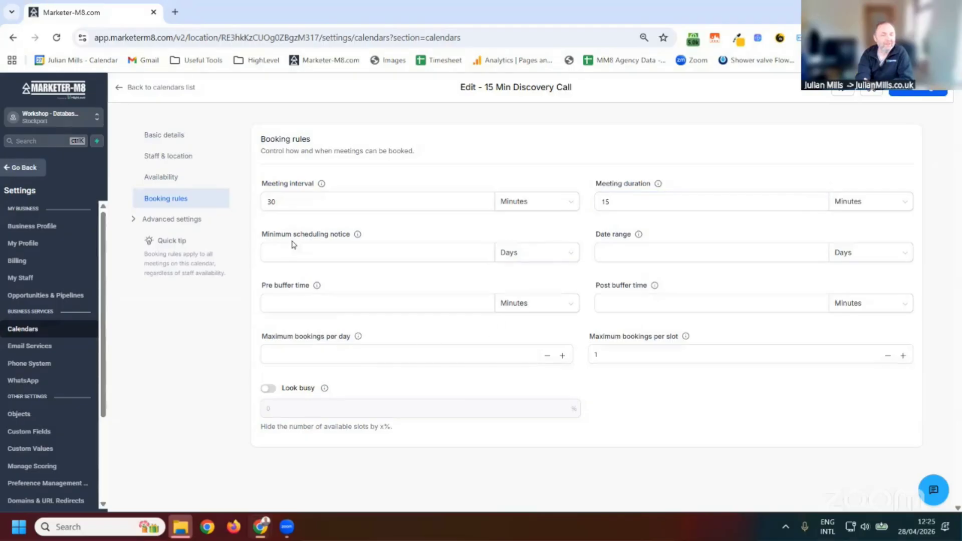
left_click(353, 250)
type("1")
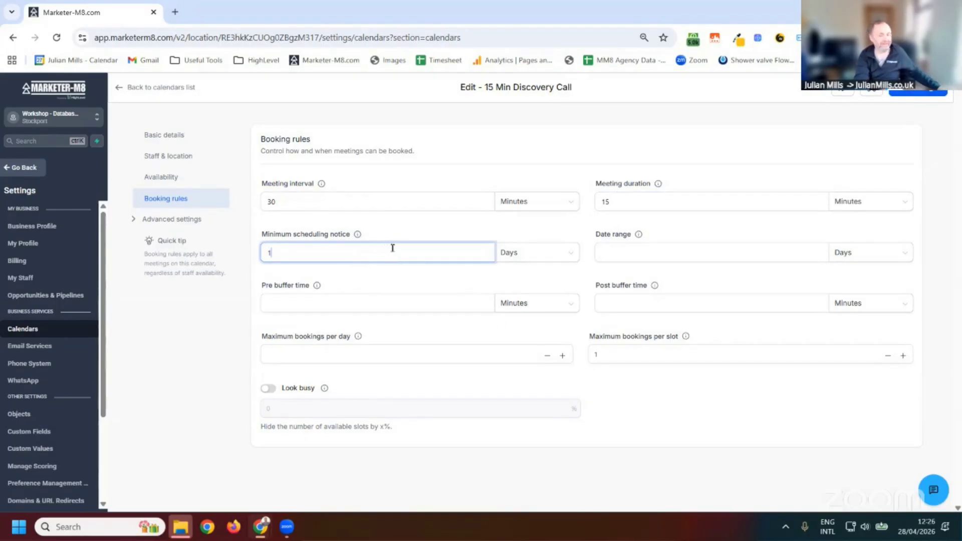
left_click(375, 296)
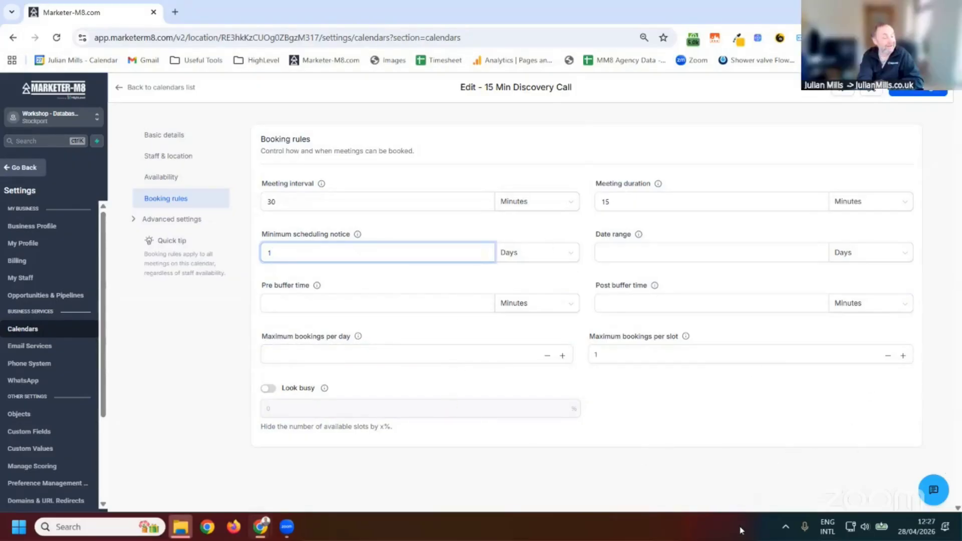
Step: In the calendar's form and confirmation settings, reorder the booking widget so the Form comes before the Date & Time Selector
left_click(166, 220)
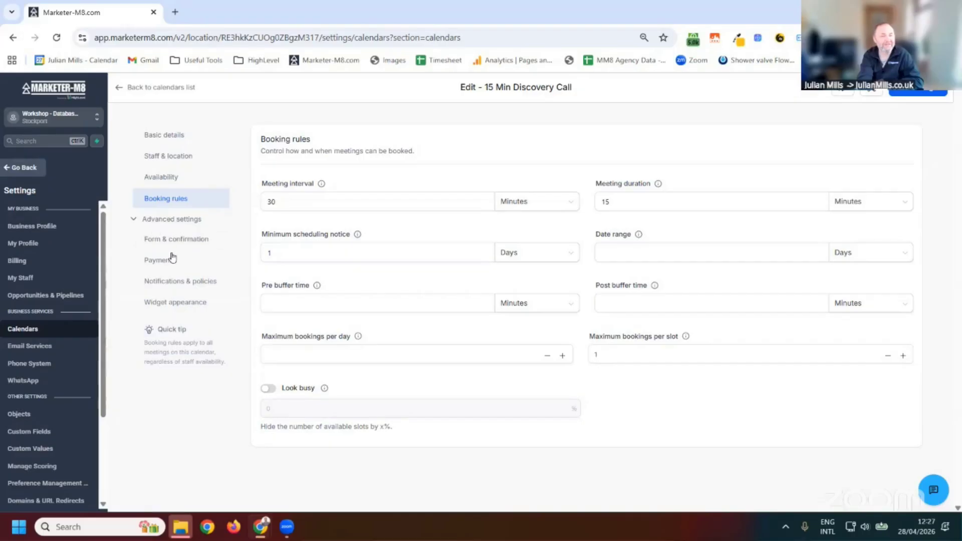
left_click(166, 223)
left_click(167, 224)
left_click(171, 241)
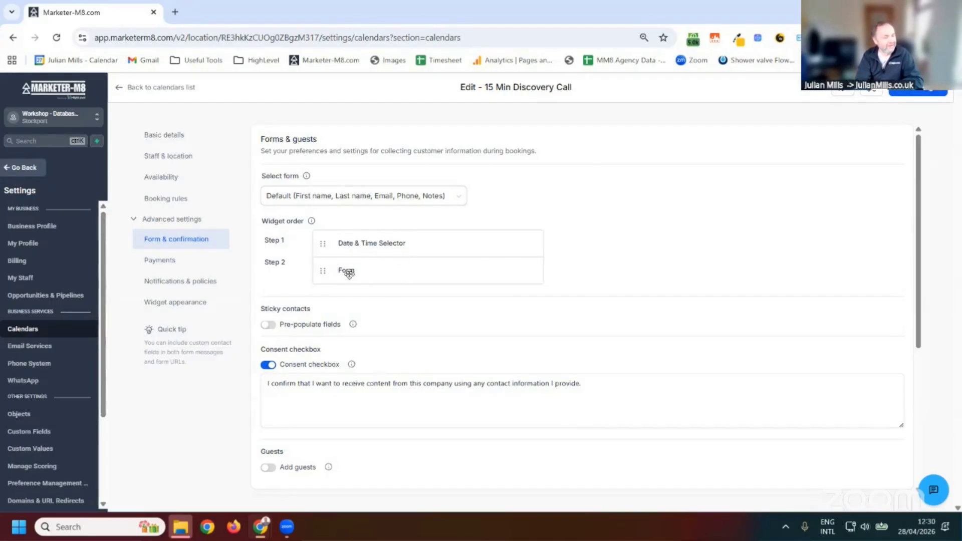
left_click_drag(410, 277, 412, 249)
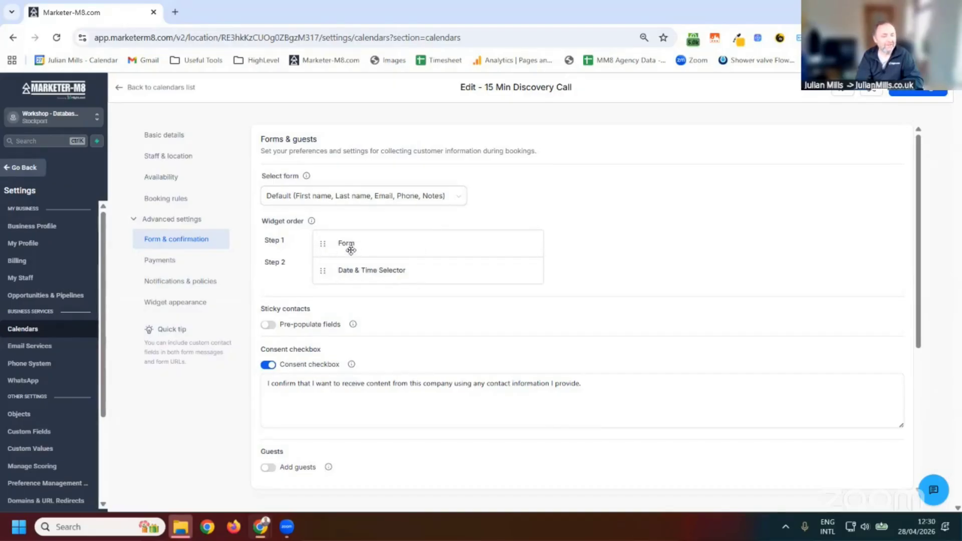
Step: Turn on pre-populated fields for sticky contacts, keep the consent checkbox enabled, and allow adding guests
left_click(268, 325)
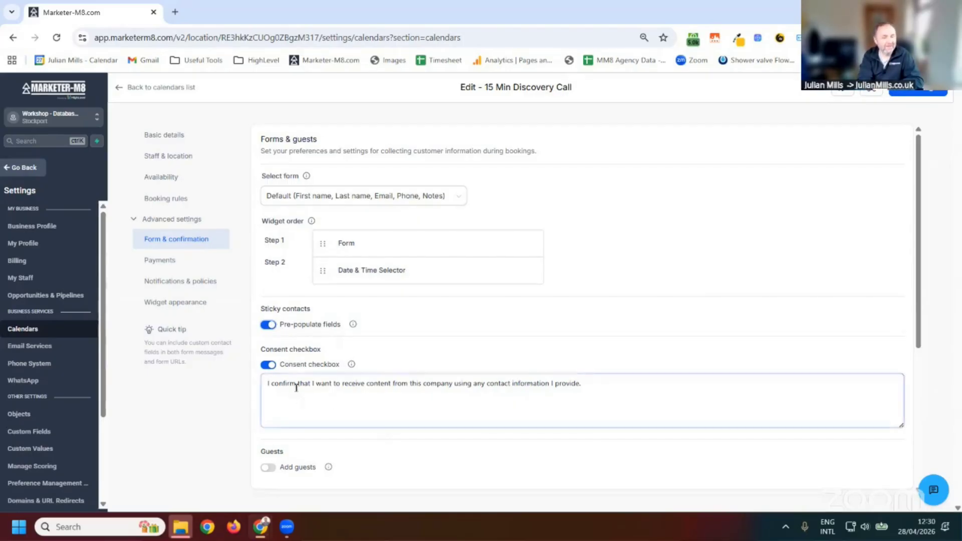
left_click(268, 365)
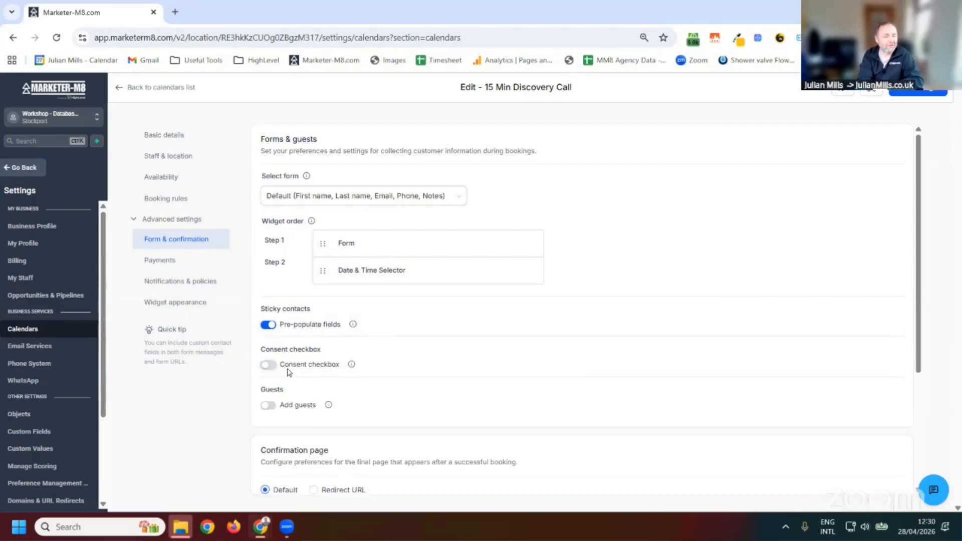
left_click(265, 369)
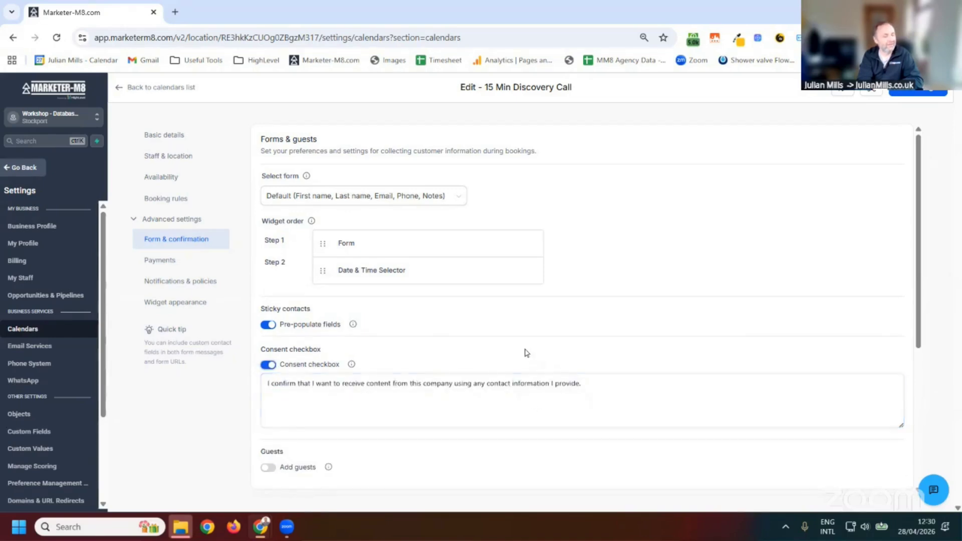
scroll(571, 346, "down", 5)
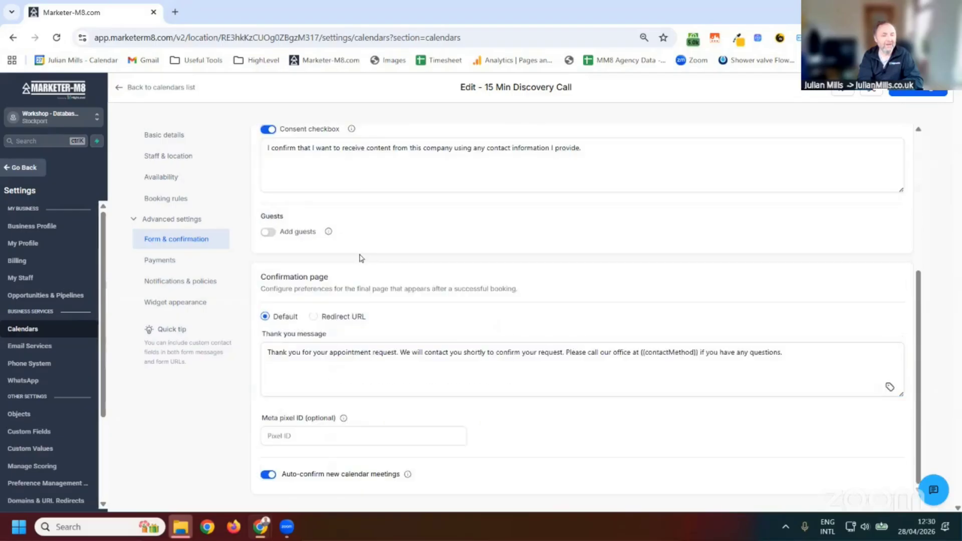
left_click(264, 235)
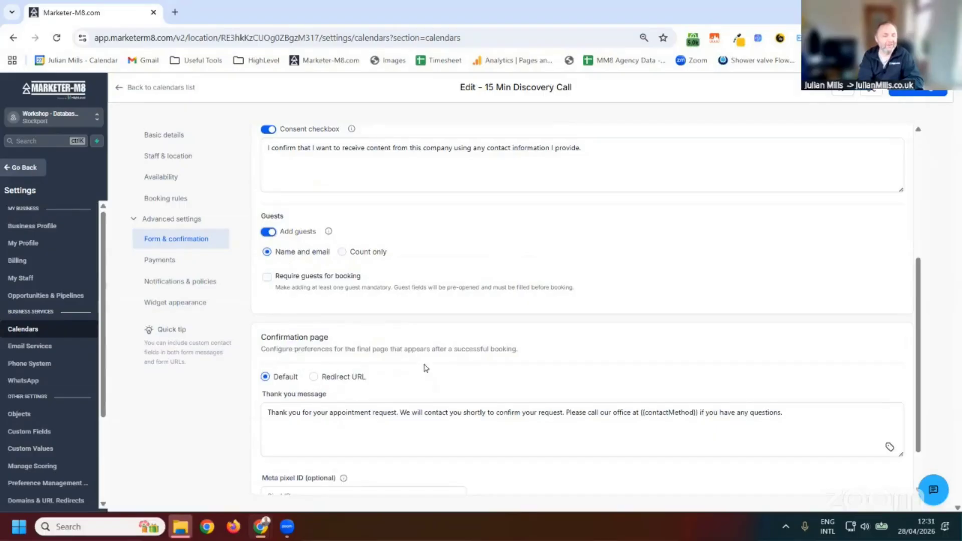
Step: Review the confirmation page's thank you message and its contactMethod placeholder
scroll(637, 414, "down", 1)
scroll(637, 414, "down", 1)
left_click(517, 372)
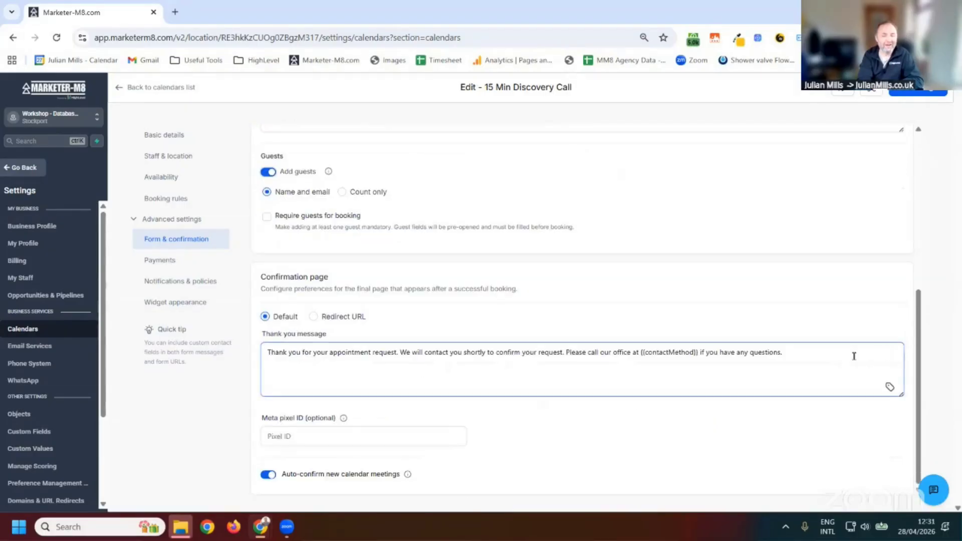
double_click(645, 346)
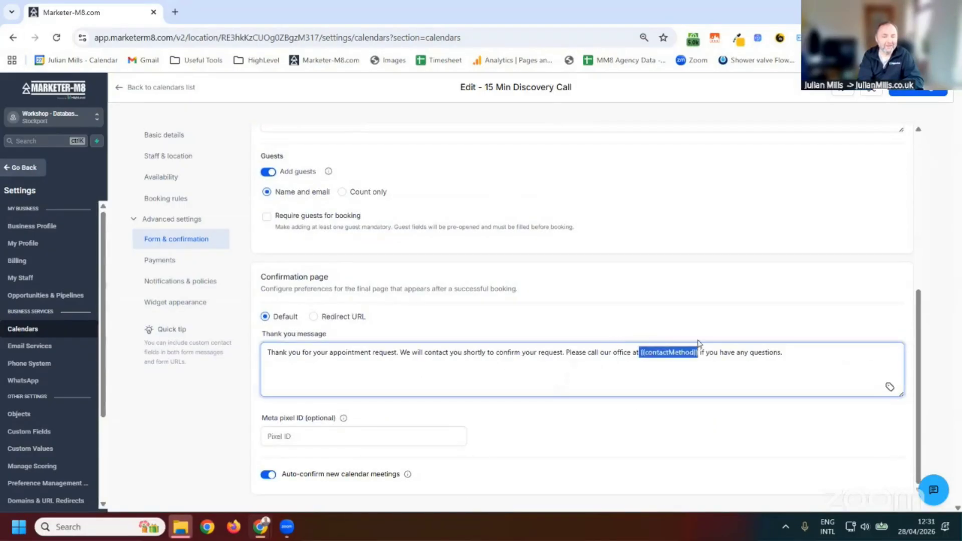
left_click(471, 352)
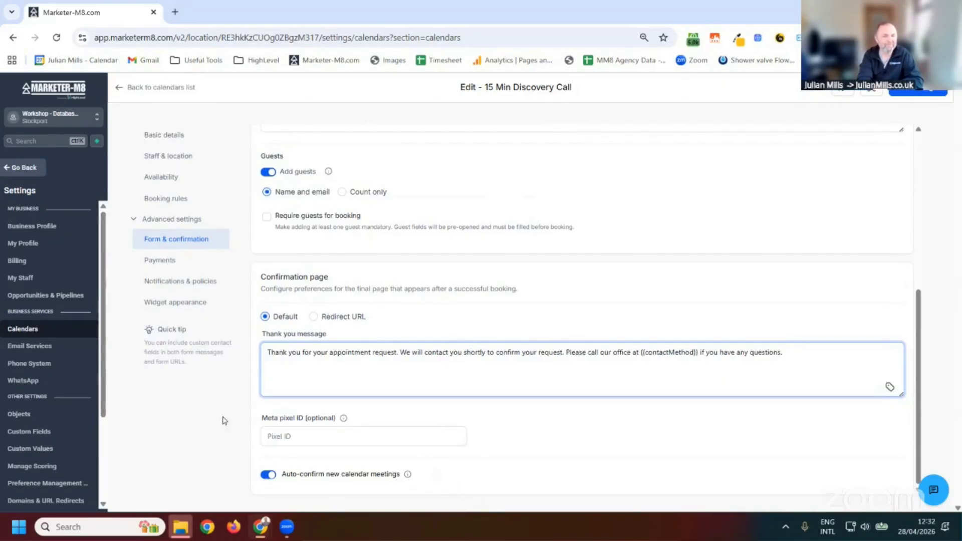
Step: Review the calendar's payment settings and the notification channels for each appointment event
left_click(153, 261)
right_click(376, 165)
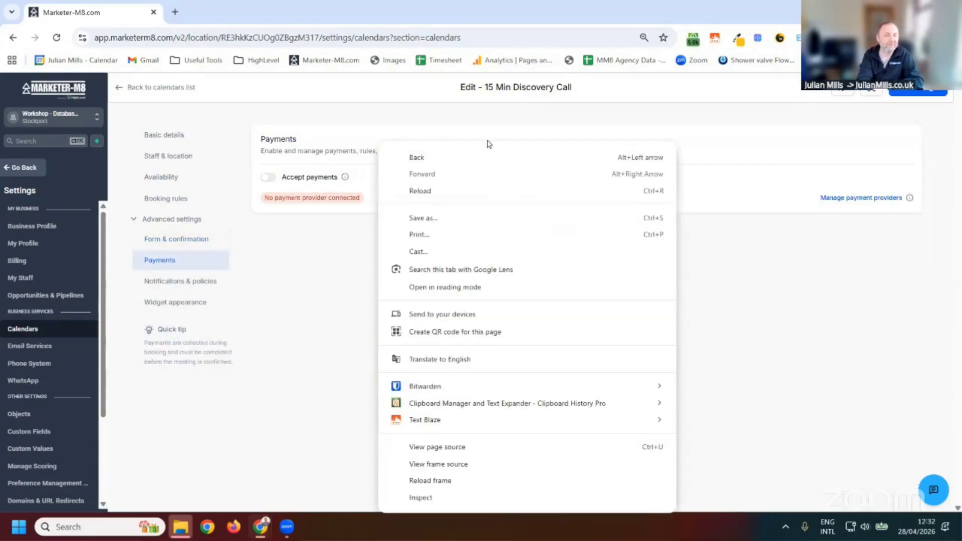
triple_click(181, 286)
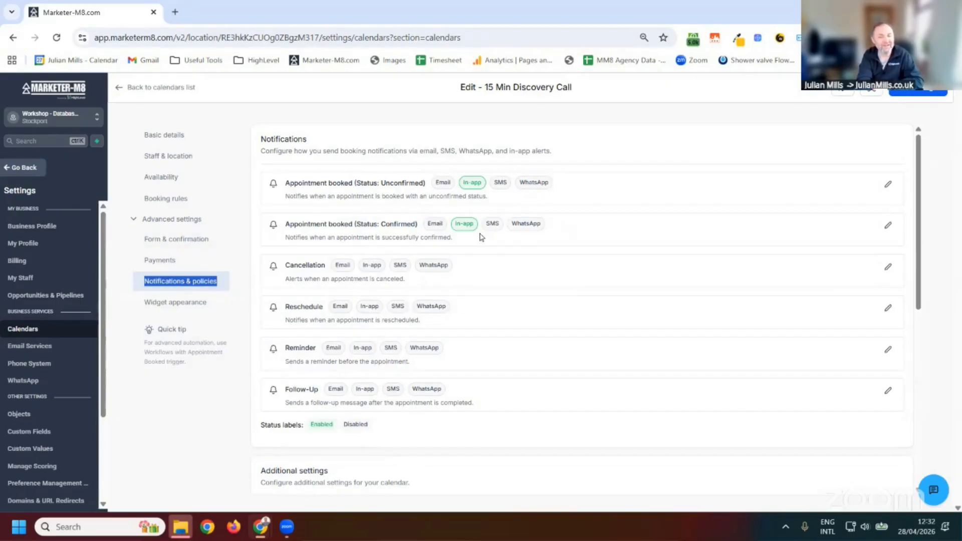
scroll(435, 258, "down", 2)
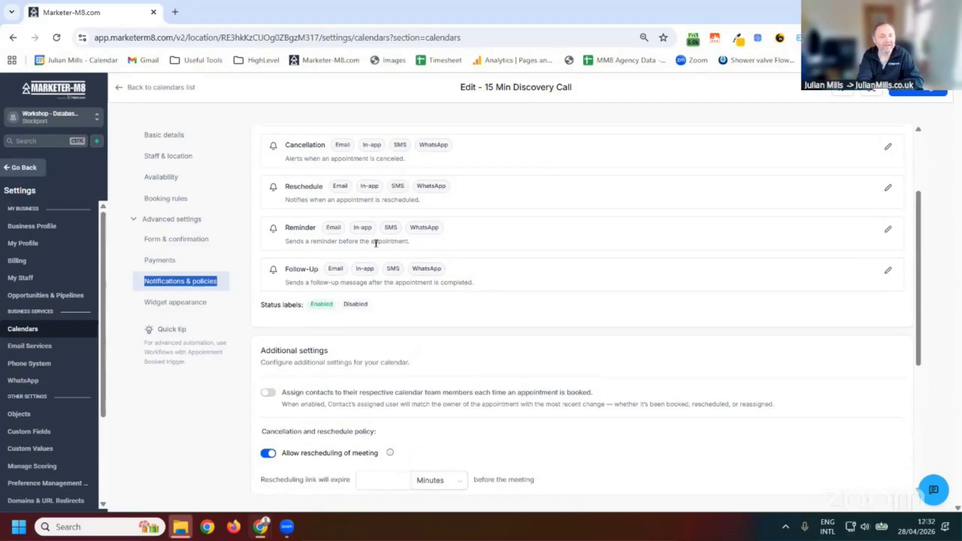
scroll(375, 243, "up", 2)
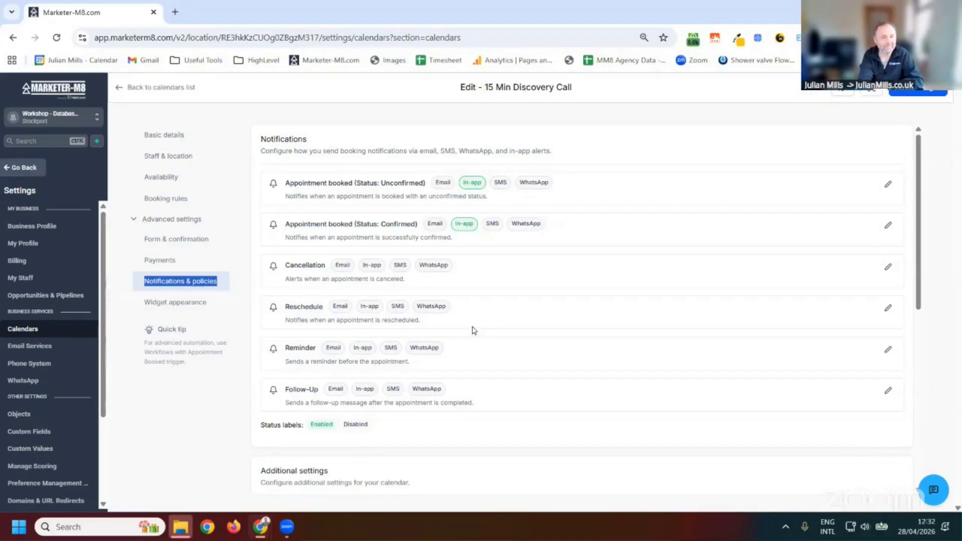
Step: Review the calendar's cancellation and reschedule policy, including the expiry fields for both links
scroll(470, 328, "down", 2)
scroll(501, 334, "down", 2)
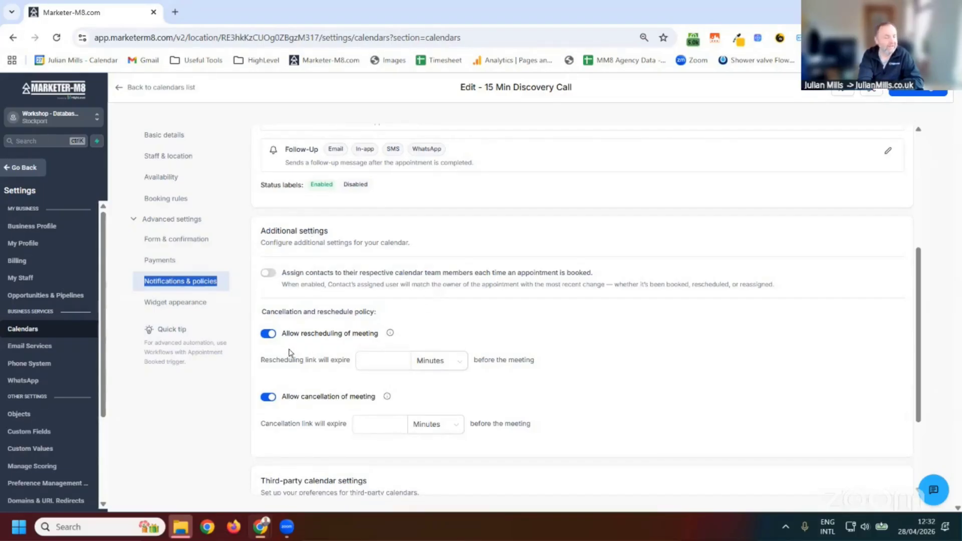
left_click(387, 363)
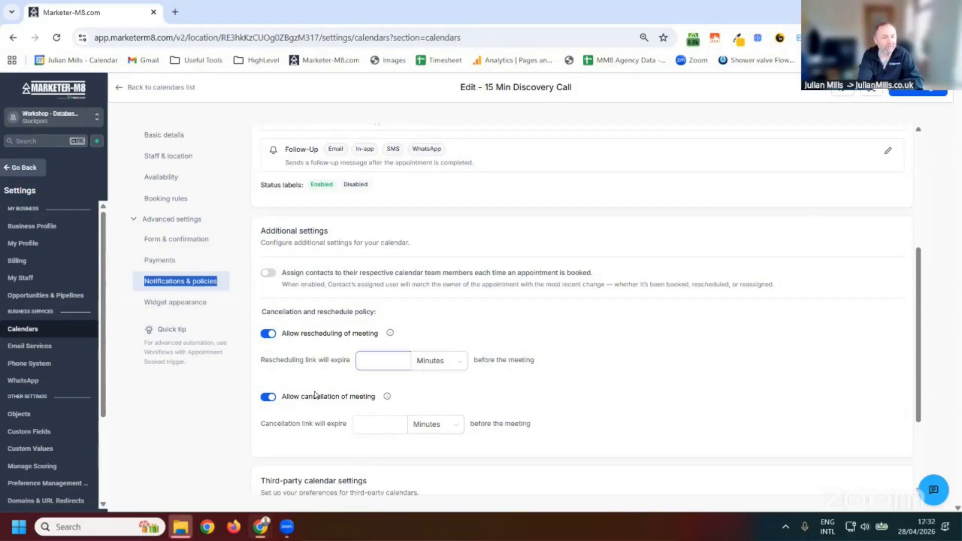
left_click(393, 427)
scroll(867, 345, "down", 1)
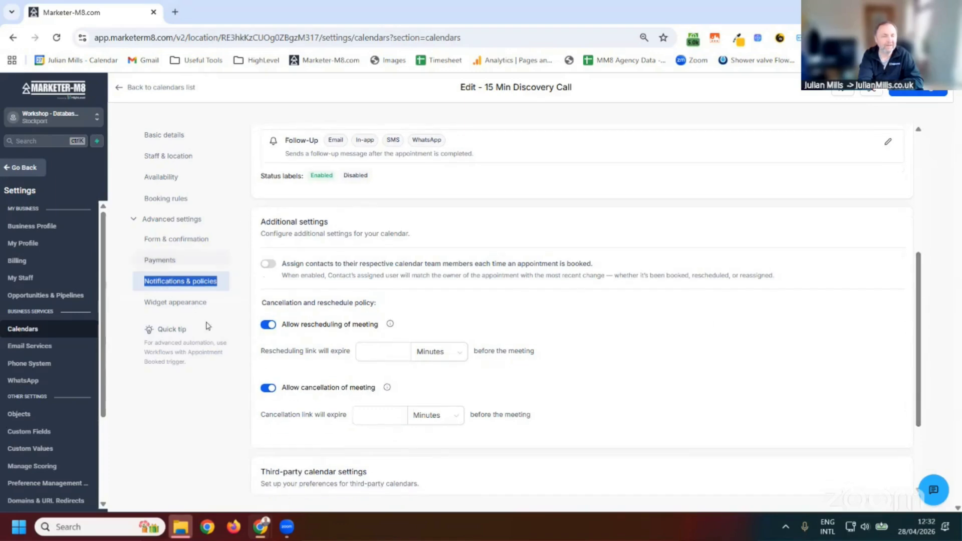
Step: Review the widget appearance options, including cover image, widget style, colors, button text and custom code
left_click(172, 307)
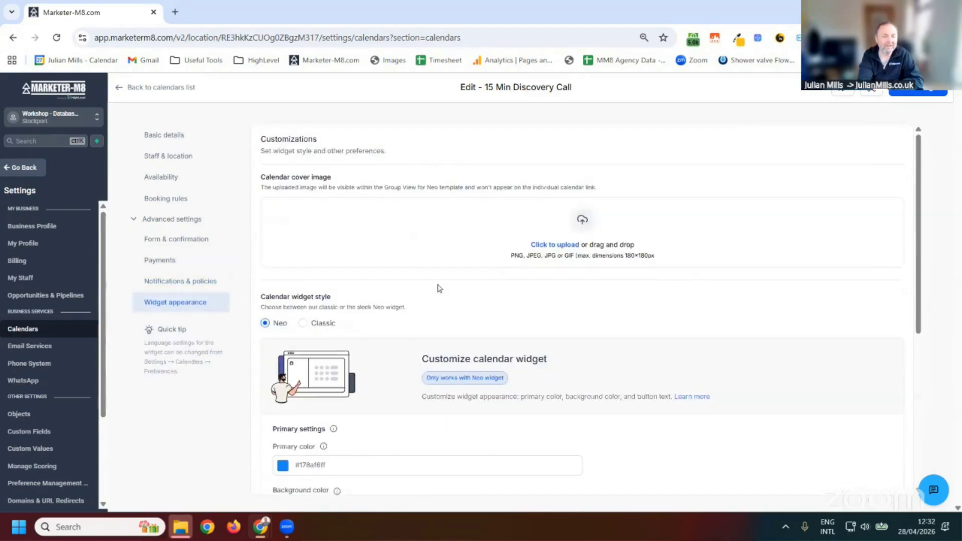
scroll(387, 233, "down", 5)
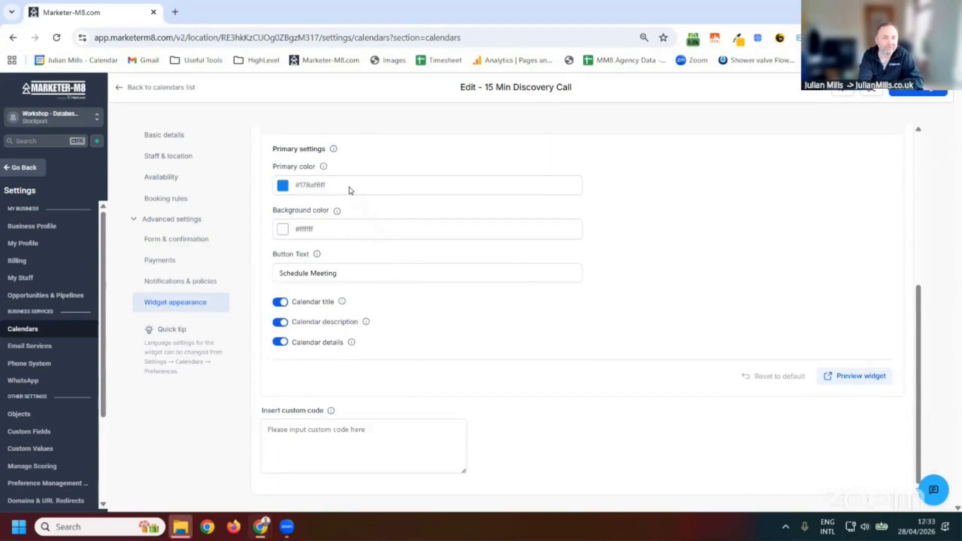
scroll(351, 190, "up", 4)
scroll(350, 191, "up", 1)
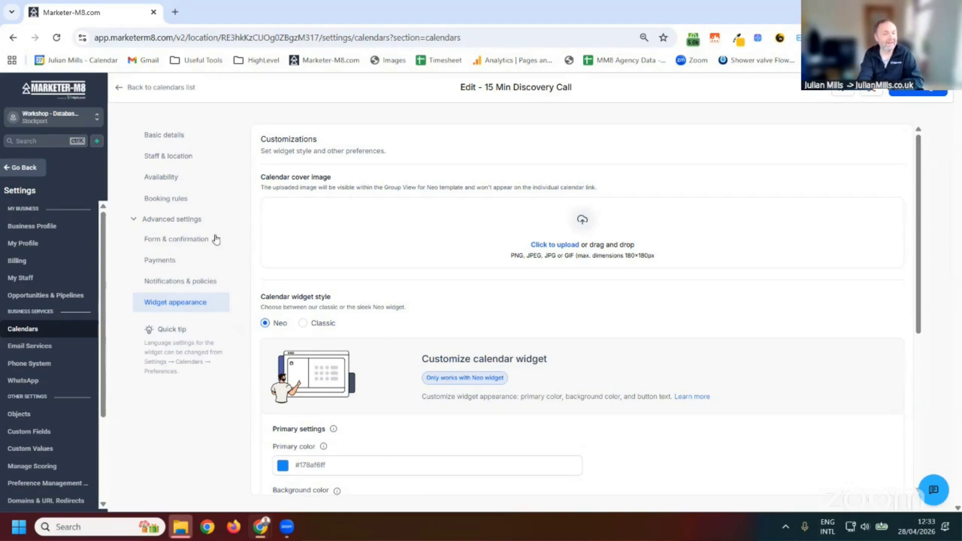
Step: Recheck the calendar's staff and meeting location, and the assigned staff member's weekly availability hours
left_click(172, 141)
left_click(171, 160)
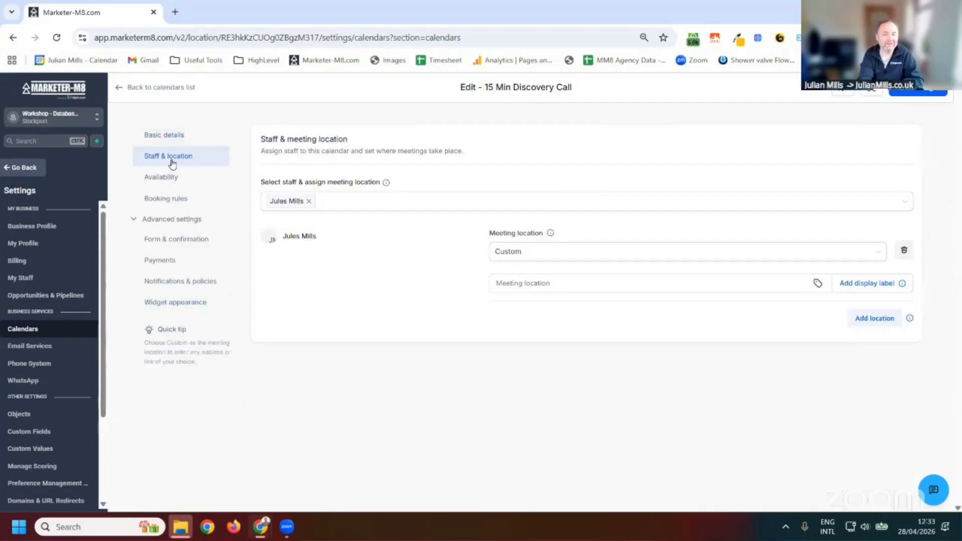
left_click(163, 180)
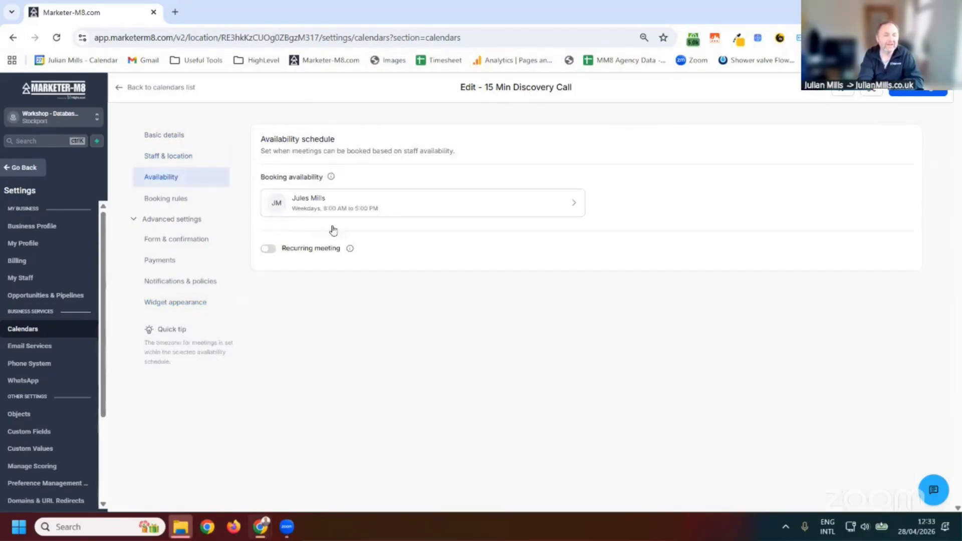
left_click(335, 204)
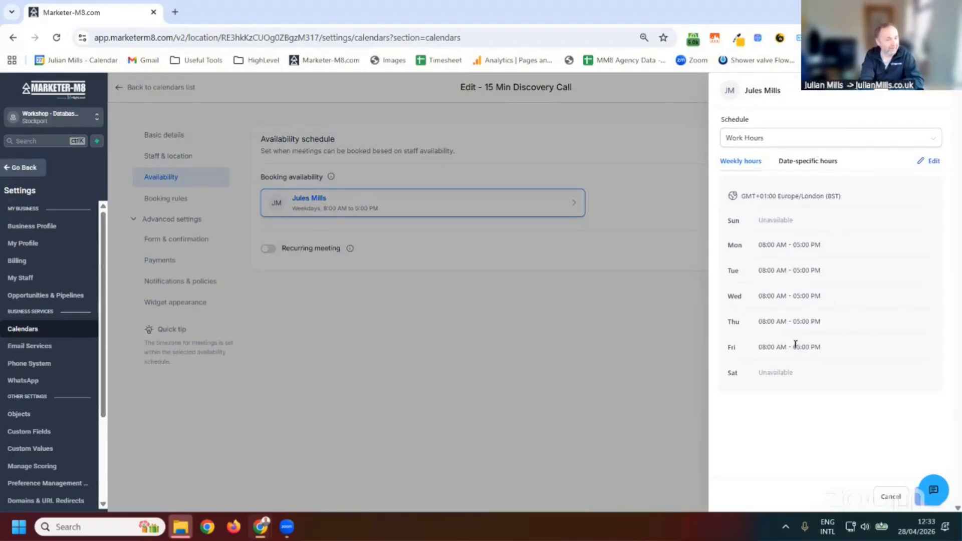
left_click(935, 90)
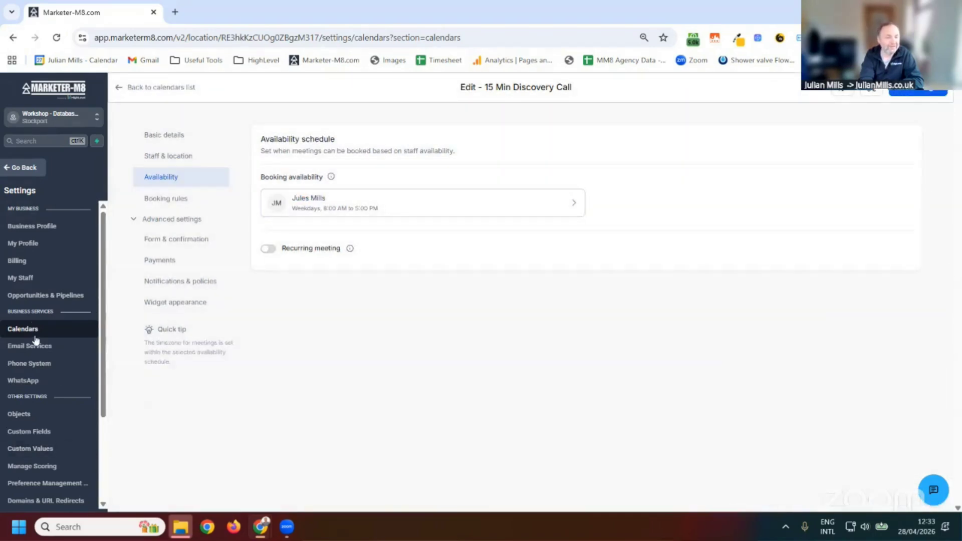
Step: Review the profile's linked and conflict calendars and its weekly working hours
left_click(24, 244)
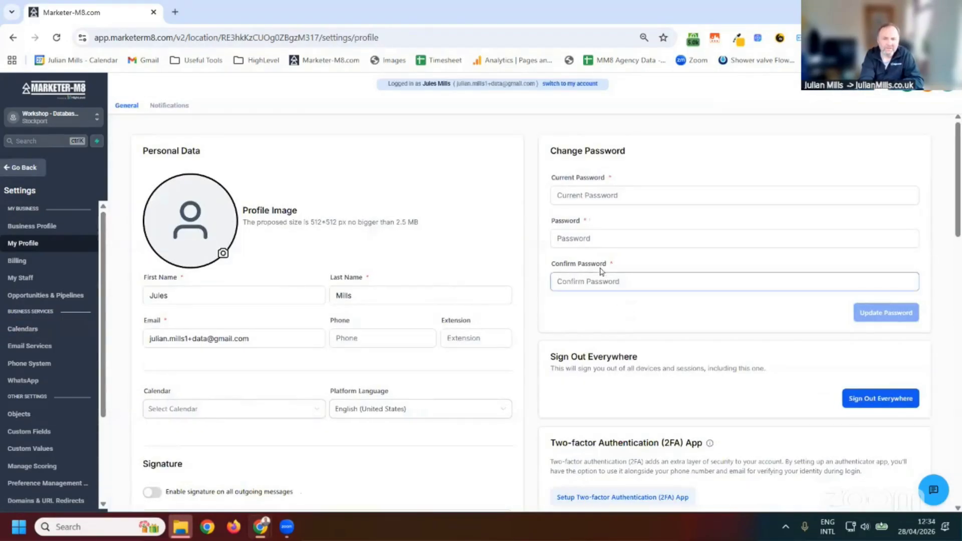
scroll(598, 281, "down", 12)
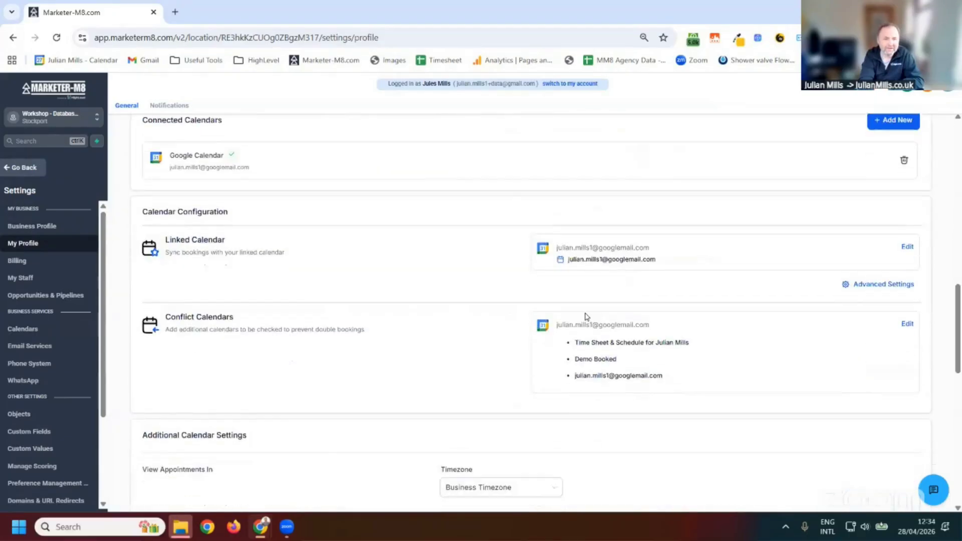
scroll(585, 317, "down", 10)
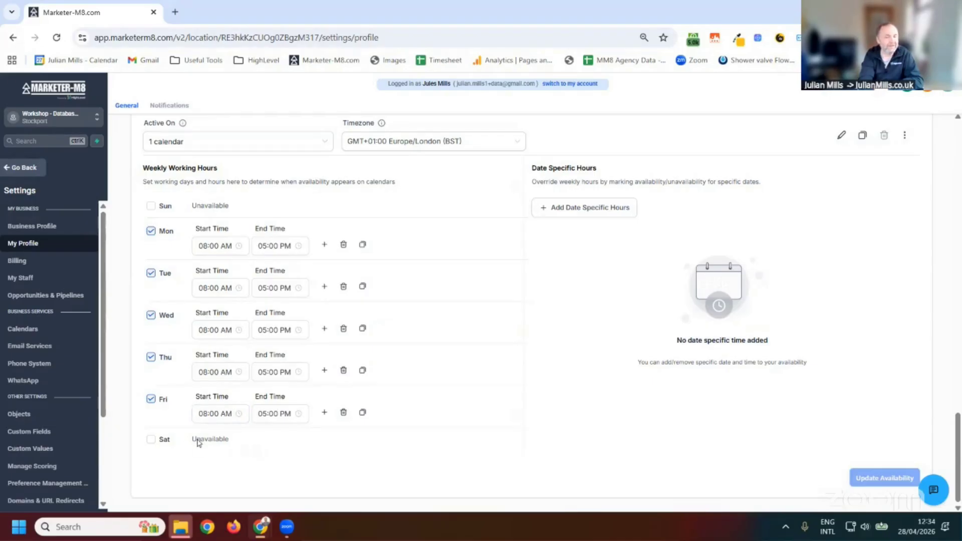
left_click(203, 289)
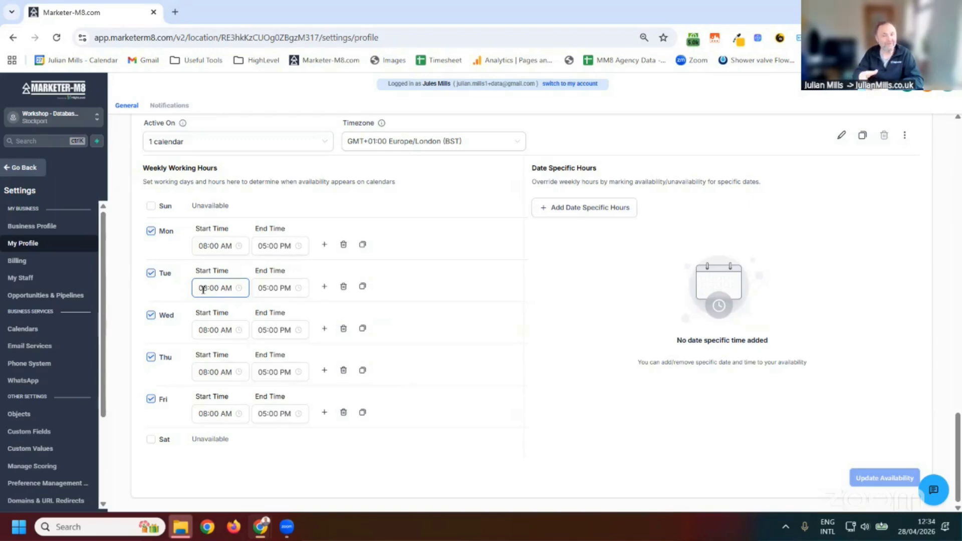
left_click(462, 300)
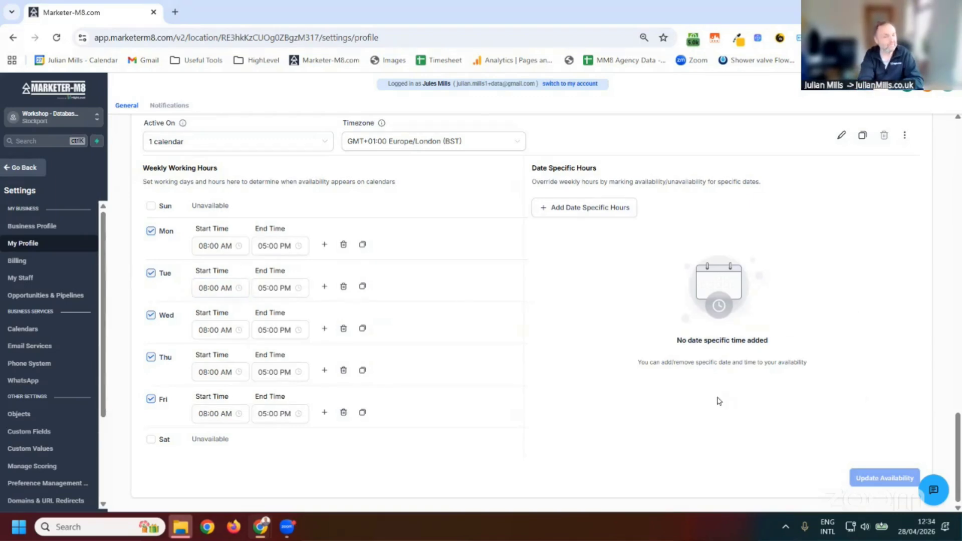
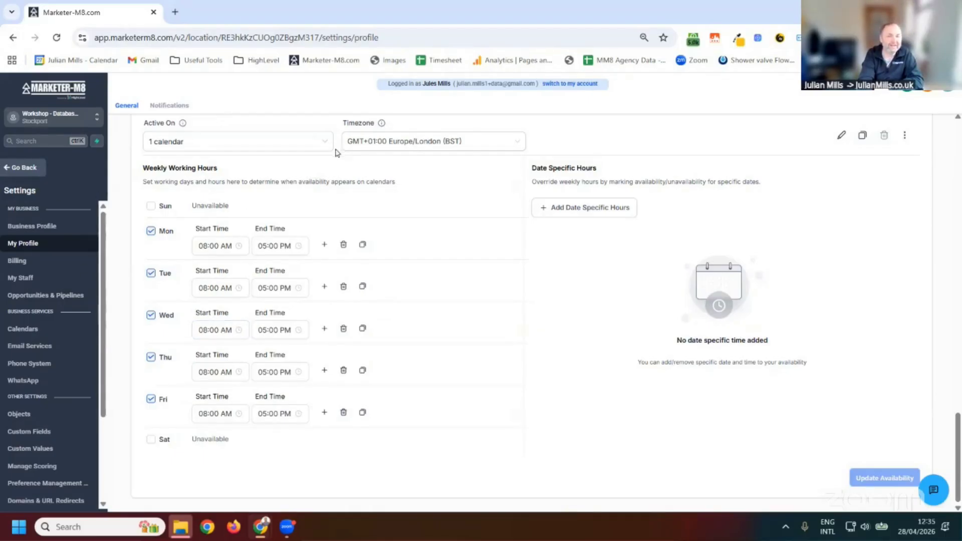
Step: Reopen the 15 Min Discovery Call calendar for editing and show its notifications and policies
left_click(19, 168)
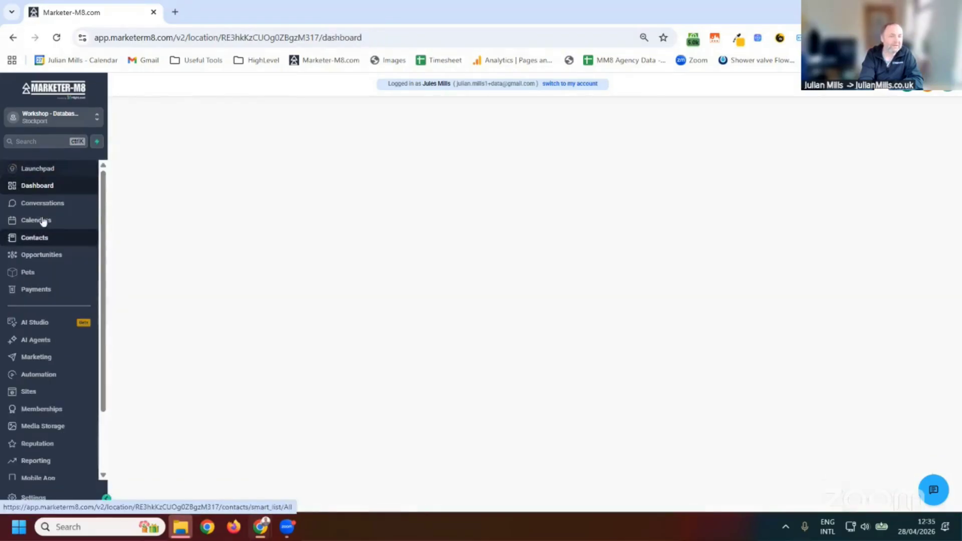
left_click(40, 221)
left_click(341, 104)
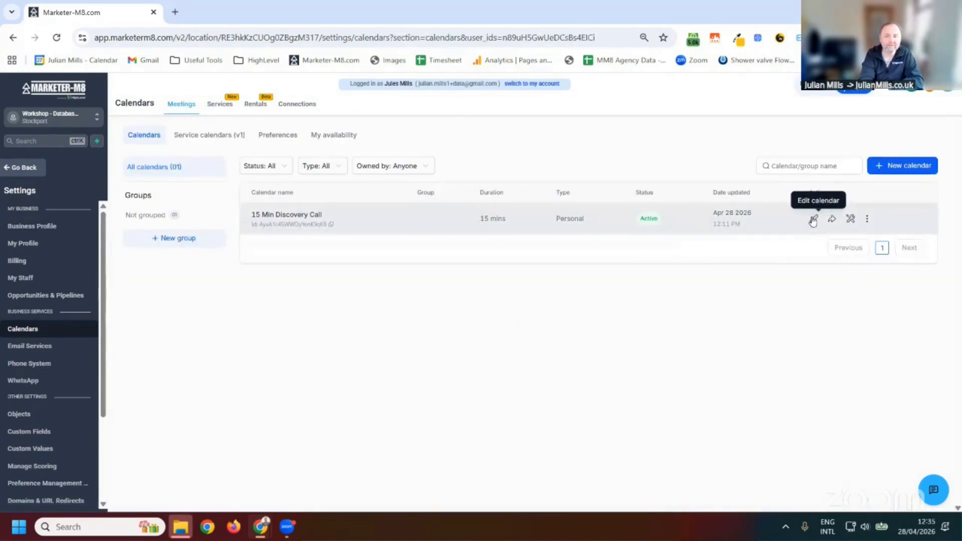
left_click(813, 219)
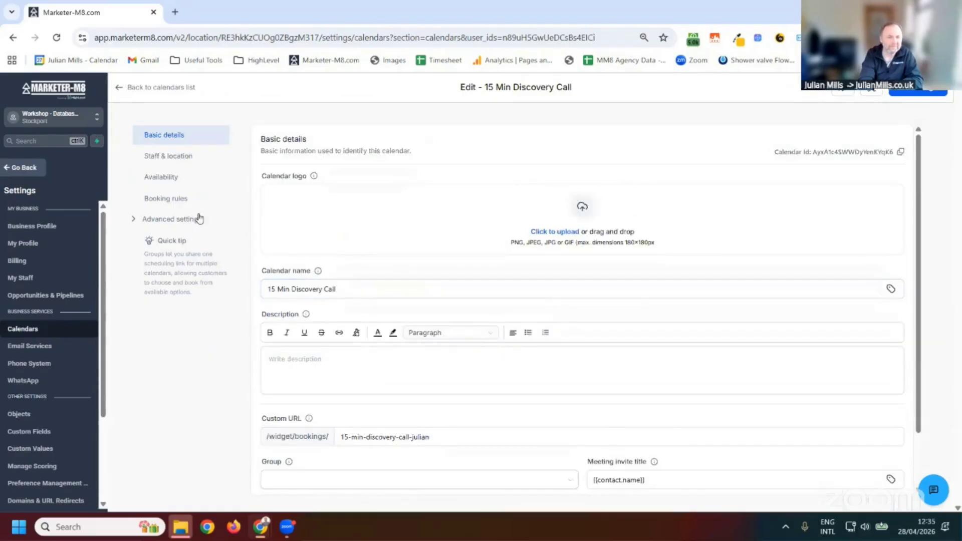
left_click(175, 220)
left_click(176, 283)
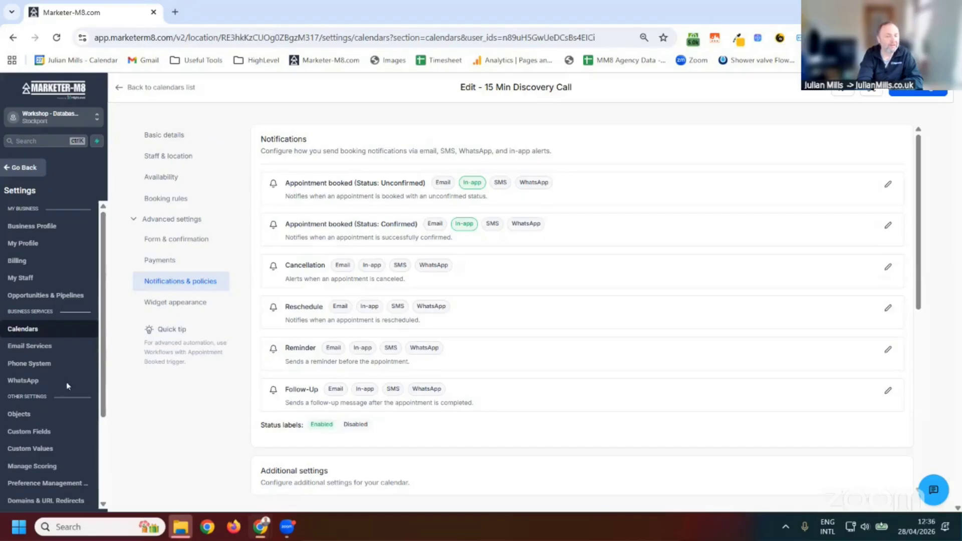
Step: Create a folder named "Appointment Follow Ups" in the automation workflow list
left_click(17, 169)
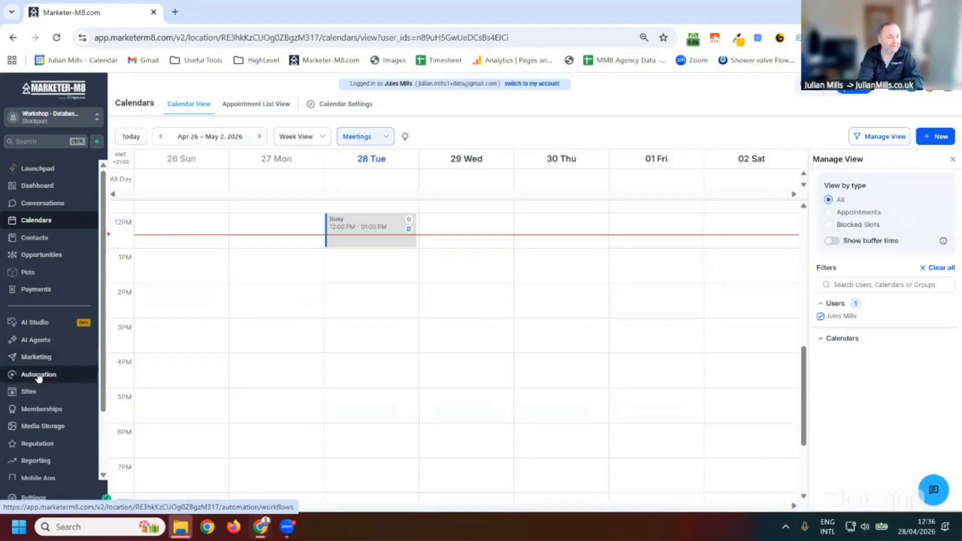
left_click(38, 375)
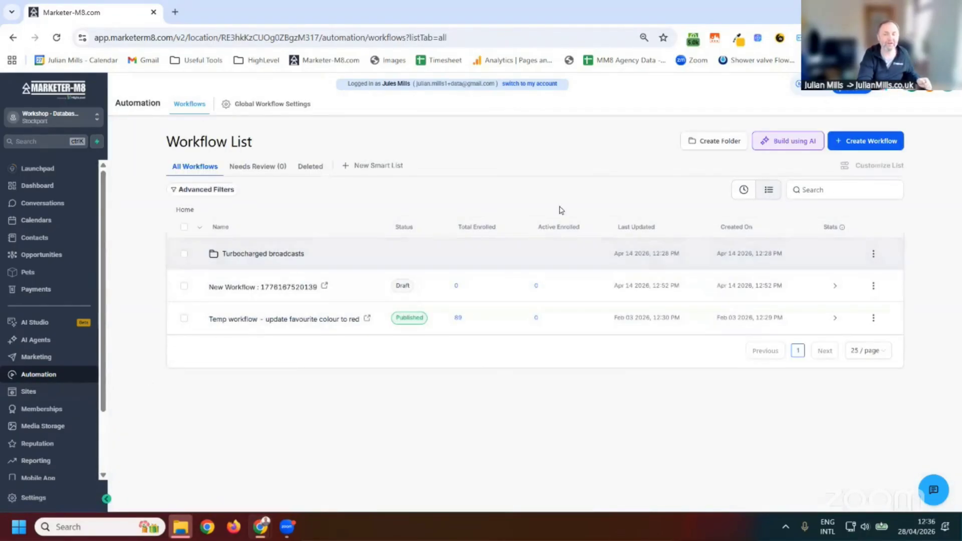
left_click(716, 140)
left_click(480, 332)
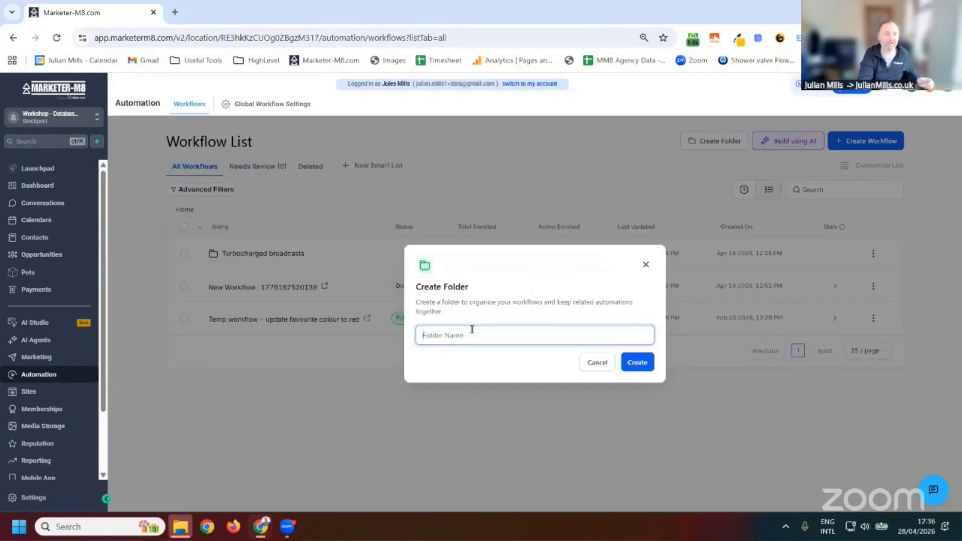
type("A")
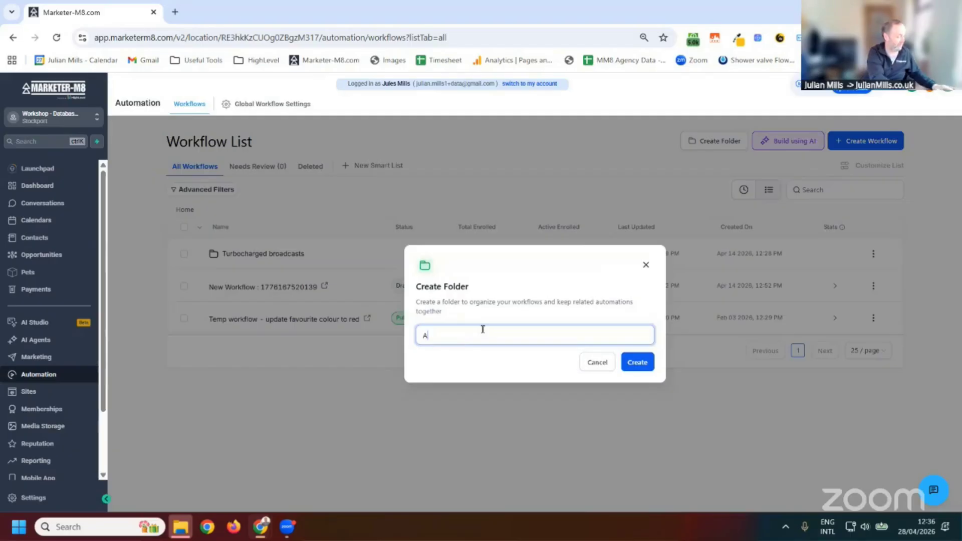
type("ppointment ")
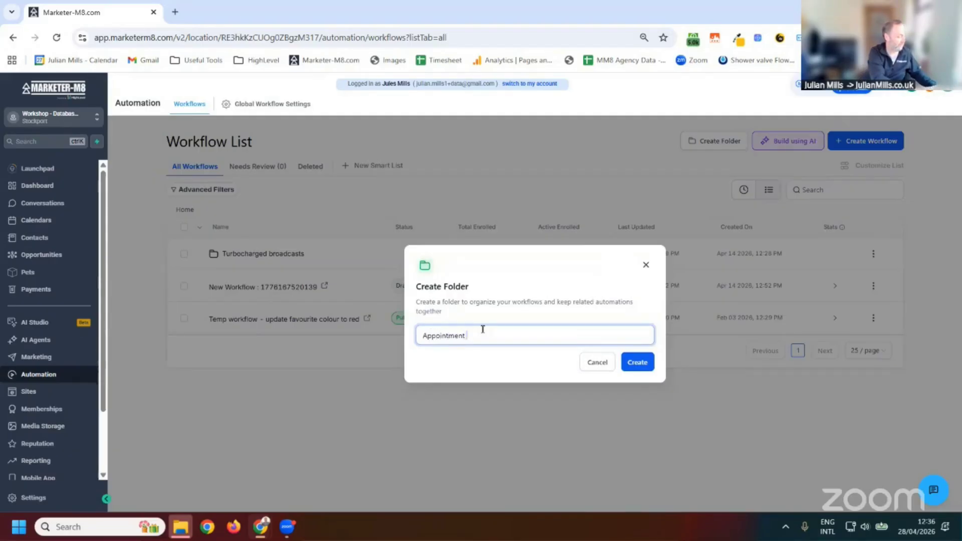
type("Follow Ups")
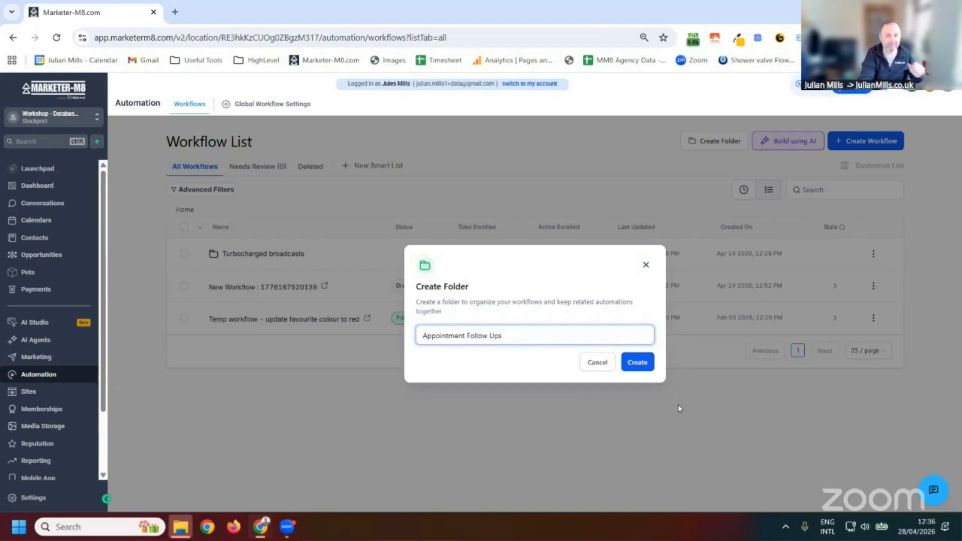
left_click(638, 373)
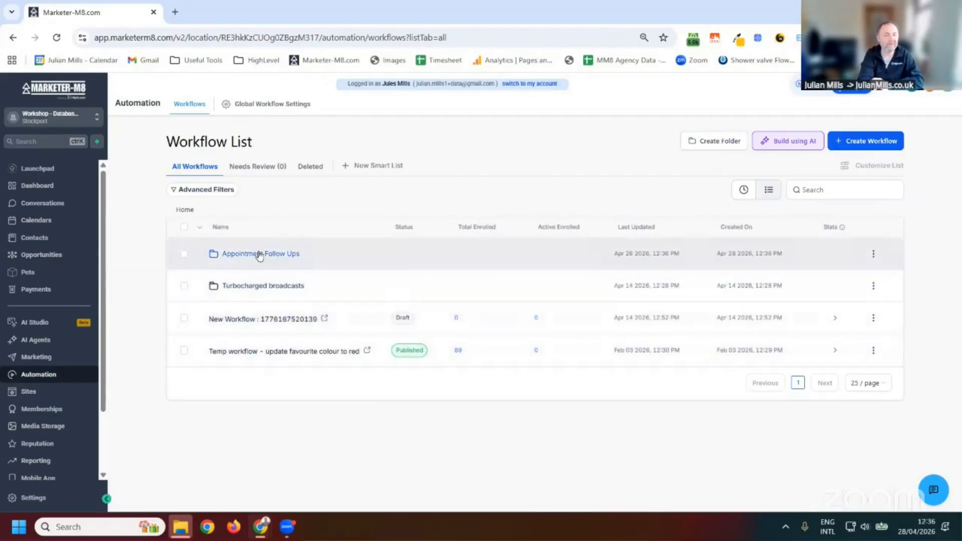
Step: Create a workflow inside the Appointment Follow Ups folder from the "Recipe - Appointment Confirmation + Reminder" template
left_click(259, 254)
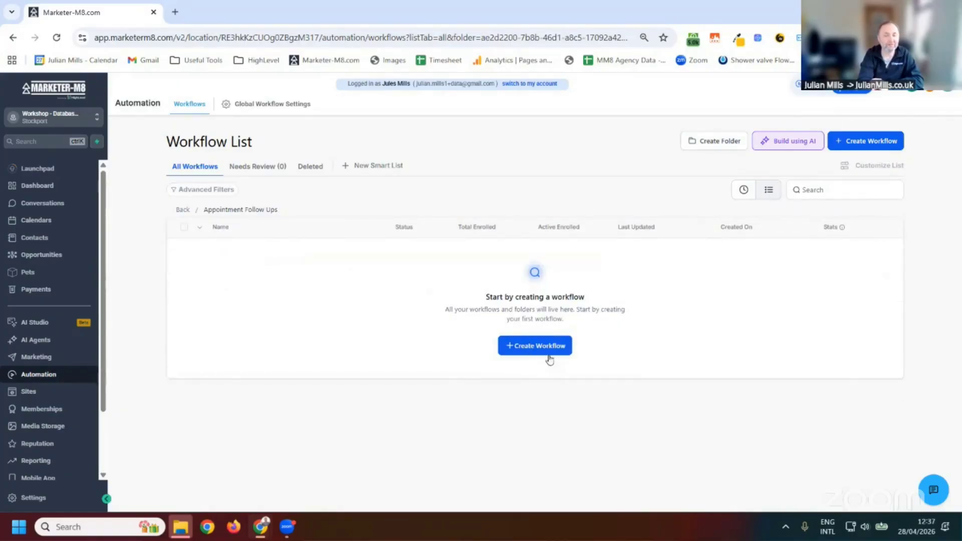
left_click(533, 345)
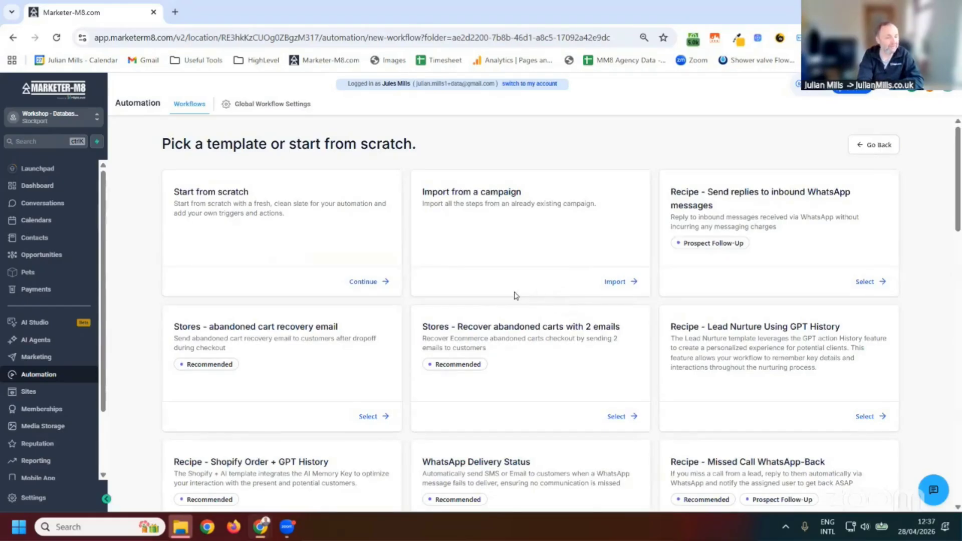
scroll(479, 298, "down", 5)
scroll(469, 291, "up", 3)
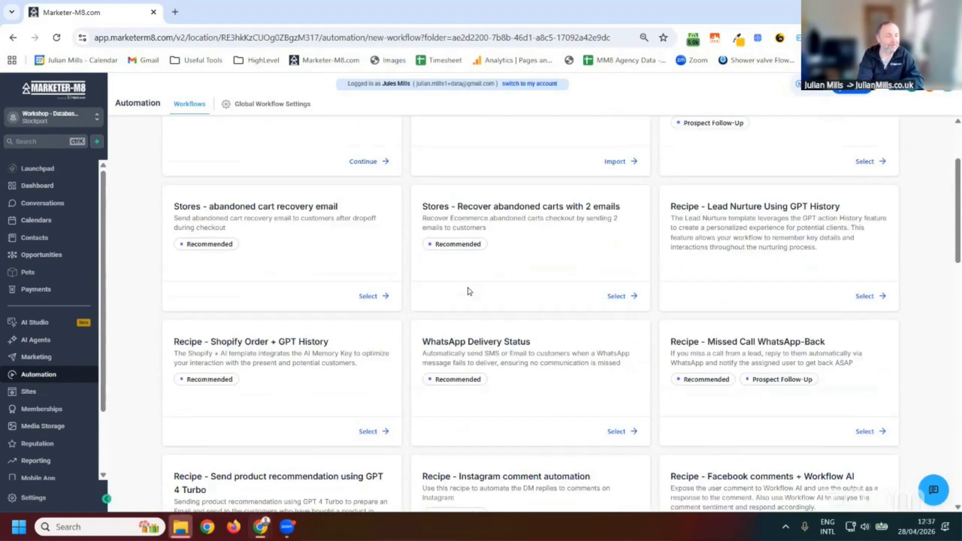
scroll(473, 285, "down", 10)
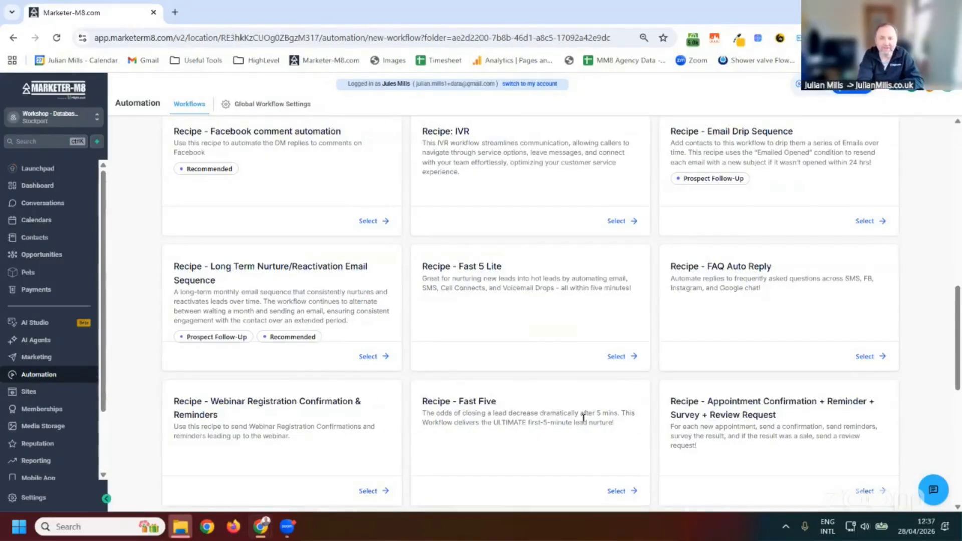
scroll(586, 430, "down", 5)
scroll(596, 441, "down", 2)
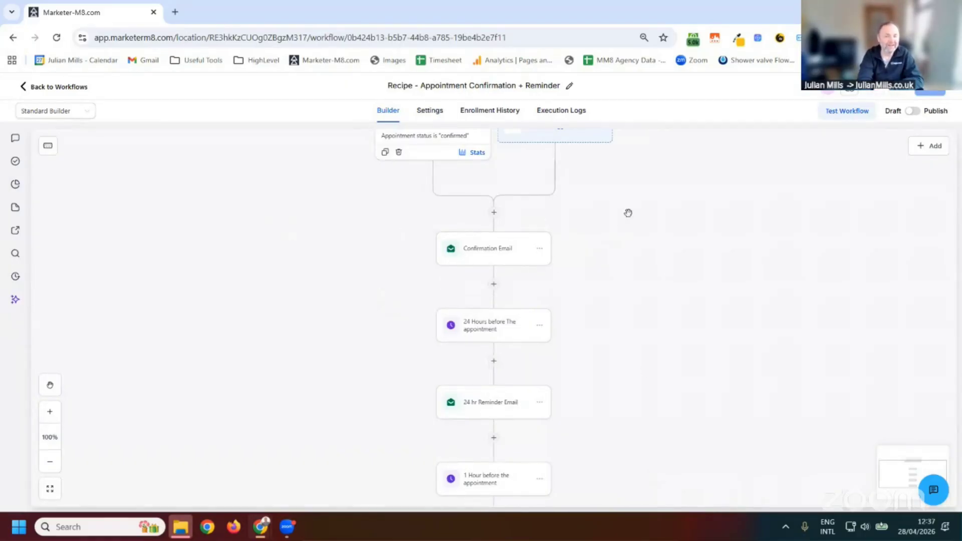
Step: Add an "In calendar" filter set to 15 Min Discovery Call to the Appointment Status trigger and save the trigger
right_click(645, 200)
left_click_drag(619, 193, 598, 340)
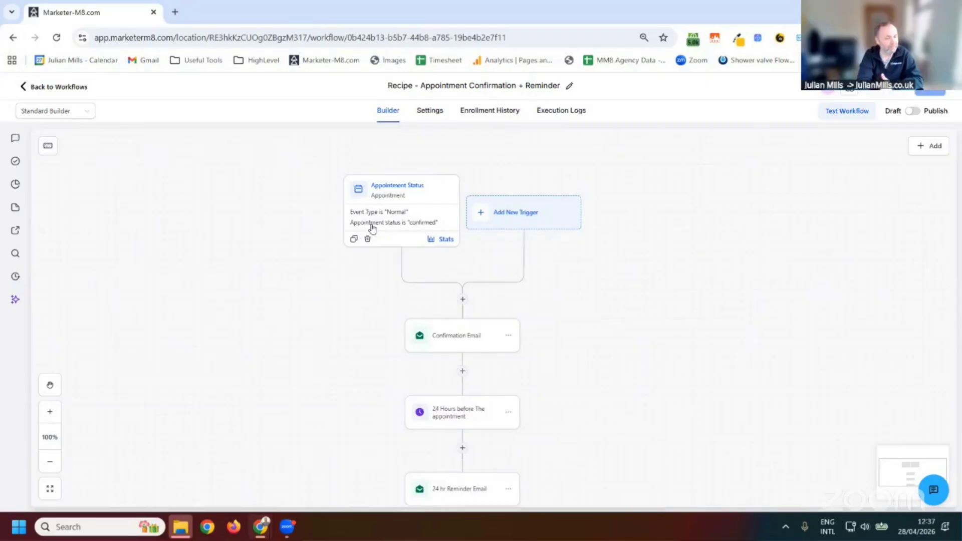
left_click(398, 206)
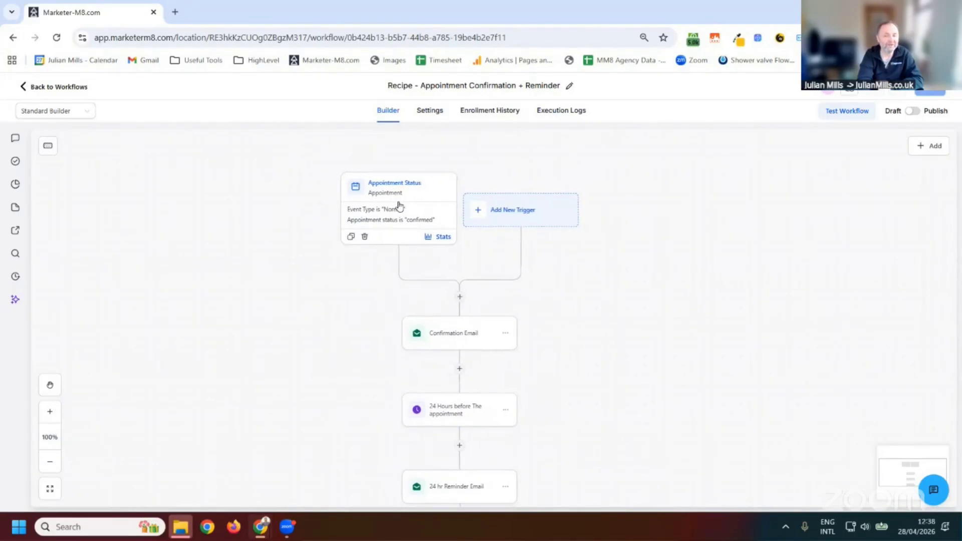
left_click(400, 206)
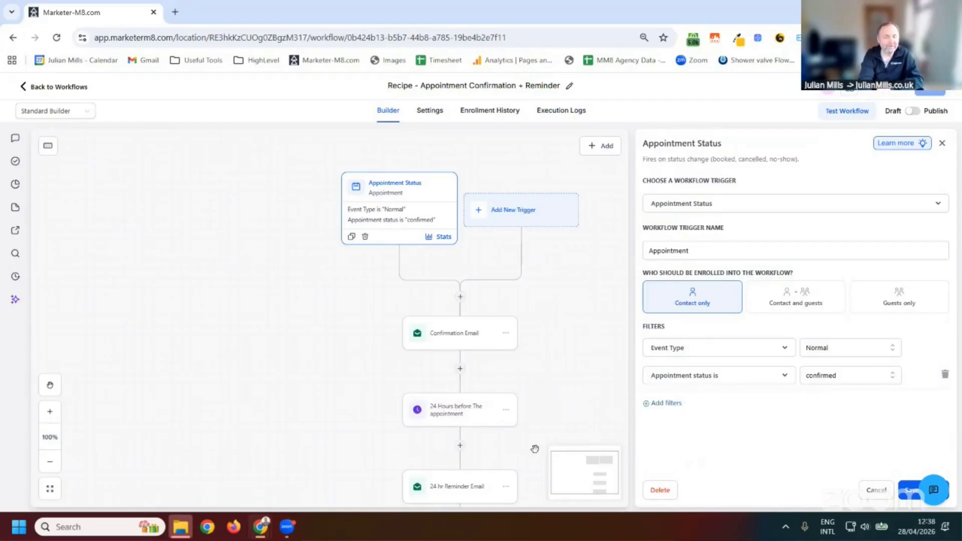
left_click(675, 405)
left_click(684, 403)
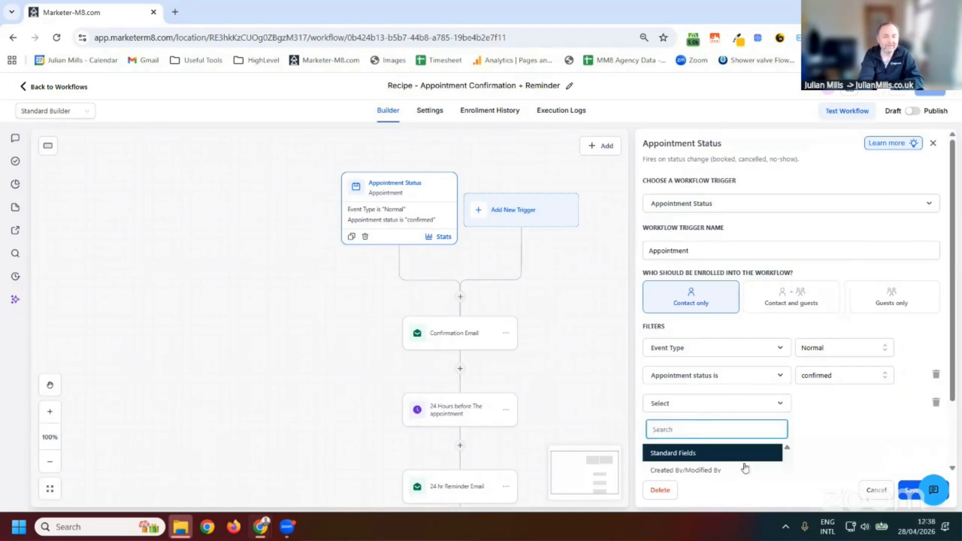
scroll(783, 371, "down", 2)
scroll(800, 341, "up", 2)
scroll(794, 353, "down", 2)
left_click(654, 425)
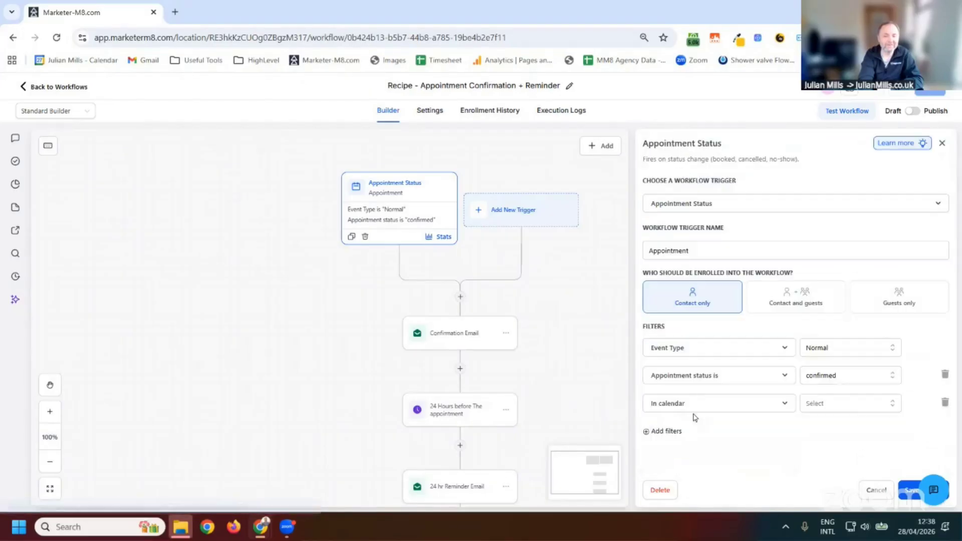
left_click(827, 405)
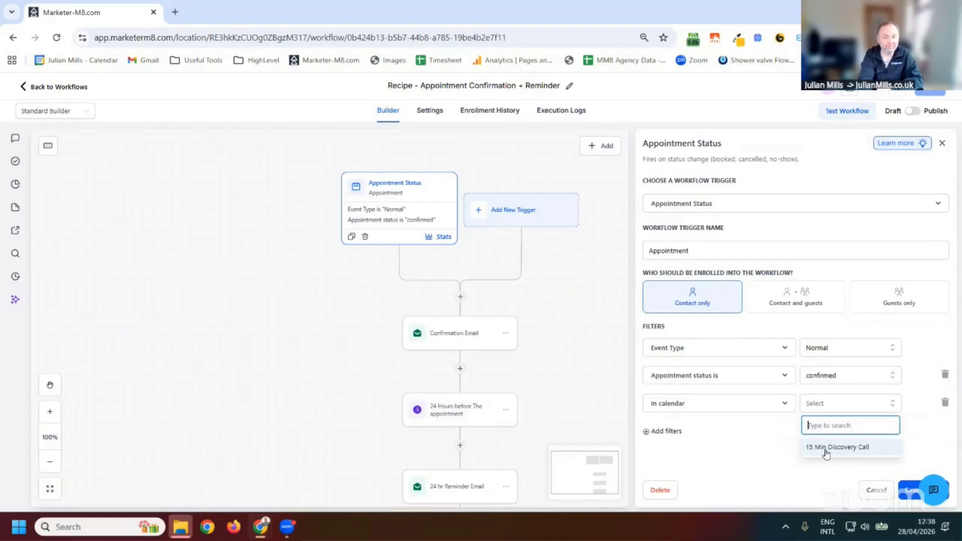
left_click(826, 448)
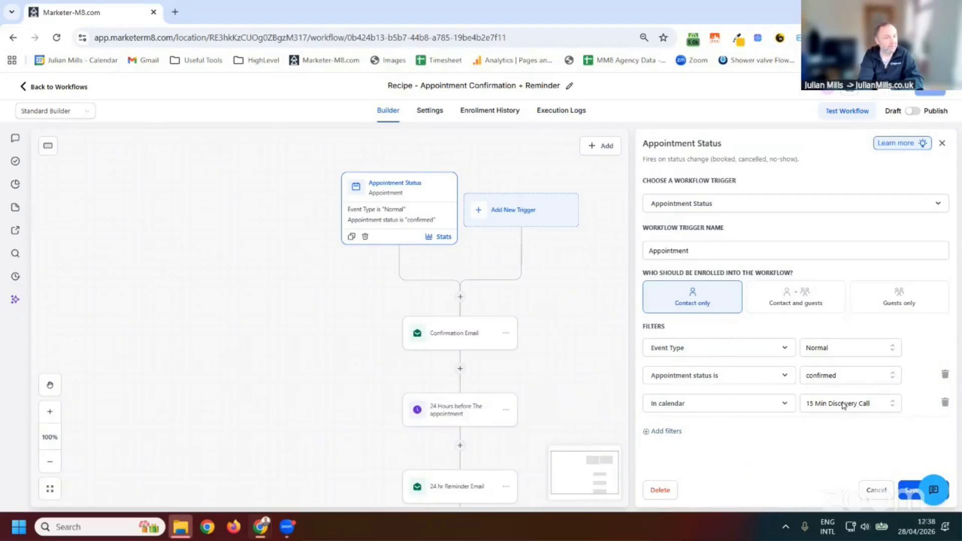
left_click(906, 491)
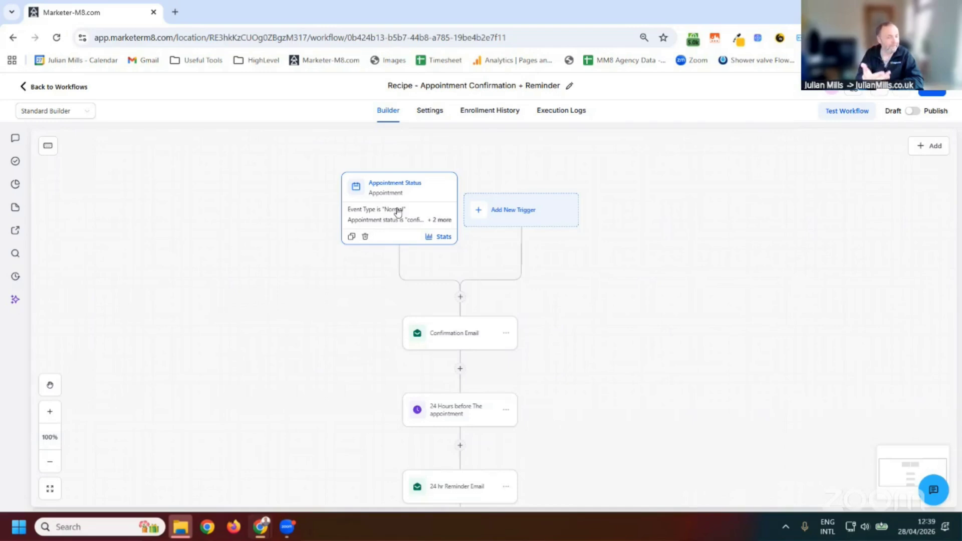
Step: Open the Confirmation Email action and review its sender, subject and message with the appointment date and time placeholders
left_click(471, 342)
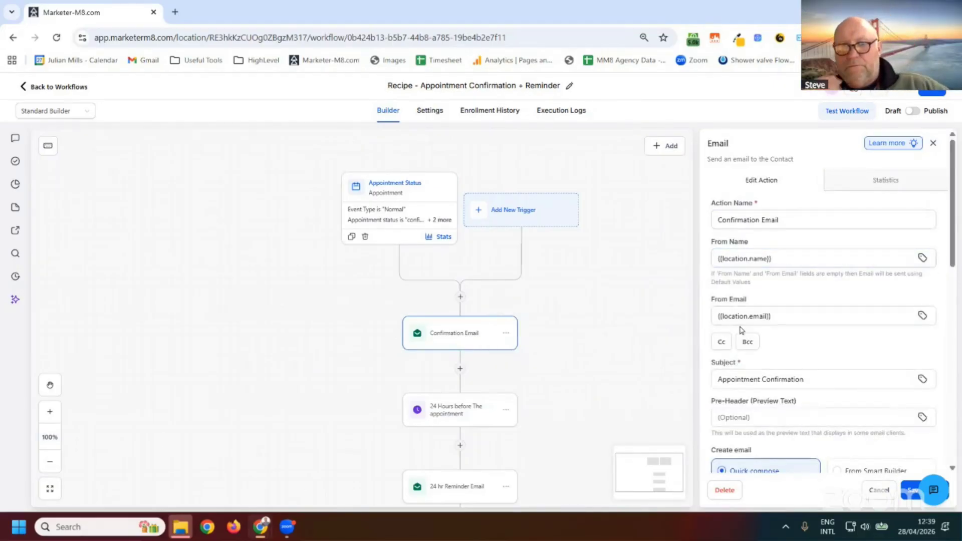
scroll(772, 341, "down", 5)
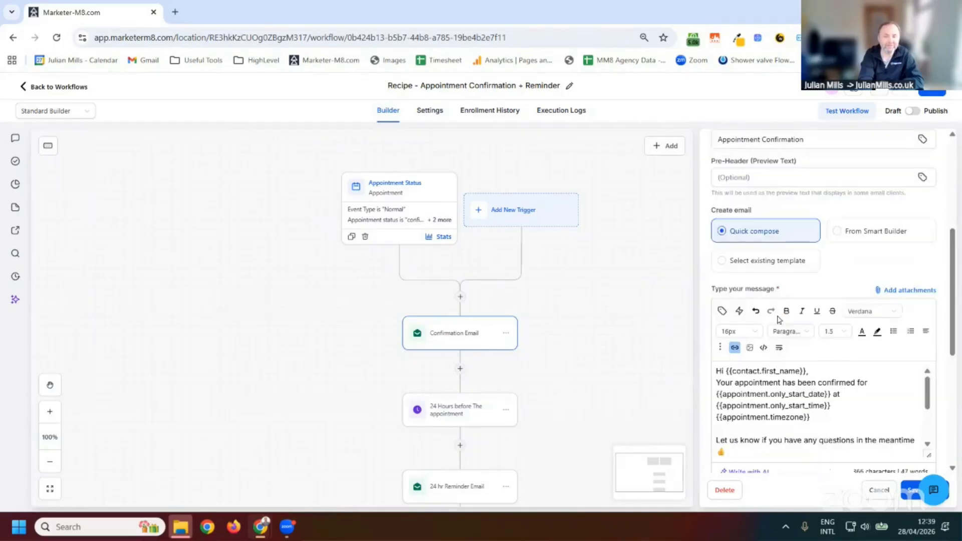
scroll(782, 319, "down", 3)
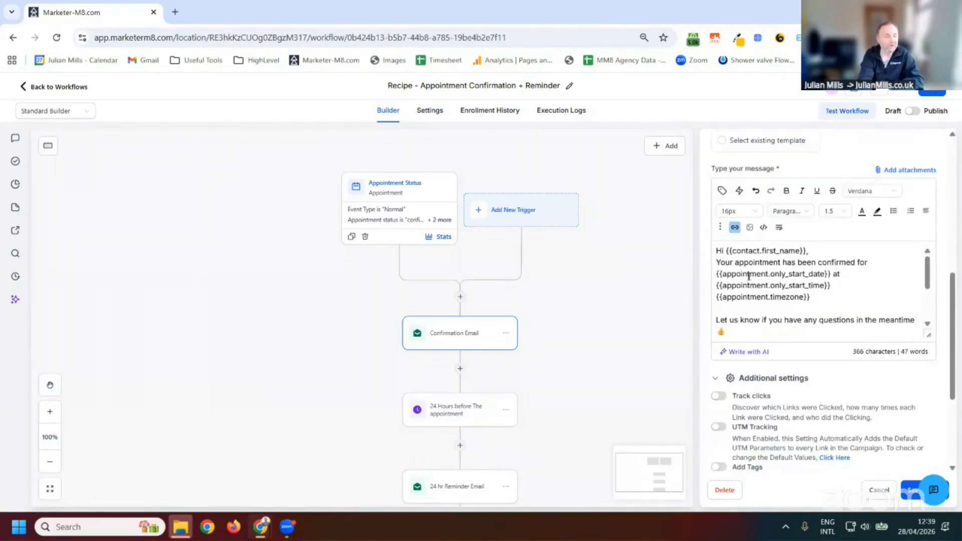
left_click(810, 277)
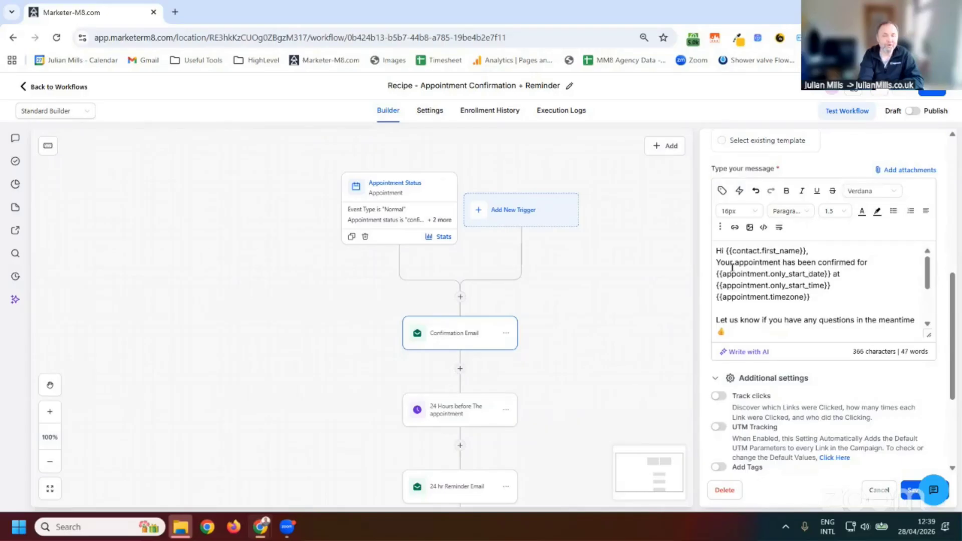
triple_click(829, 273)
left_click(804, 274)
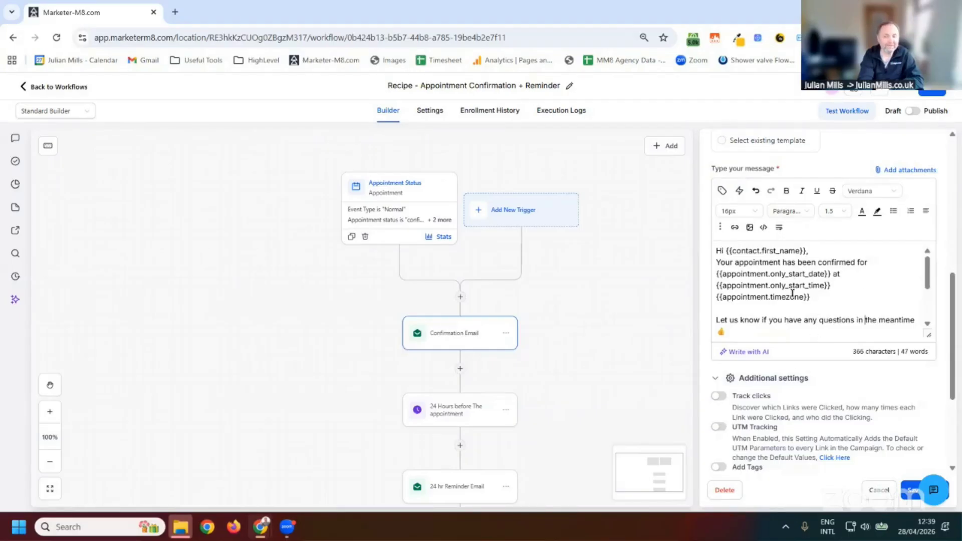
Step: Insert the appointment's assigned user Twilio Phone custom value after the timezone placeholder in the confirmation email message
left_click(815, 299)
left_click(721, 191)
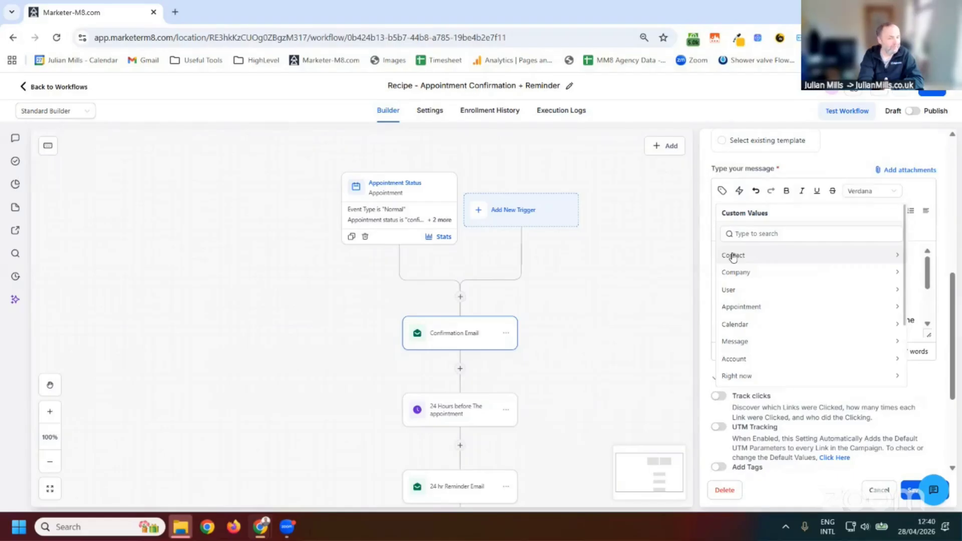
left_click(741, 308)
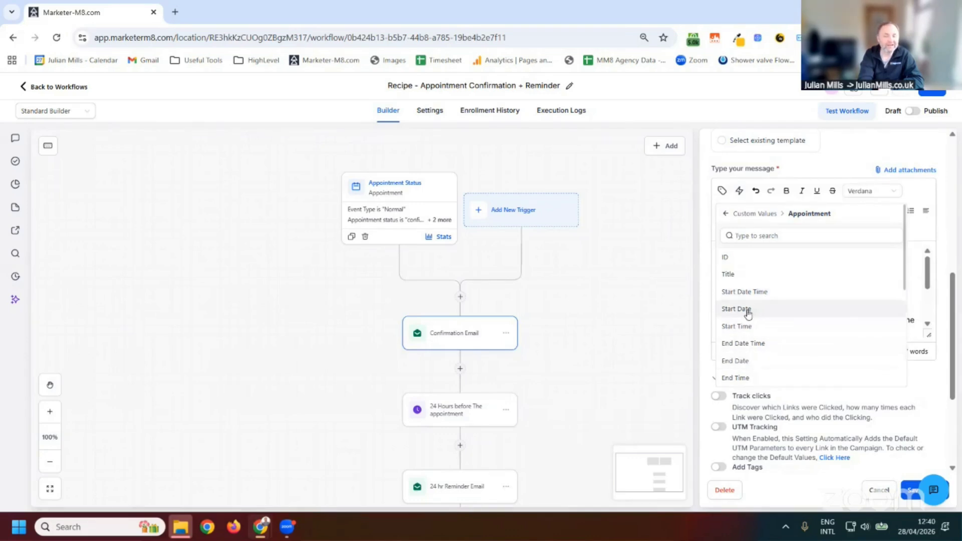
scroll(759, 308, "down", 3)
scroll(765, 325, "down", 3)
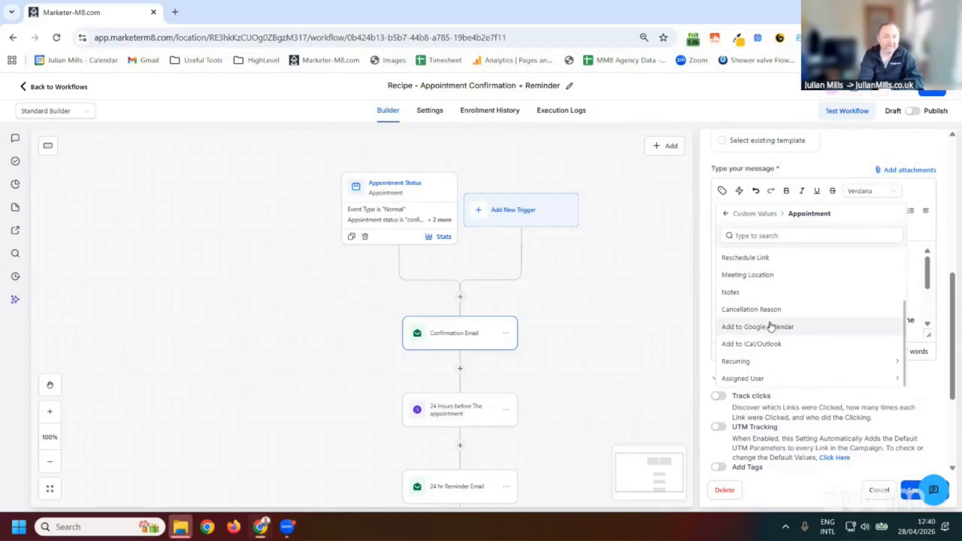
scroll(767, 325, "up", 3)
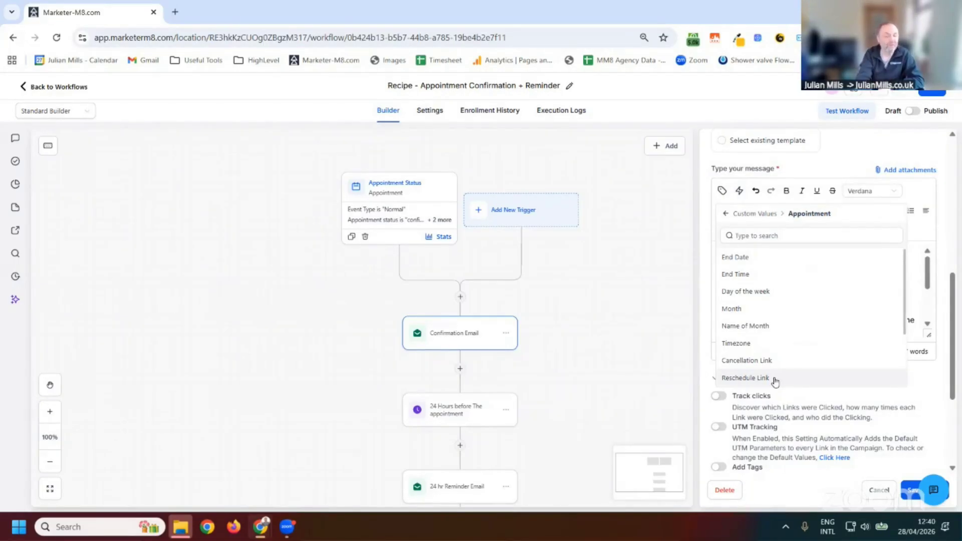
scroll(777, 337, "down", 3)
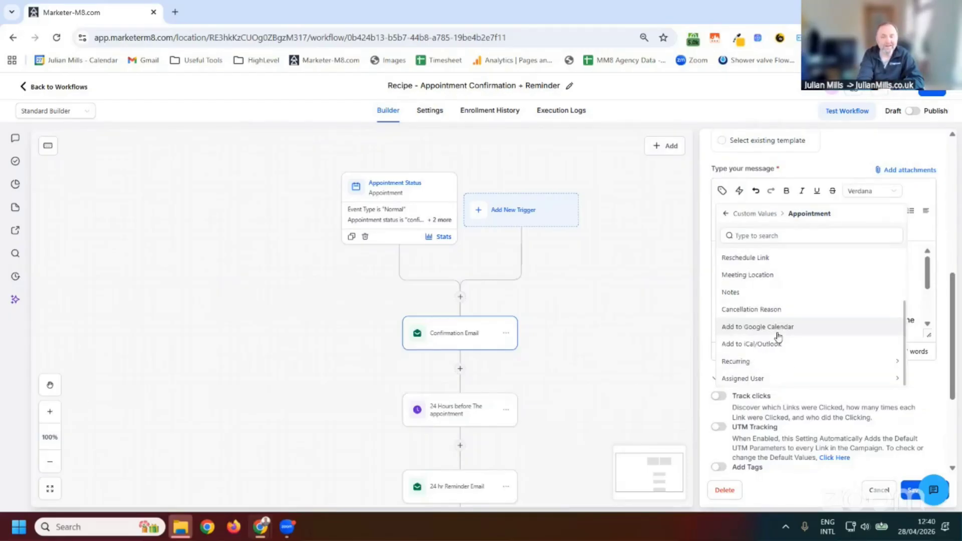
left_click(742, 379)
left_click(744, 376)
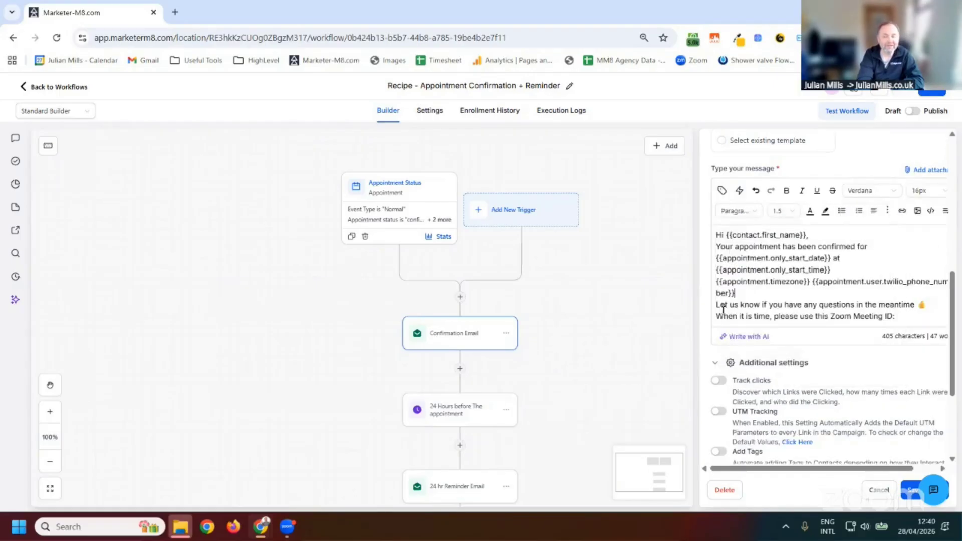
Step: Review the custom values for the appointment's assigned user and the closing lines and links of the confirmation email message
left_click(721, 191)
scroll(776, 370, "down", 1)
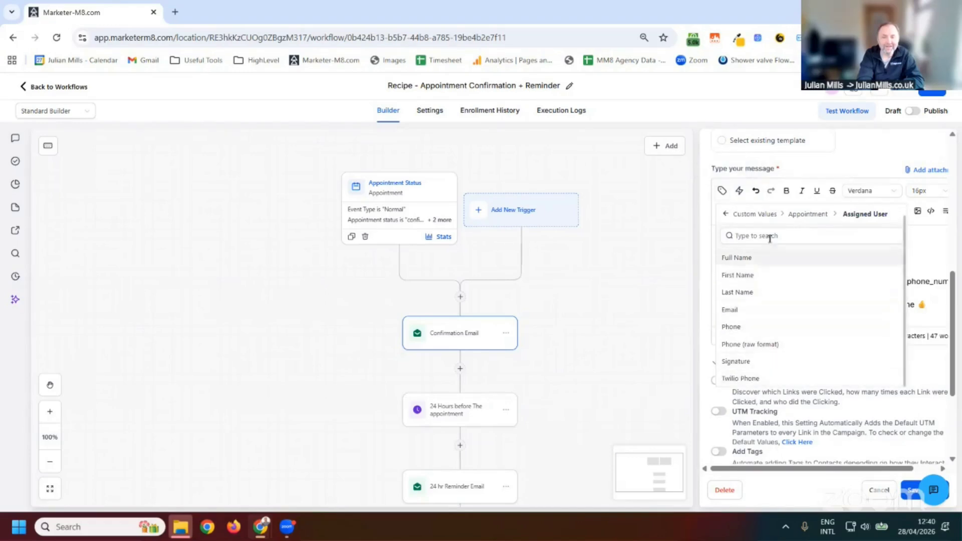
left_click(807, 214)
scroll(751, 361, "down", 3)
scroll(764, 364, "down", 1)
left_click(751, 378)
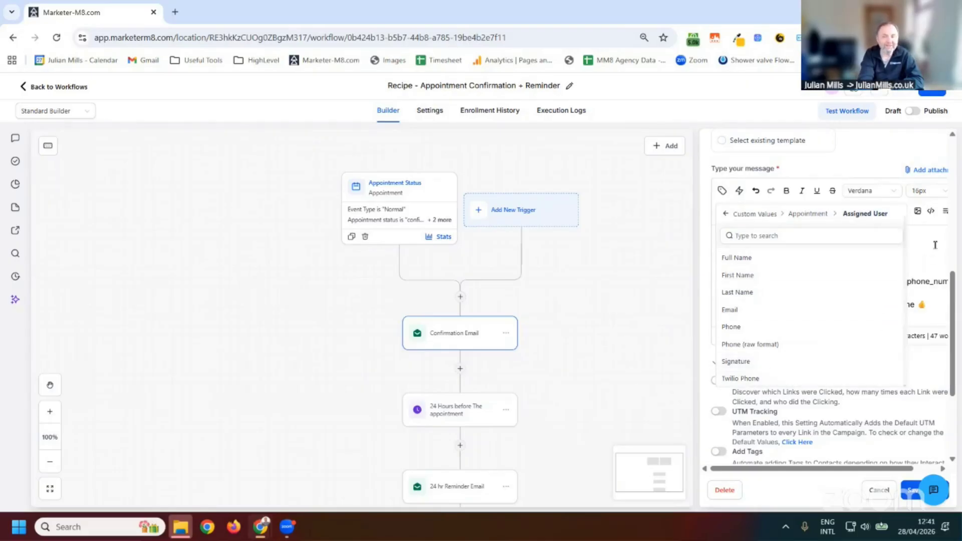
left_click(900, 284)
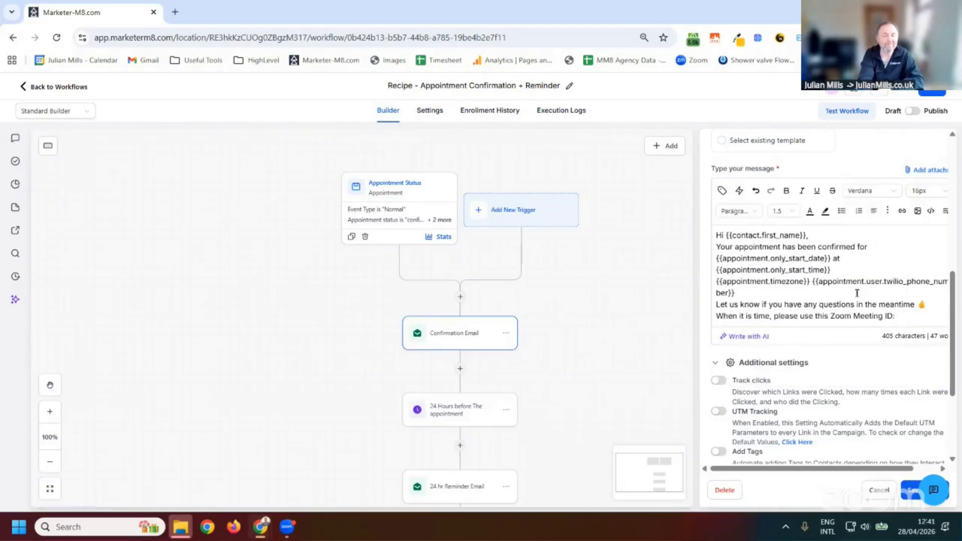
scroll(854, 286, "down", 2)
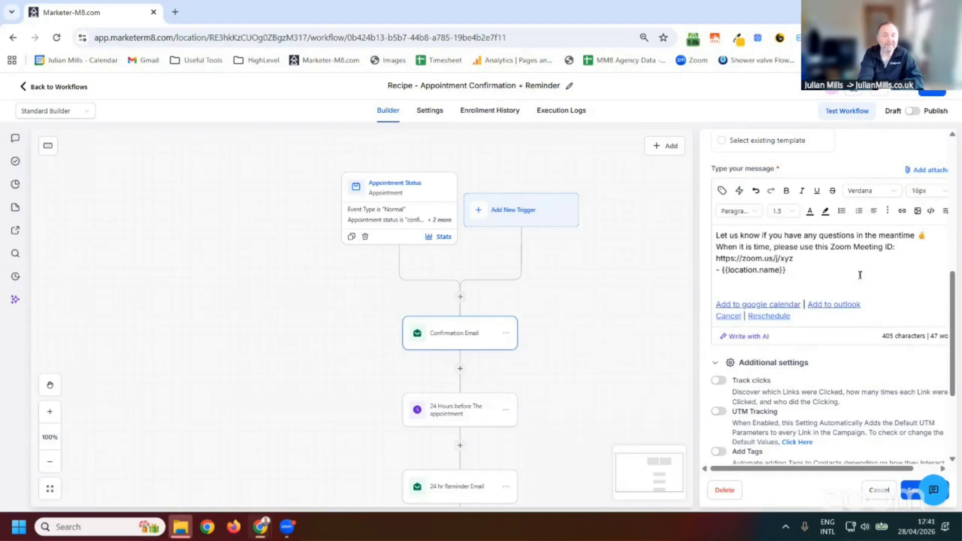
Step: Inspect the URL behind the Reschedule link at the end of the confirmation email message, then close the link settings
left_click(931, 296)
left_click(913, 306)
left_click(882, 318)
left_click(882, 318)
left_click(884, 319)
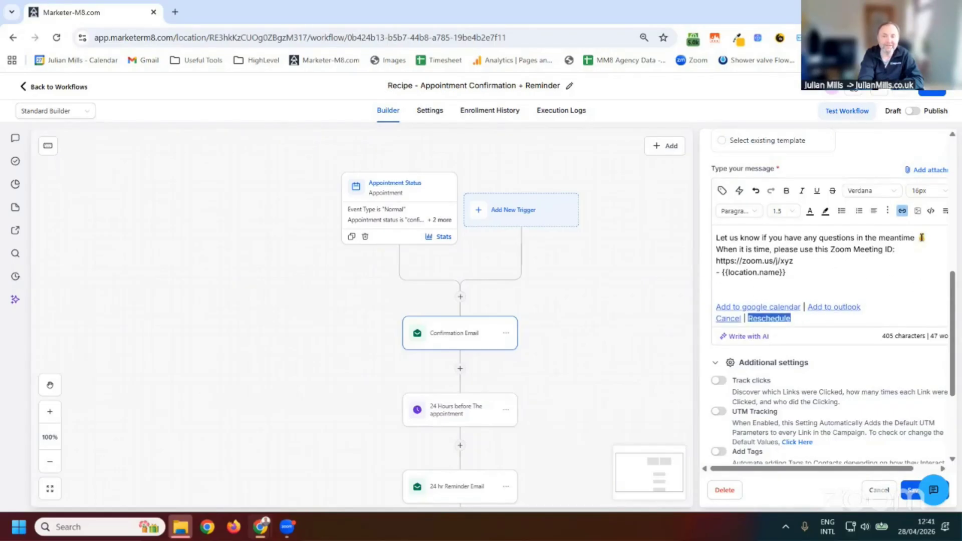
left_click(901, 212)
left_click_drag(475, 257, 359, 264)
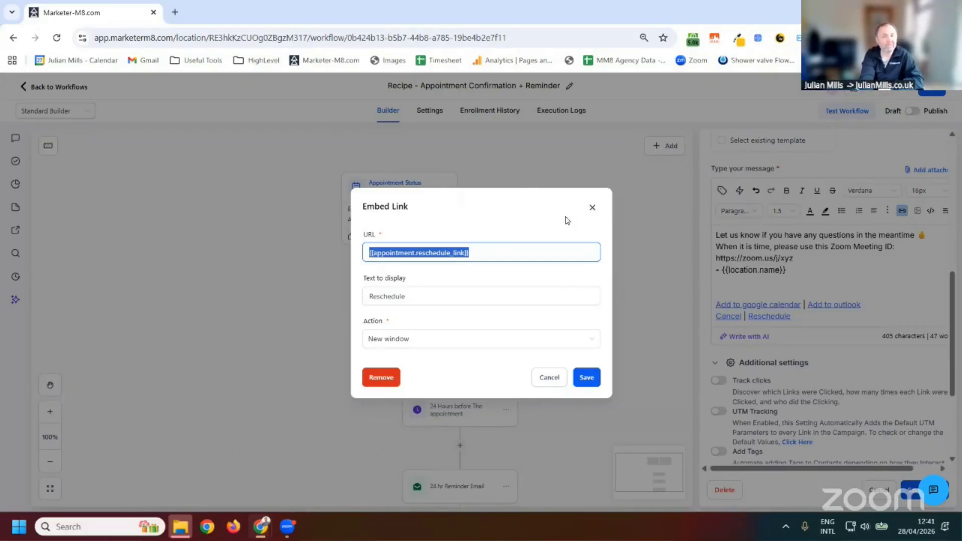
left_click(592, 207)
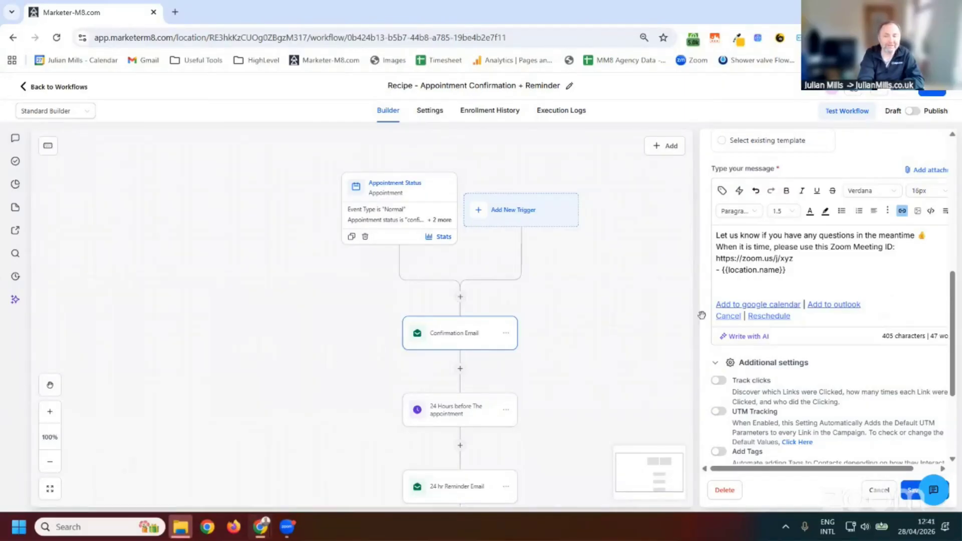
Step: Delete the Zoom link and the location name line following "Zoom Meeting ID:" in the confirmation email message
left_click_drag(784, 304, 778, 315)
left_click(890, 269)
left_click_drag(881, 263, 788, 266)
left_click(809, 282)
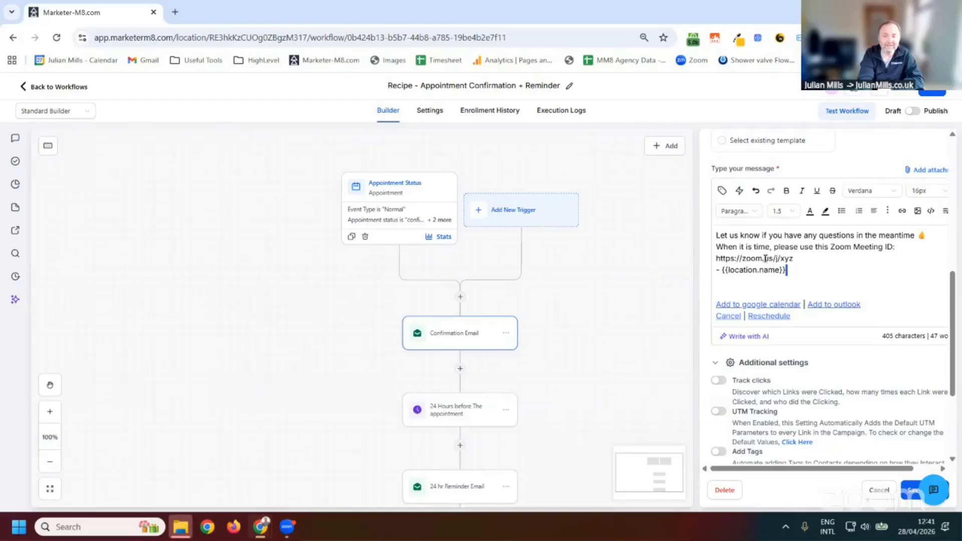
key("ctrl+z")
left_click(835, 270)
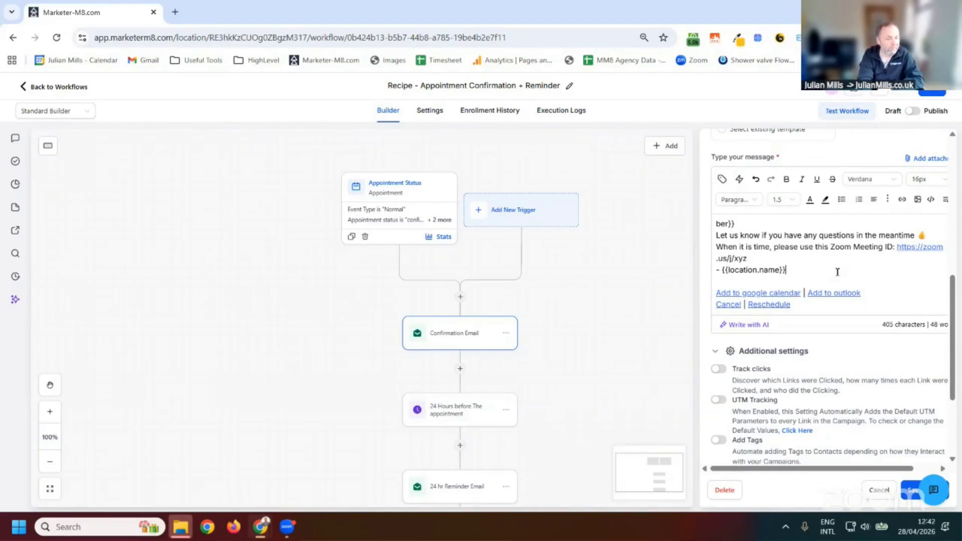
key("BackSpace")
key("BackSpace")
key("BackSpace")
key("BackSpace")
key("BackSpace")
key("BackSpace")
key("BackSpace")
key("BackSpace")
key("BackSpace")
key("BackSpace")
key("BackSpace")
key("BackSpace")
key("BackSpace")
key("BackSpace")
key("BackSpace")
key("BackSpace")
key("BackSpace")
key("BackSpace")
key("BackSpace")
key("BackSpace")
key("BackSpace")
key("BackSpace")
key("BackSpace")
key("BackSpace")
key("BackSpace")
key("BackSpace")
key("BackSpace")
key("BackSpace")
key("BackSpace")
key("BackSpace")
key("BackSpace")
key("BackSpace")
key("BackSpace")
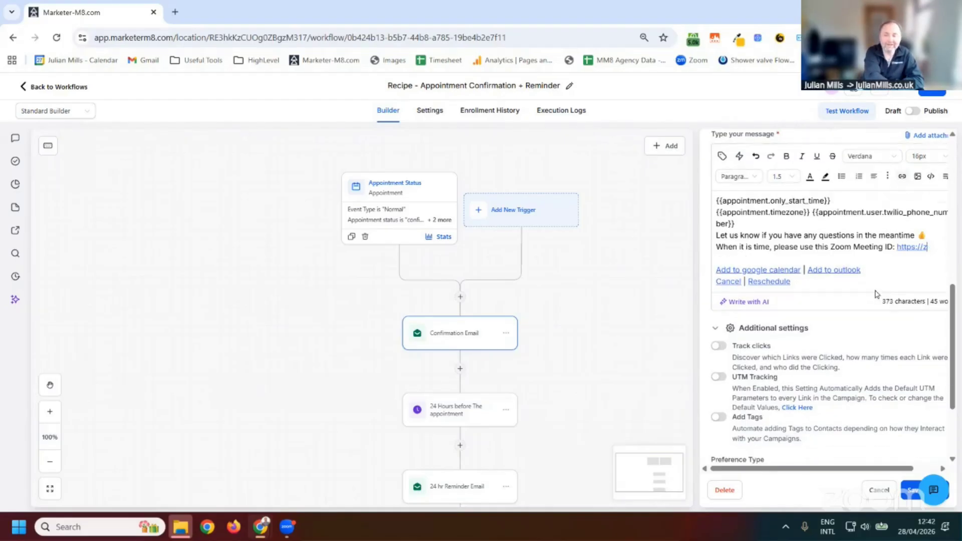
type(":")
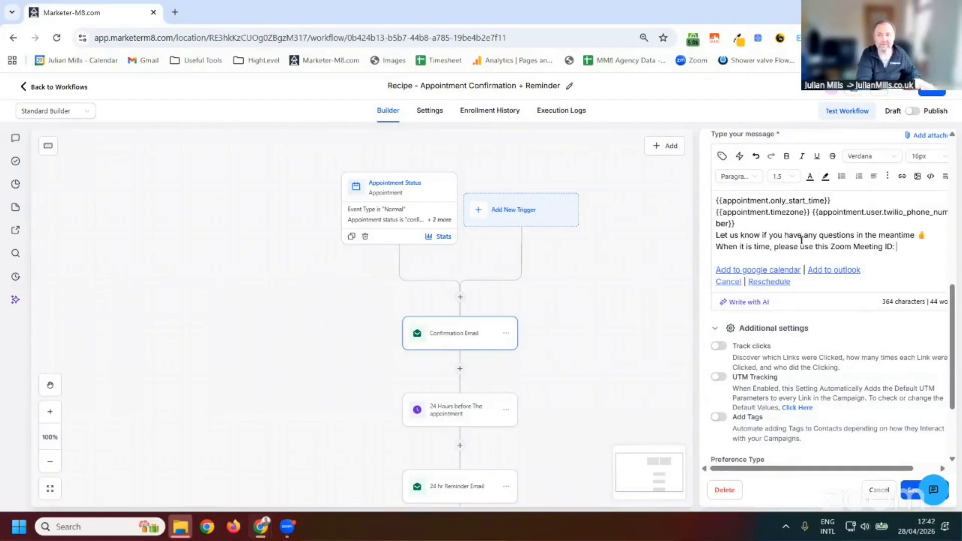
Step: Insert the appointment's Meeting Location custom value after "Zoom Meeting ID:" in the confirmation email message
left_click(721, 157)
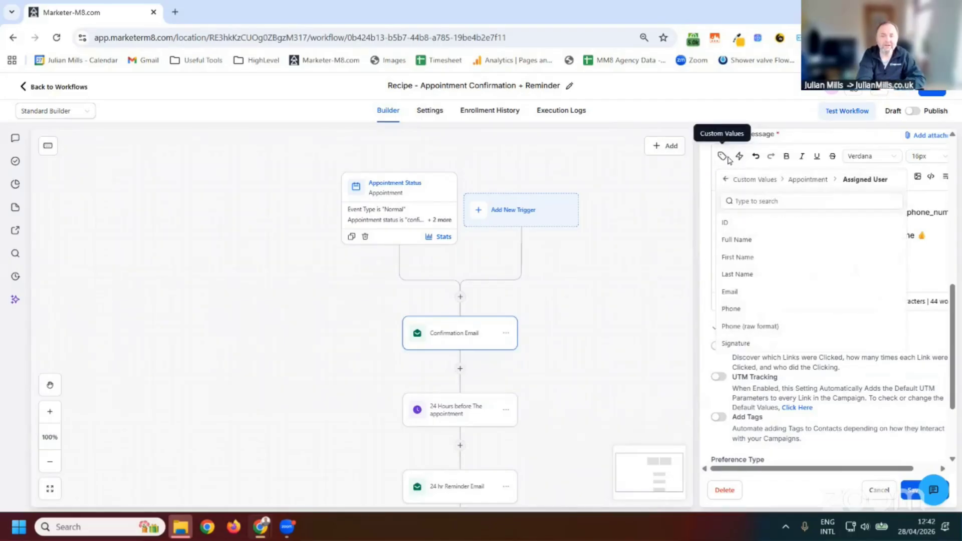
left_click(803, 180)
scroll(767, 297, "down", 5)
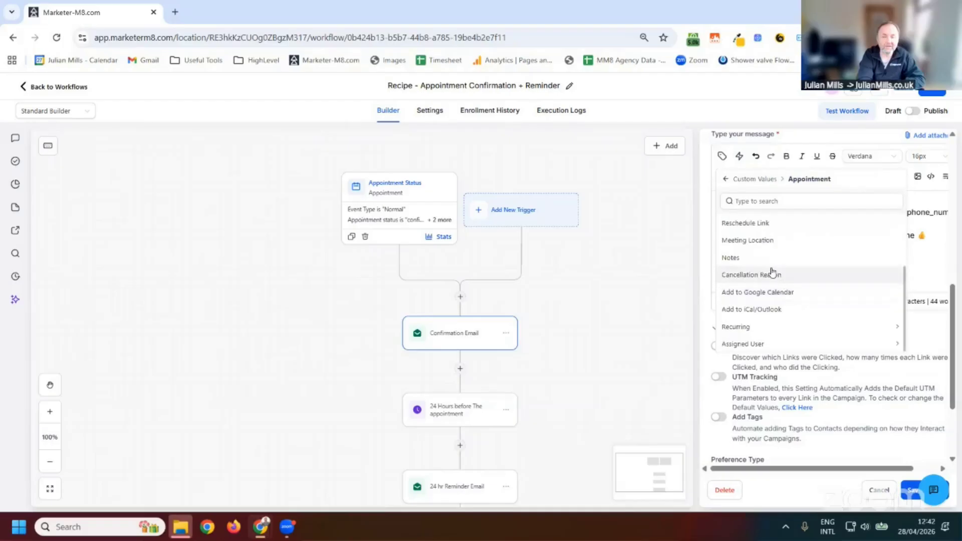
left_click(755, 241)
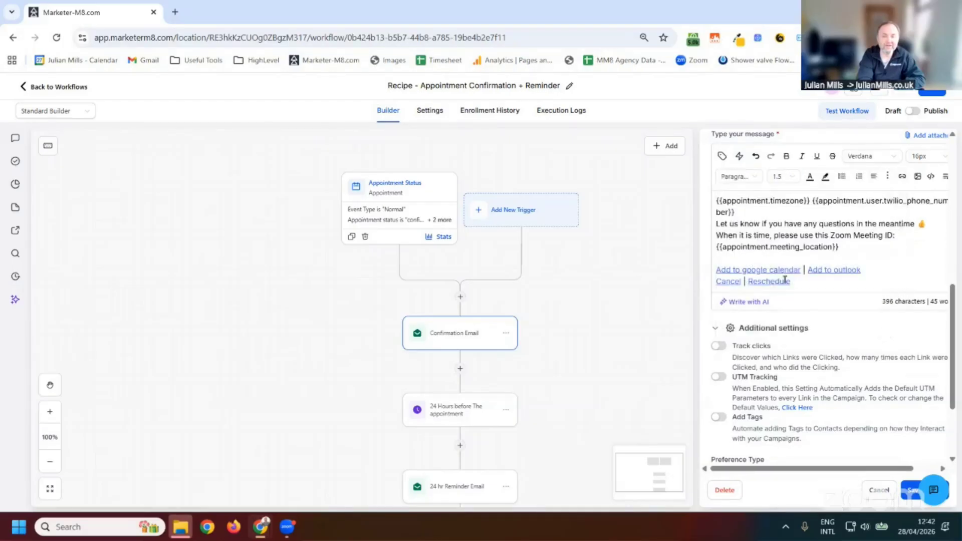
left_click_drag(832, 247, 759, 249)
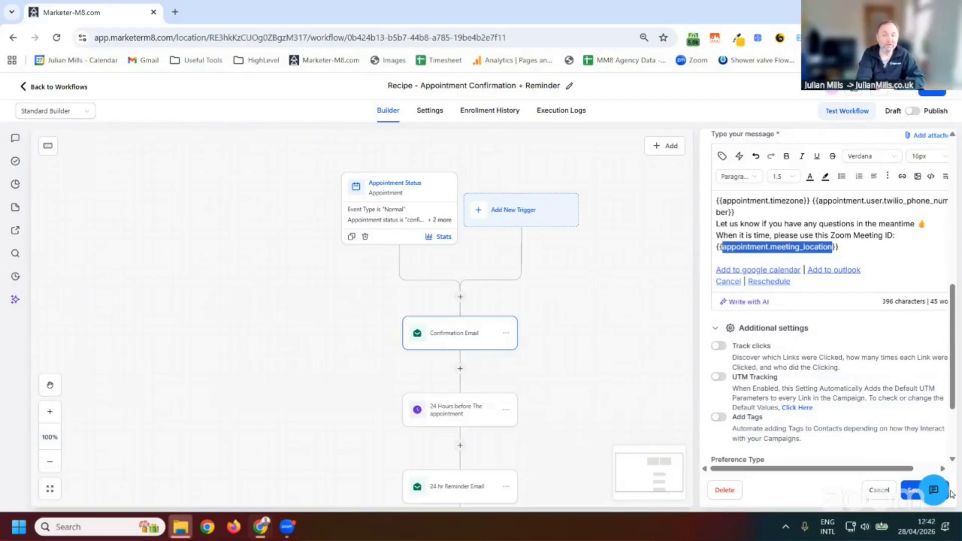
Step: Decline discarding the unsaved confirmation email changes and save the workflow
left_click(873, 492)
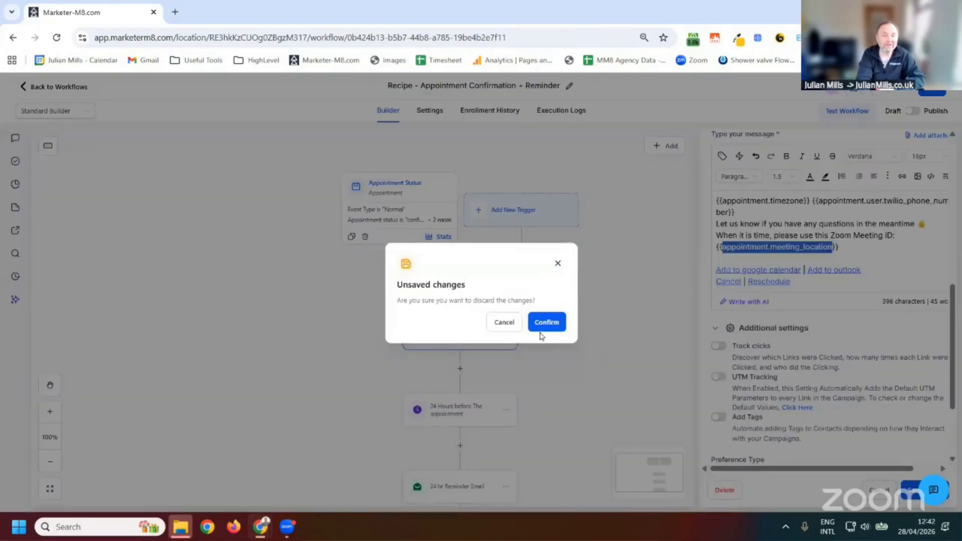
left_click(506, 322)
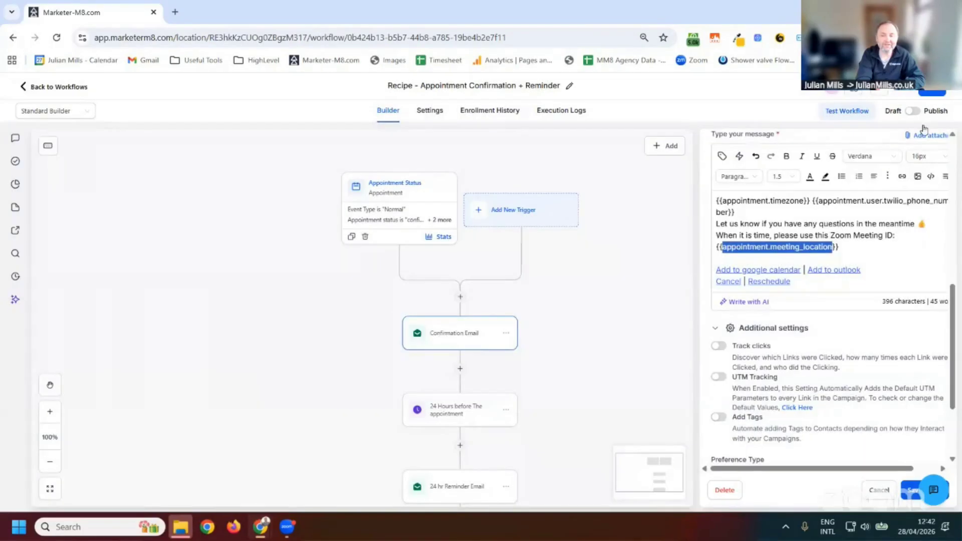
left_click(928, 93)
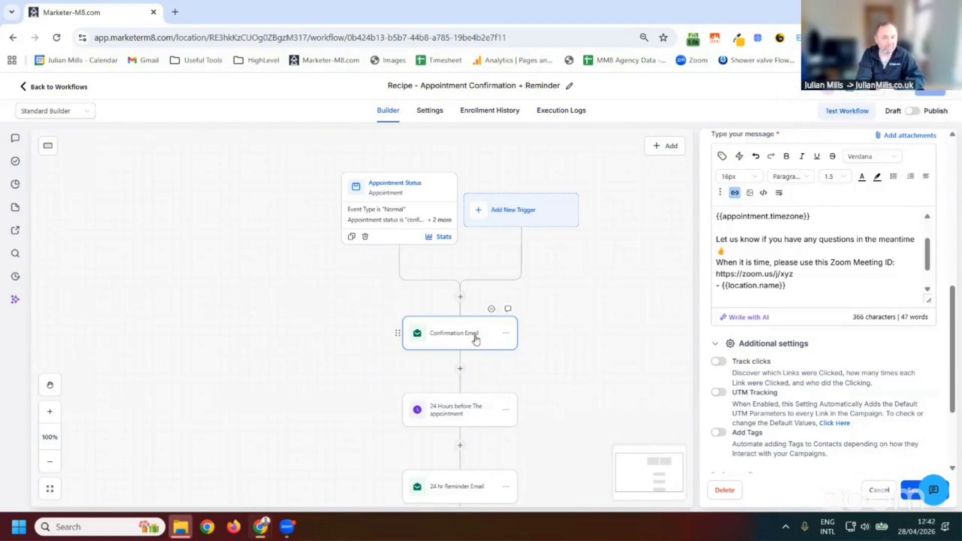
Step: Try changing the "24 Hours before The appointment" wait to a Time Delay measured in days
left_click_drag(559, 333, 518, 219)
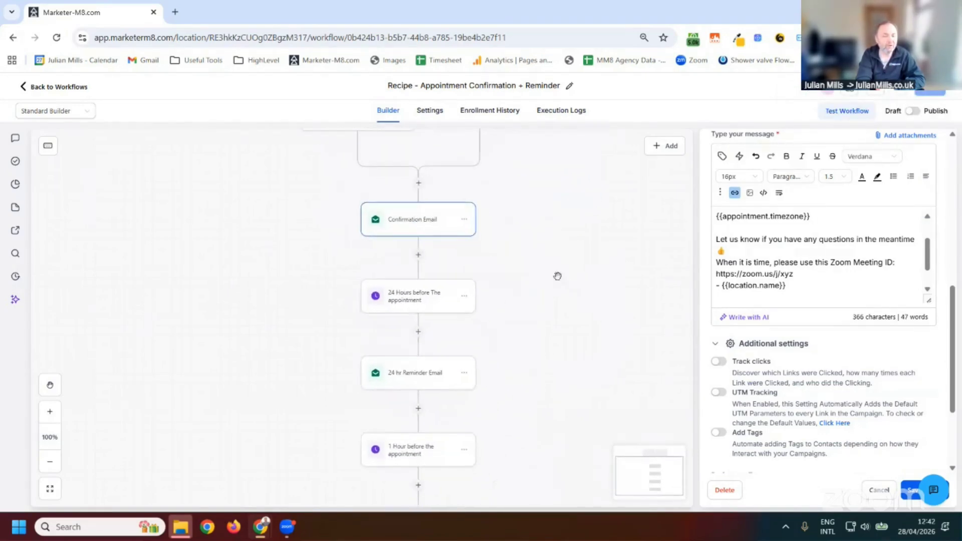
left_click(406, 302)
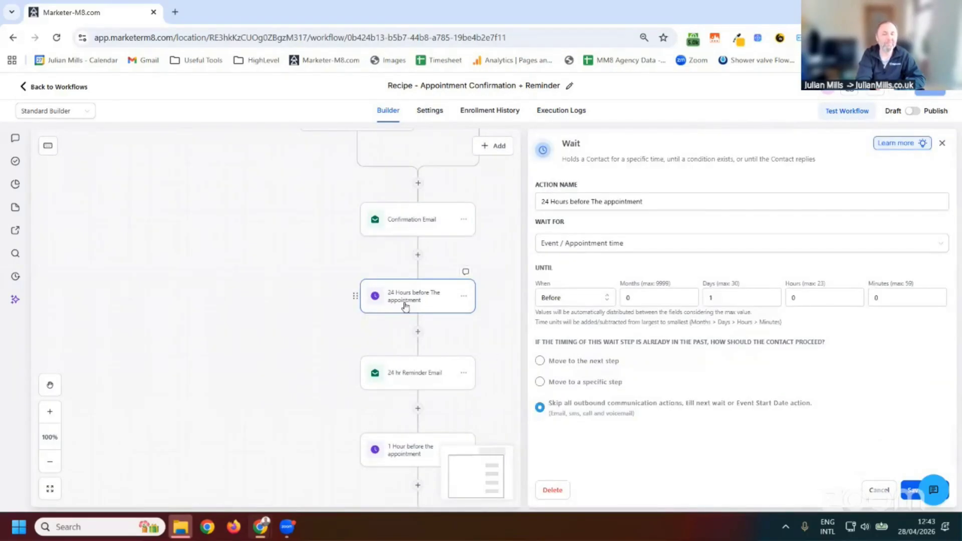
left_click(630, 247)
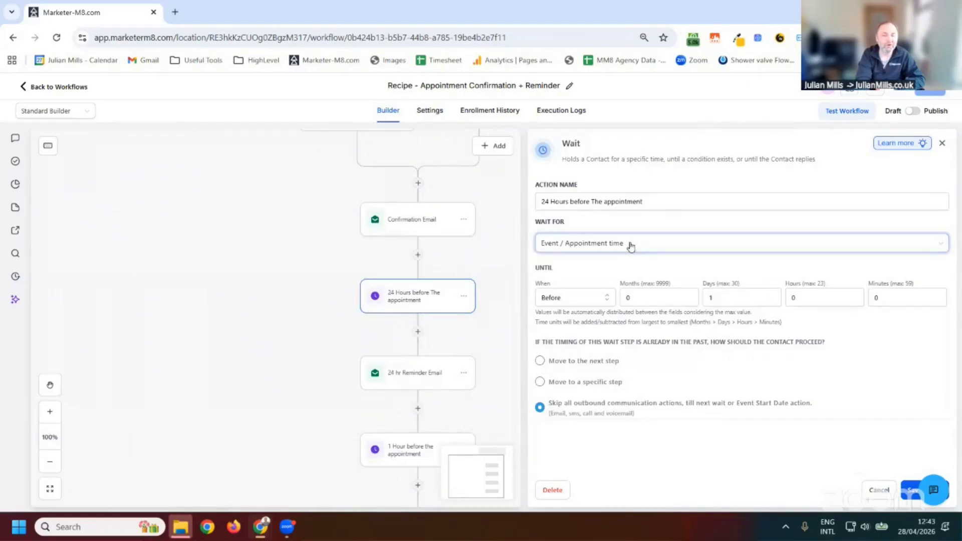
left_click(597, 288)
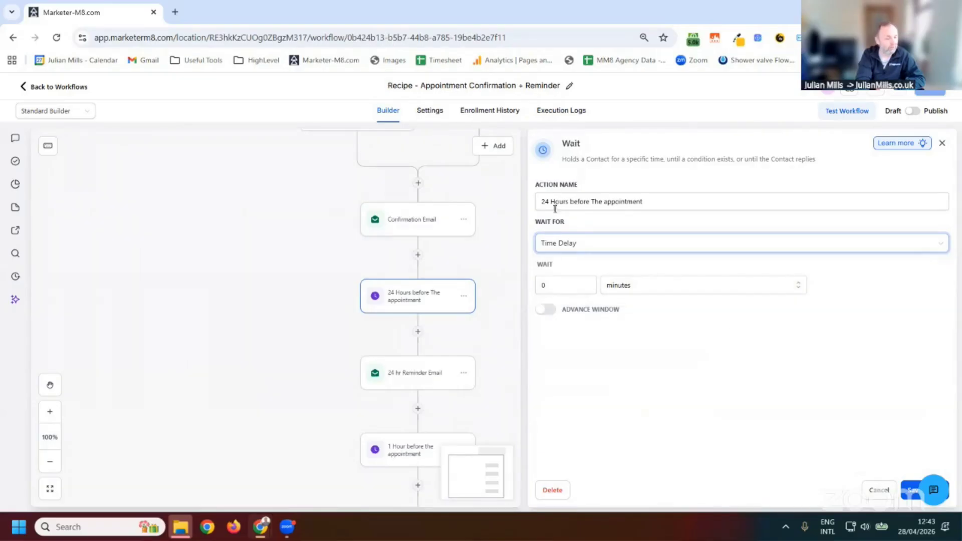
left_click(630, 292)
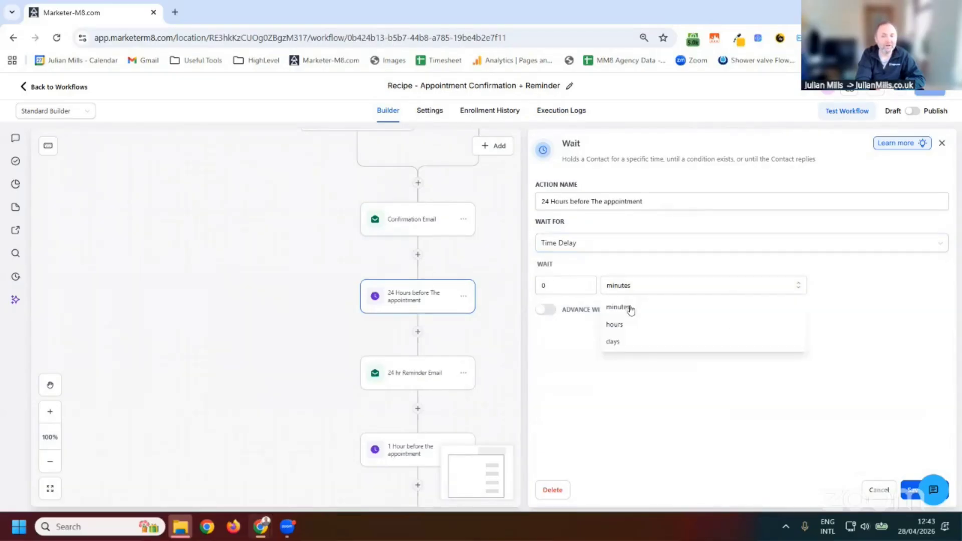
left_click(623, 341)
double_click(546, 286)
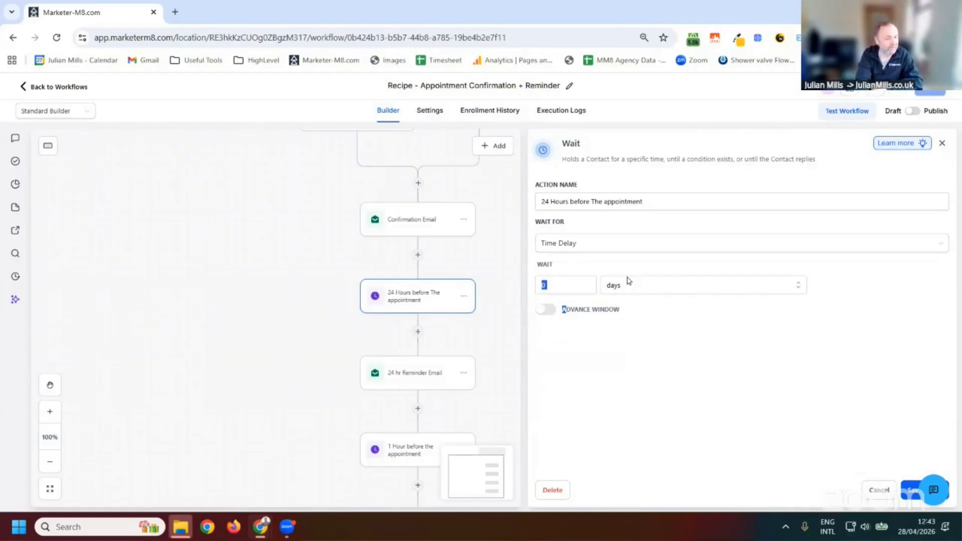
Step: Switch the wait type back to Event / Appointment time and close the wait action without saving
left_click(607, 245)
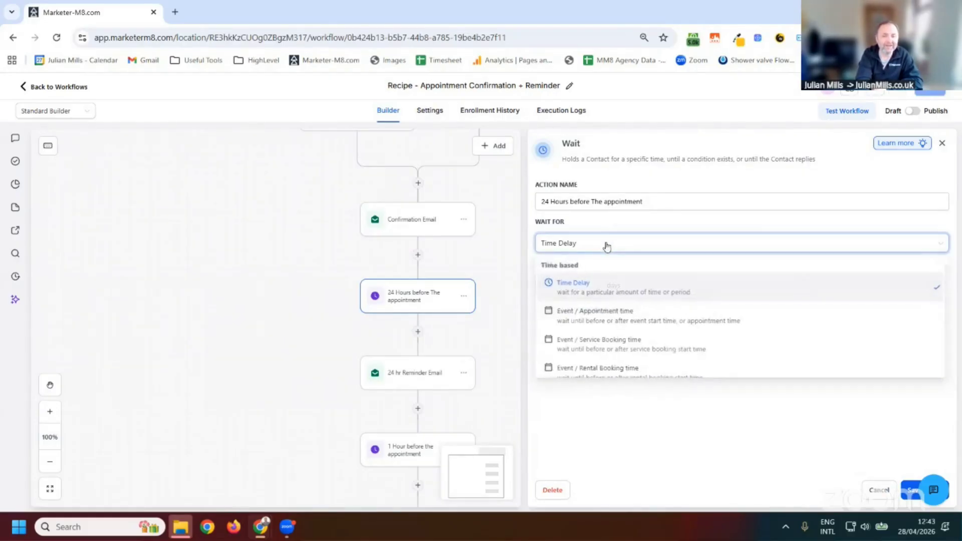
left_click(584, 324)
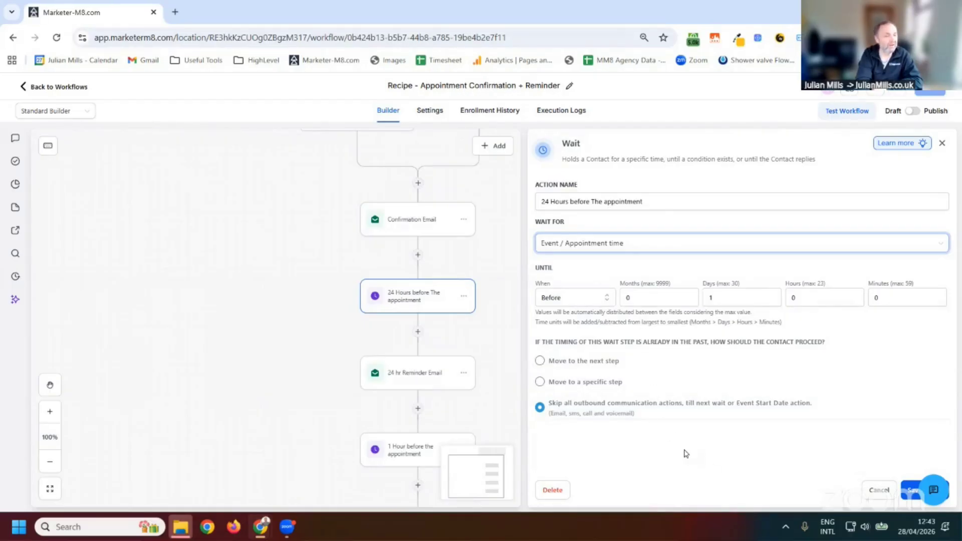
left_click(880, 492)
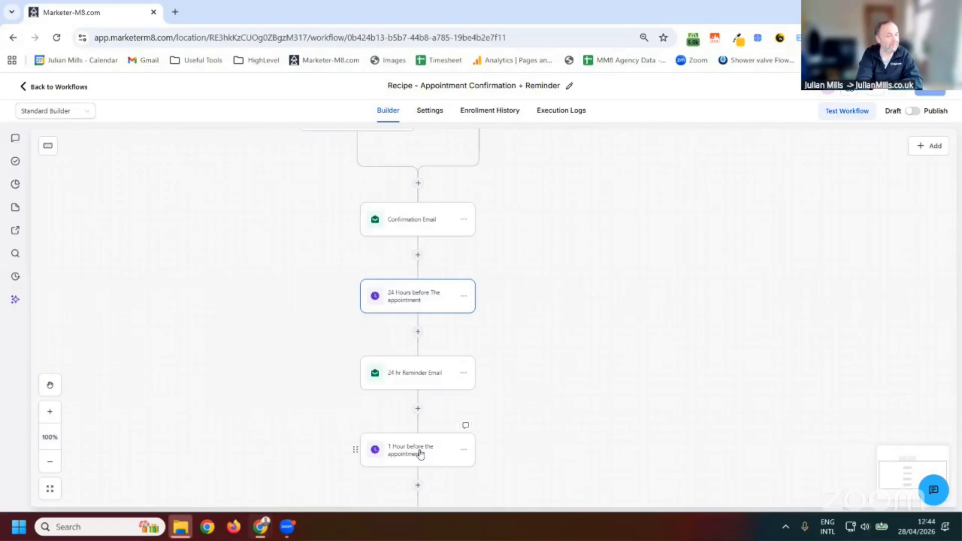
Step: Review the sender, subject and message of the 24 hr Reminder Email action and close it without changes
left_click(422, 377)
left_click(516, 358)
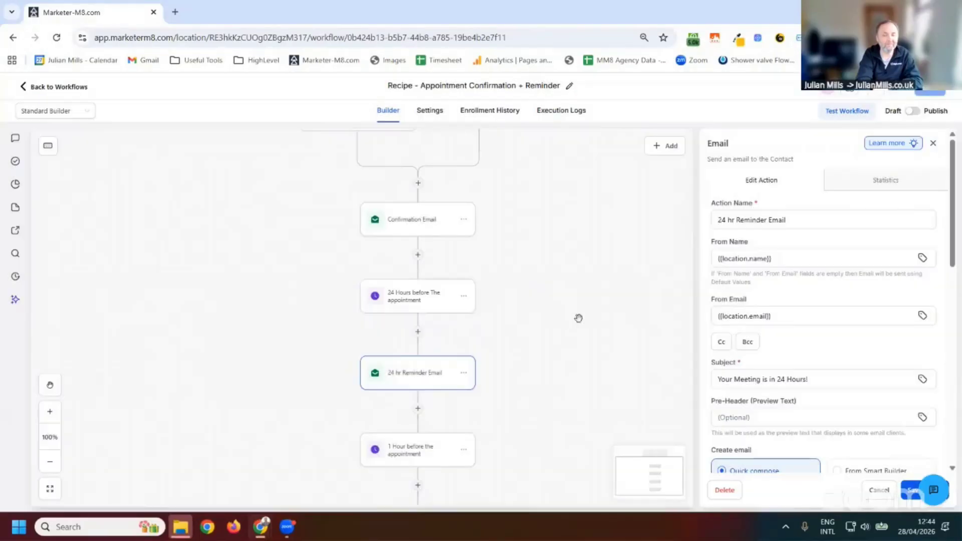
left_click(541, 325)
scroll(771, 286, "down", 5)
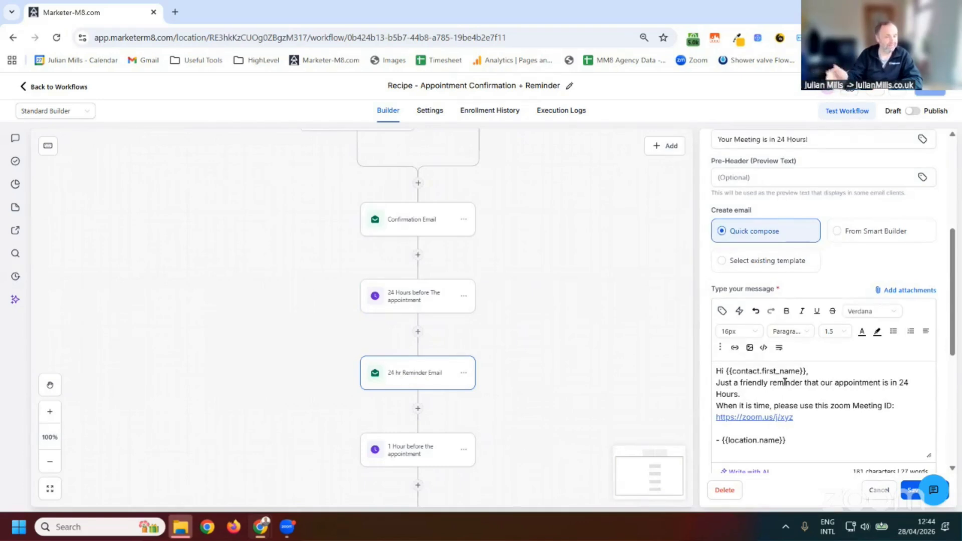
scroll(822, 400, "down", 5)
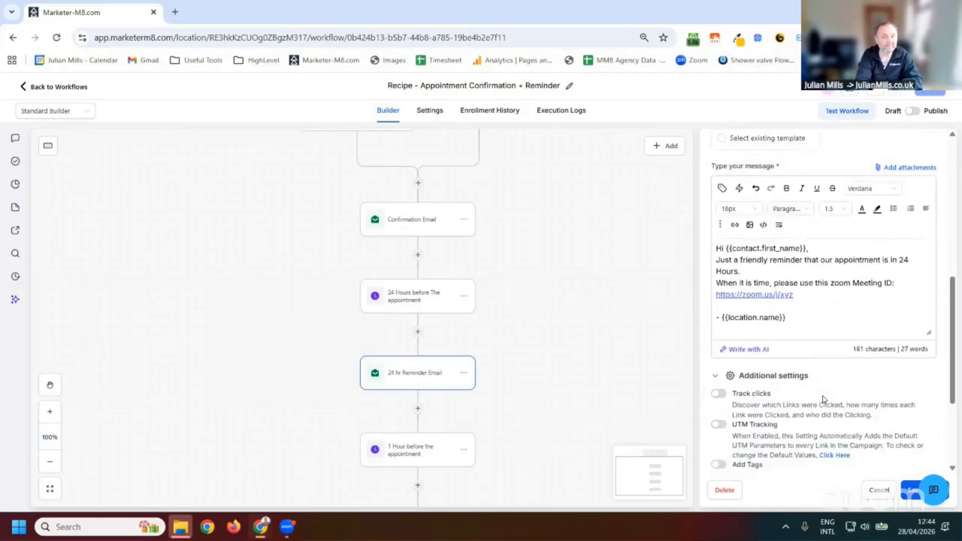
left_click(879, 490)
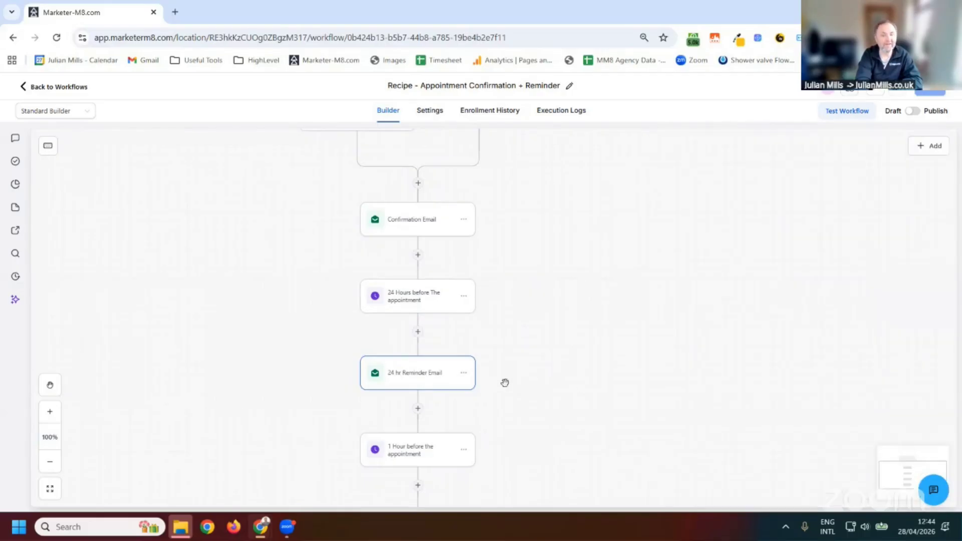
Step: Open the 1hr Reminder SMS action and delete the location name placeholder at the end of its message
scroll(521, 383, "down", 5)
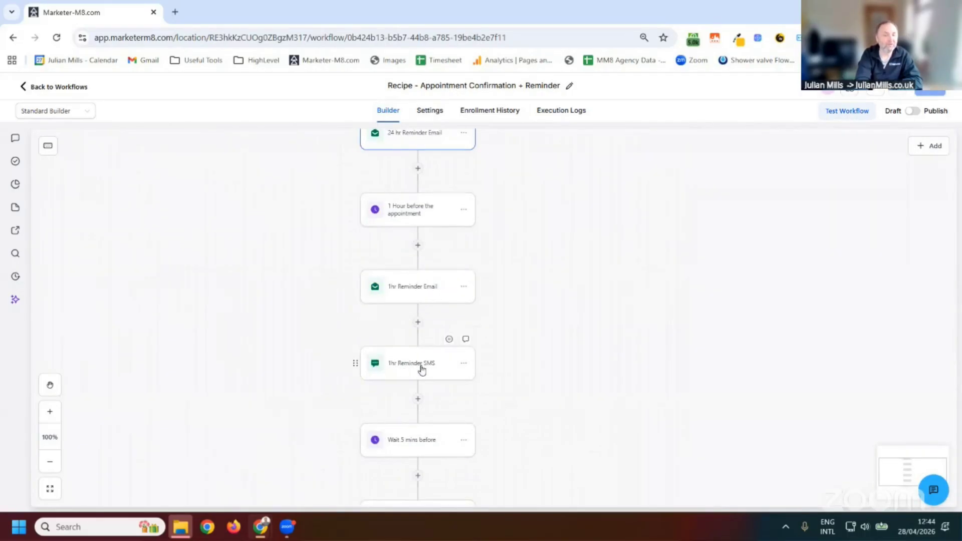
left_click(421, 369)
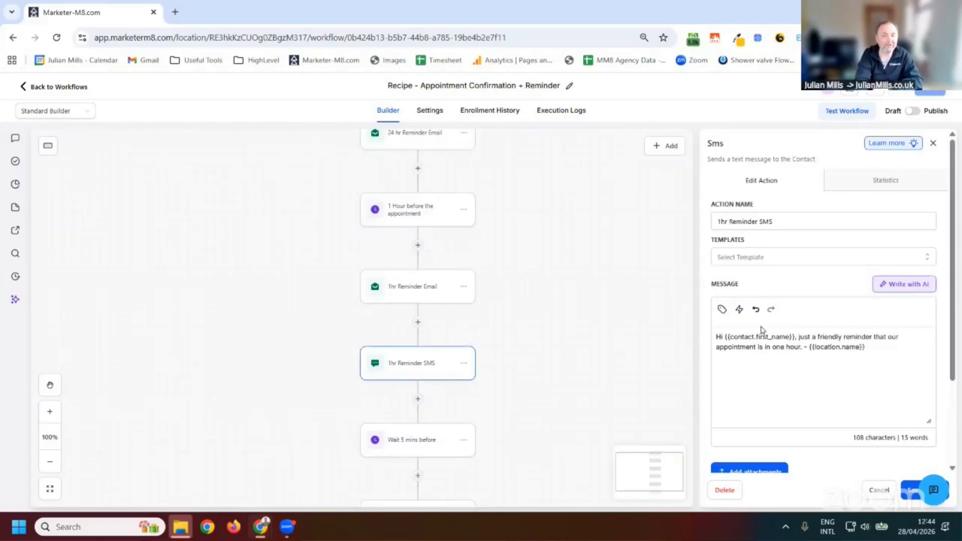
left_click_drag(879, 354, 718, 333)
left_click(765, 347)
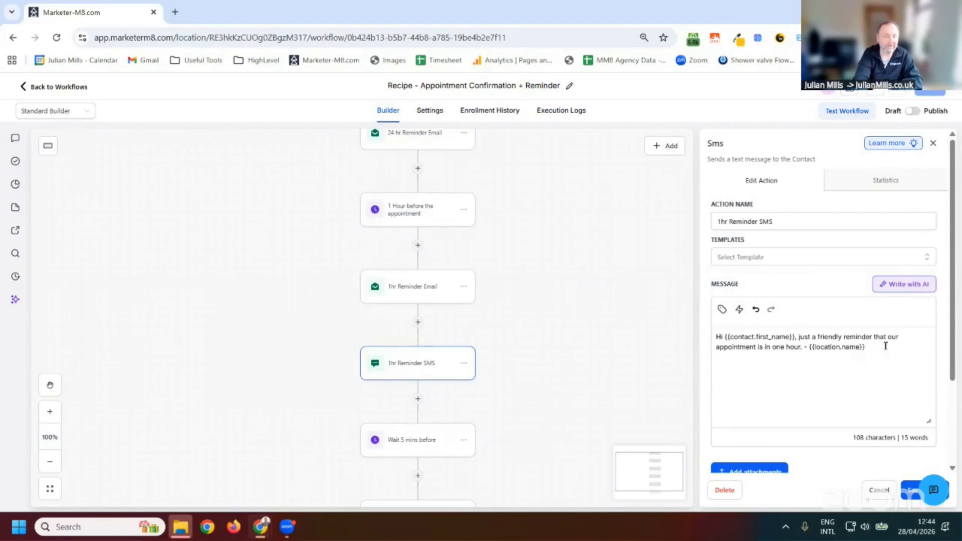
key("BackSpace")
key("BackSpace")
key("BackSpace")
key("BackSpace")
key("BackSpace")
key("BackSpace")
key("BackSpace")
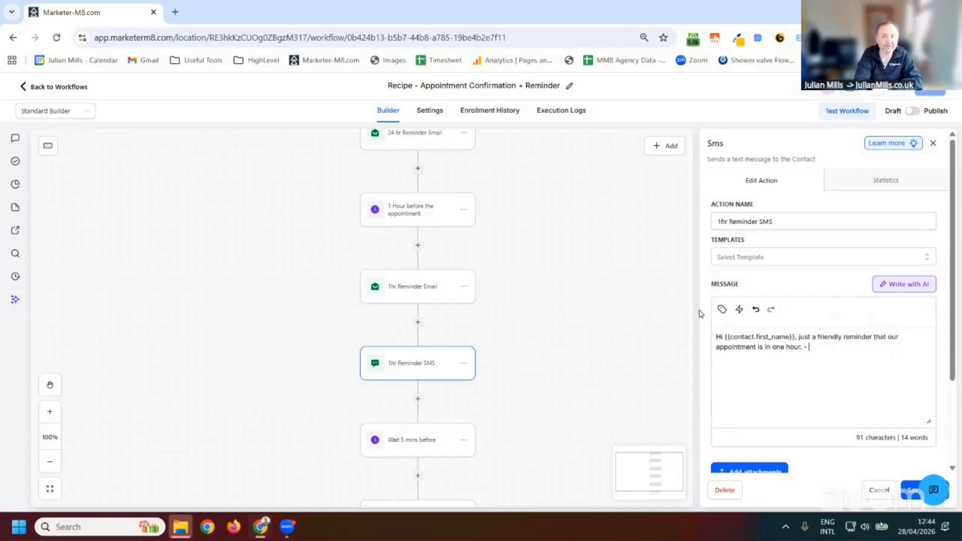
Step: Insert the appointment's Meeting Location custom value at the end of the 1hr Reminder SMS message
left_click(722, 309)
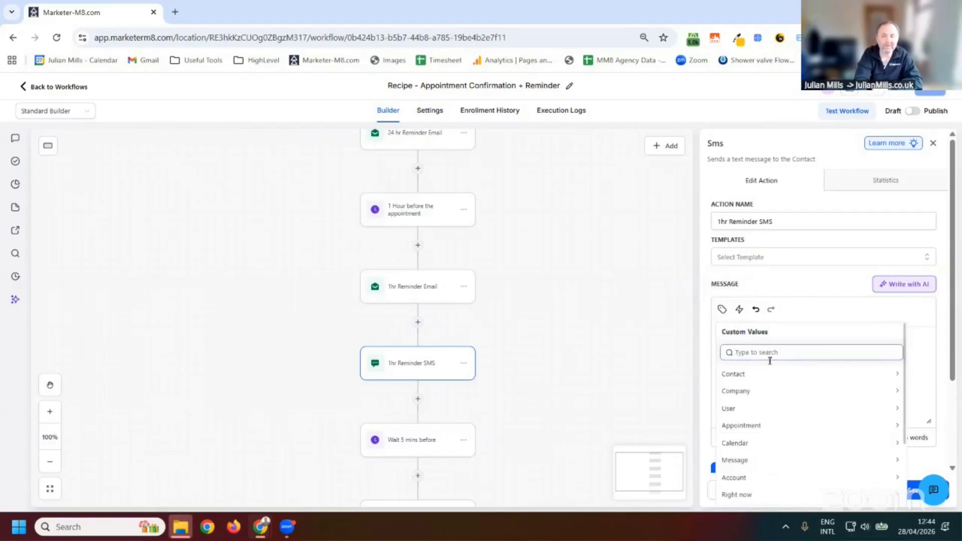
left_click(740, 425)
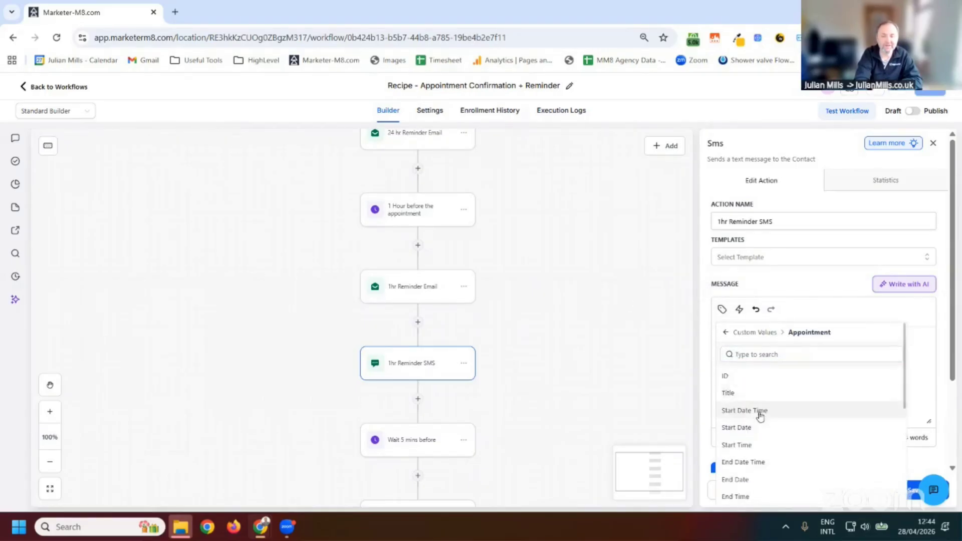
scroll(771, 420, "down", 2)
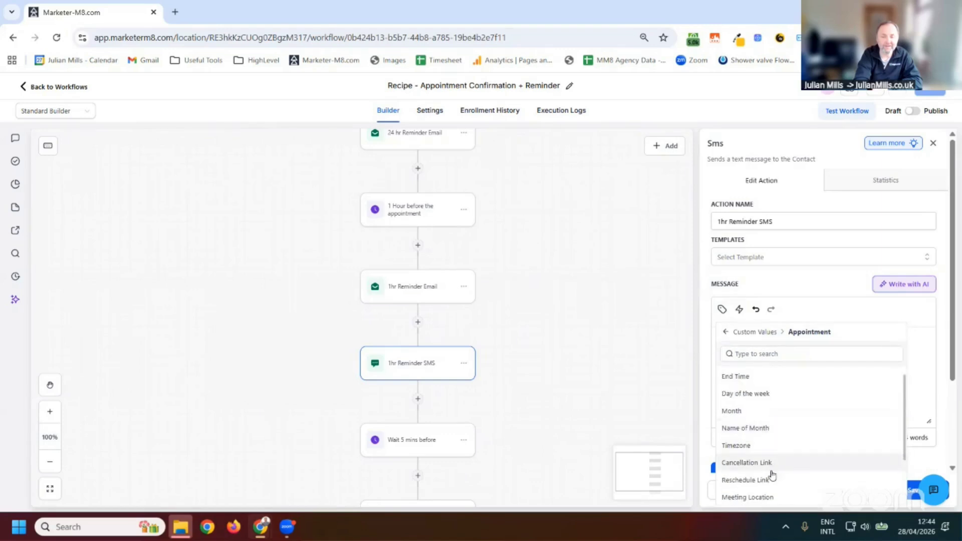
left_click(761, 497)
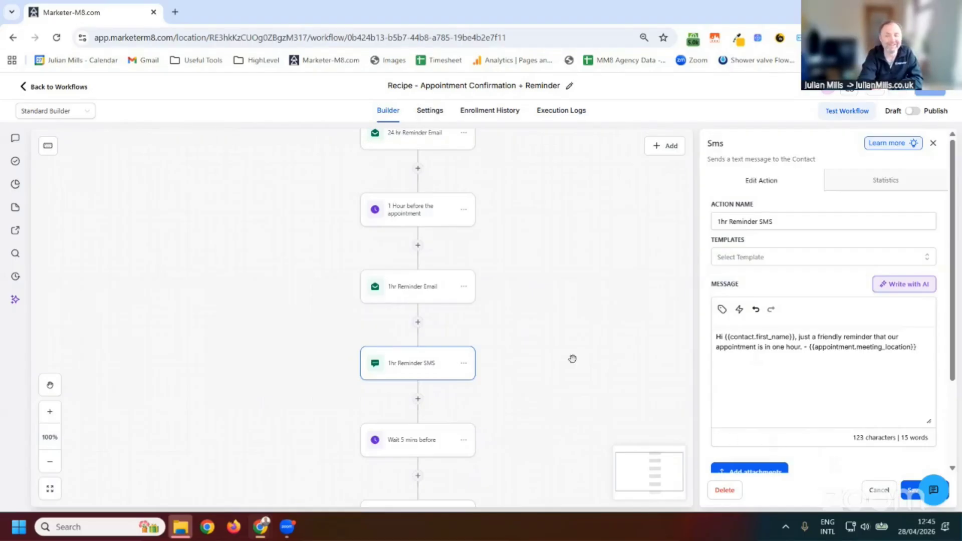
Step: Close the 1hr Reminder SMS action and discard its unsaved message changes
left_click(935, 143)
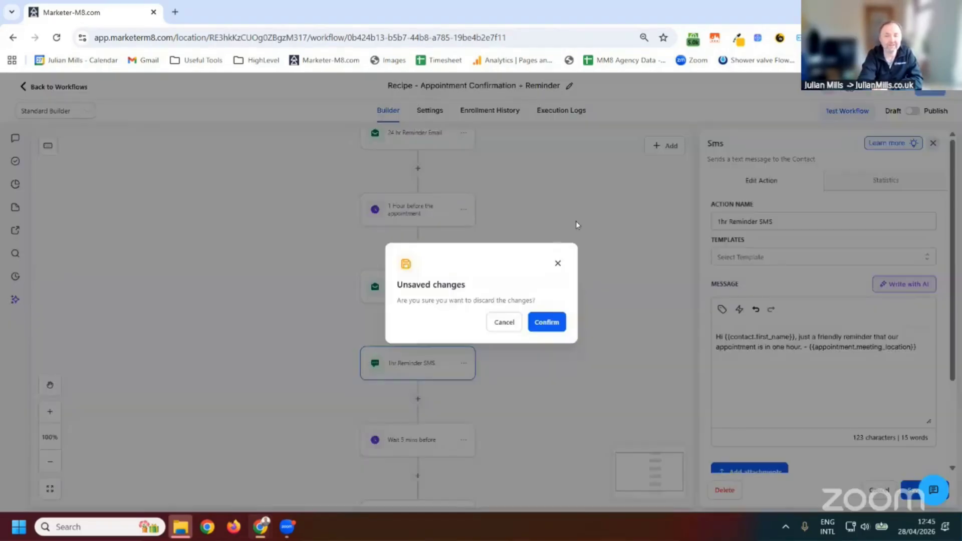
left_click(546, 321)
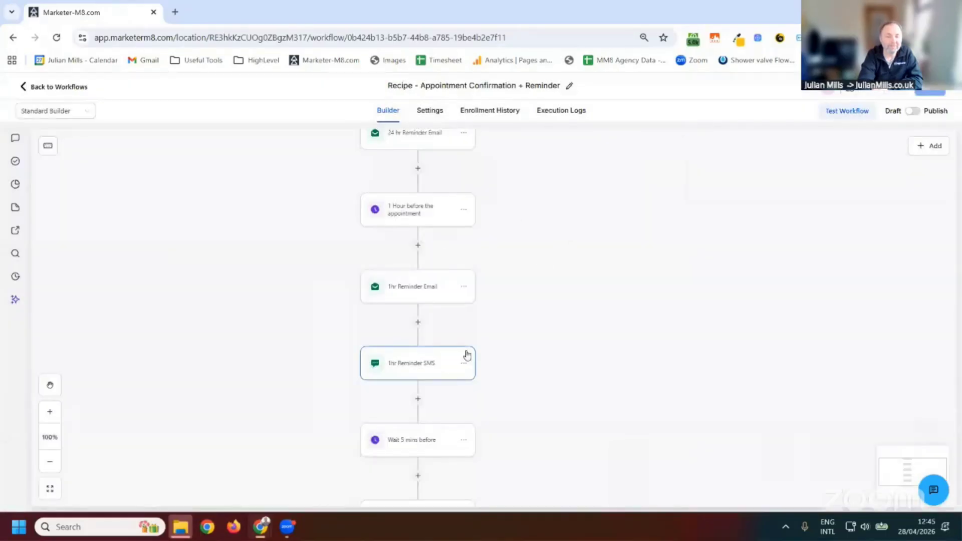
Step: Delete the Wait 5 mins before action together with all the actions below it
scroll(482, 396, "down", 1)
scroll(435, 449, "down", 1)
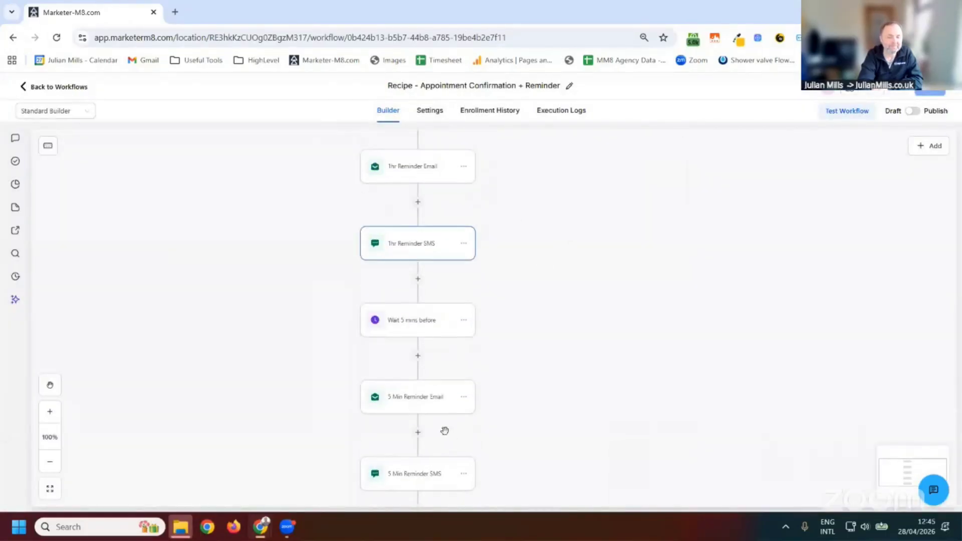
scroll(447, 444, "down", 2)
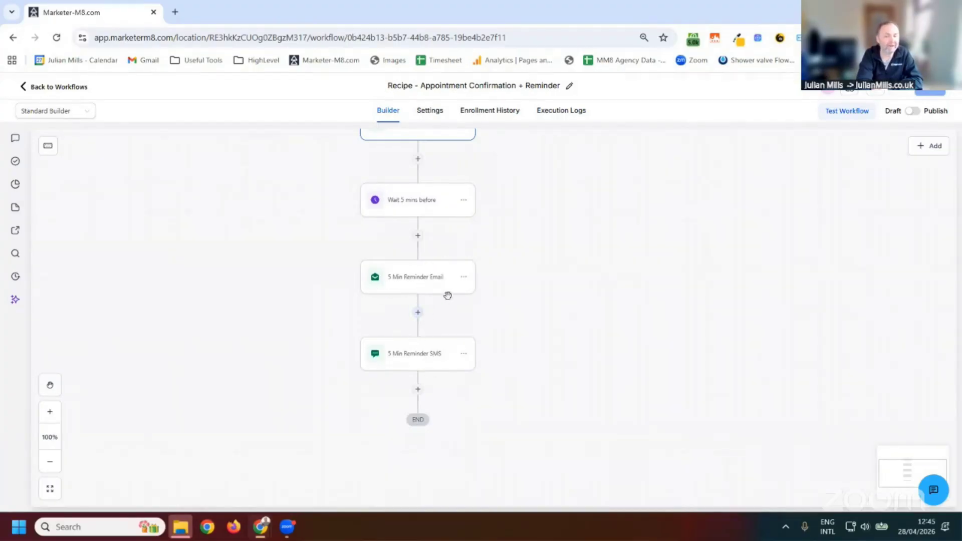
left_click(461, 201)
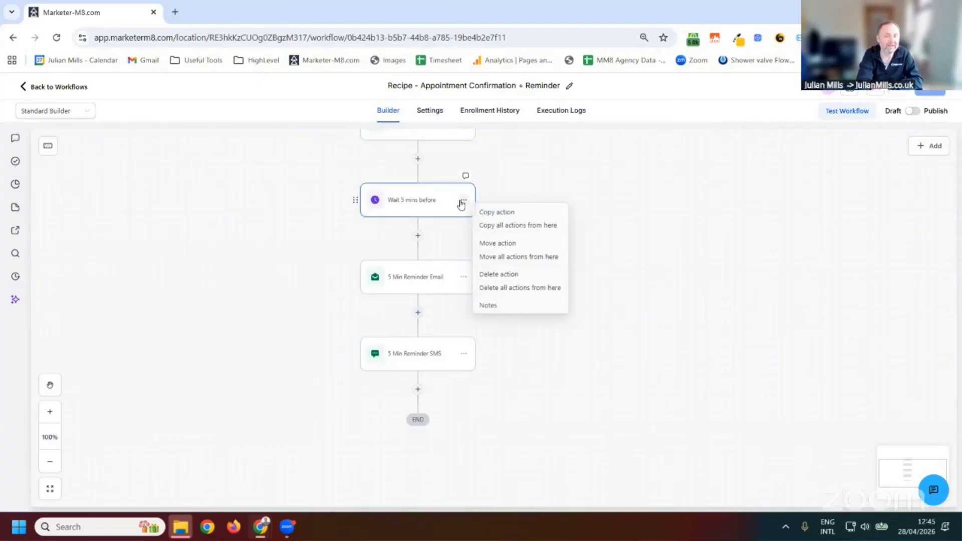
left_click(509, 288)
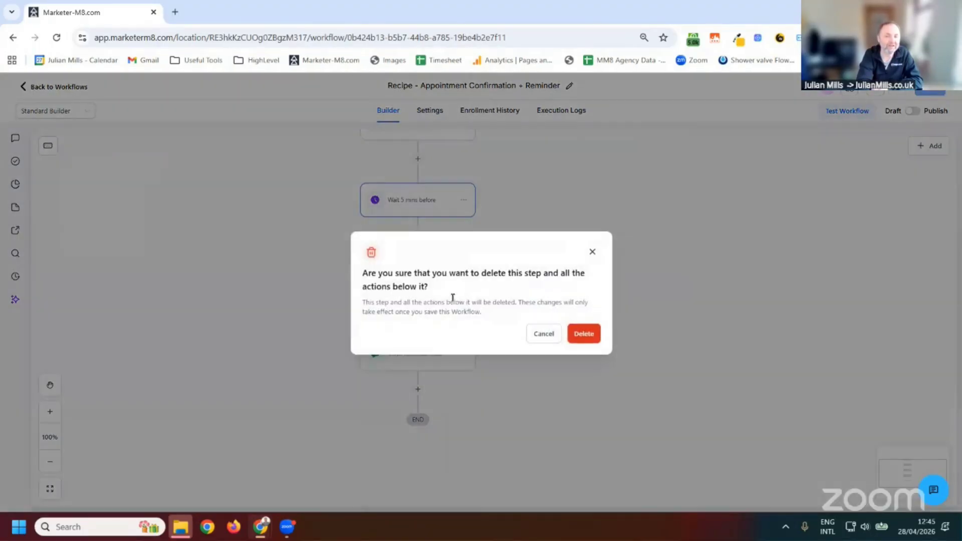
left_click(576, 334)
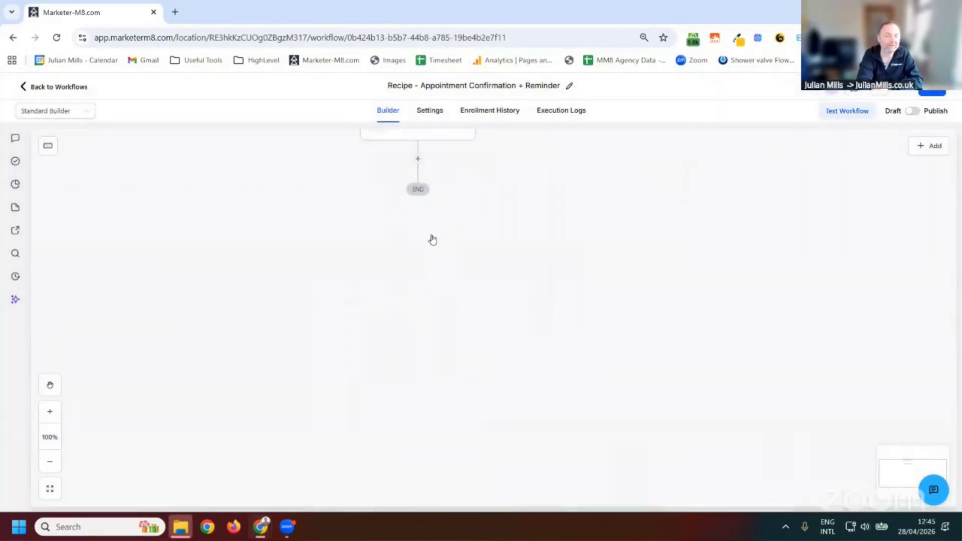
key("ctrl+z")
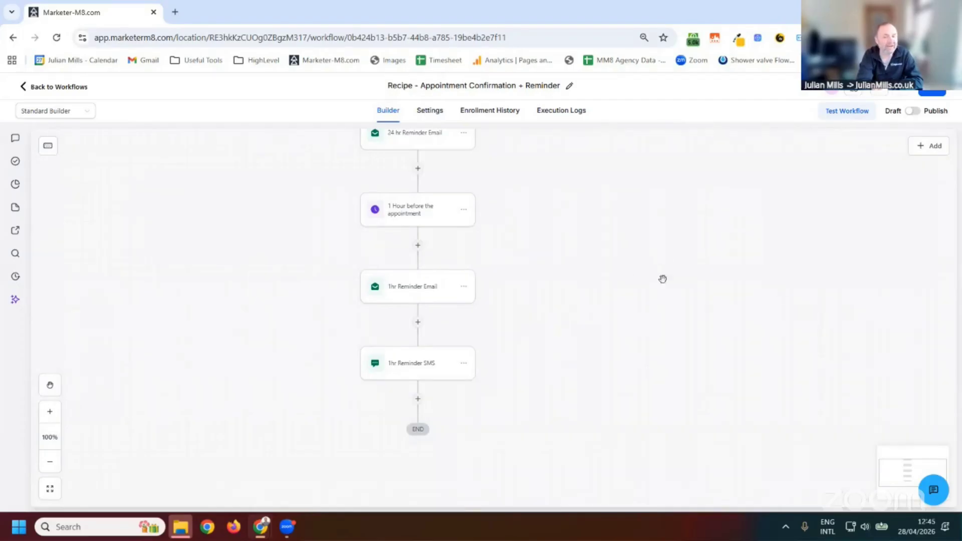
Step: Search the actions for "oppo", open a new Create Opportunity action above the Confirmation Email and close it without saving
scroll(658, 204, "up", 6)
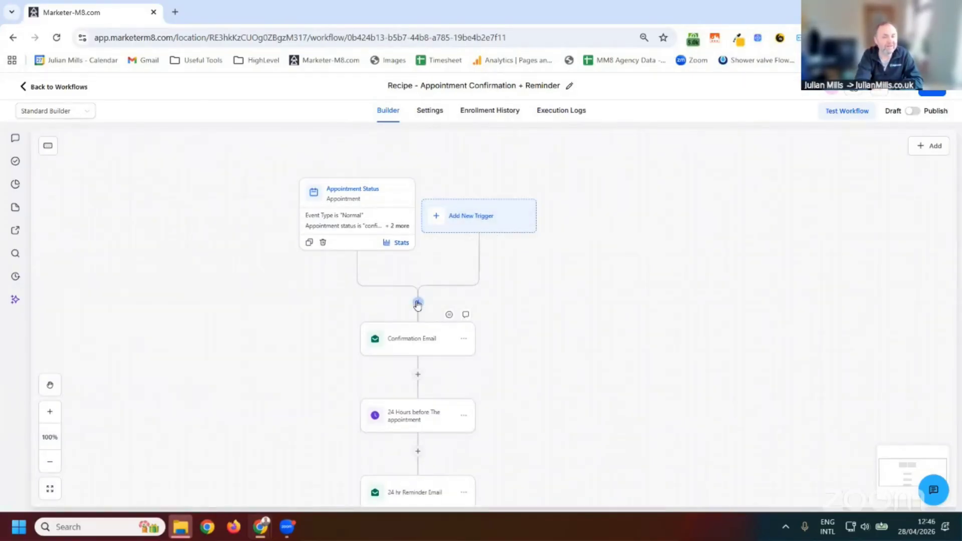
left_click(418, 304)
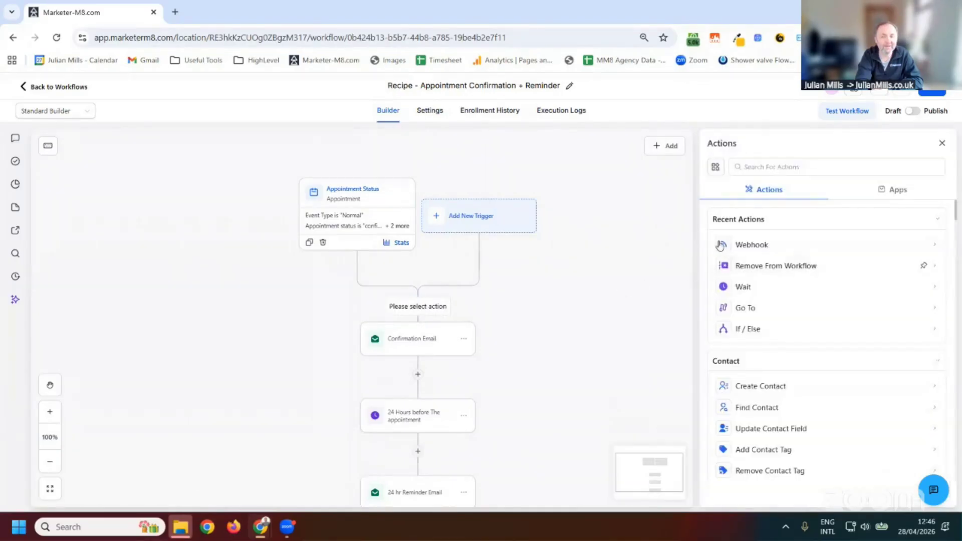
left_click(779, 165)
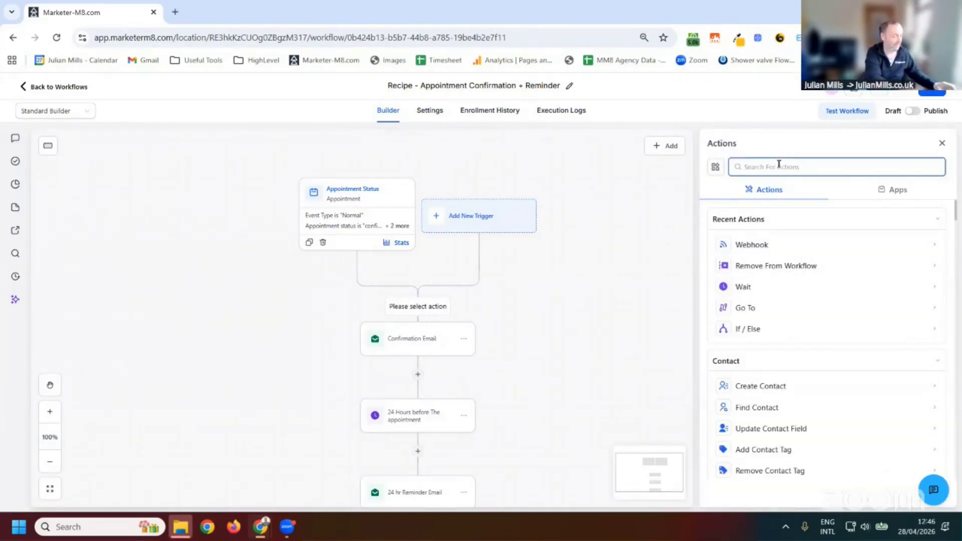
type("oppo")
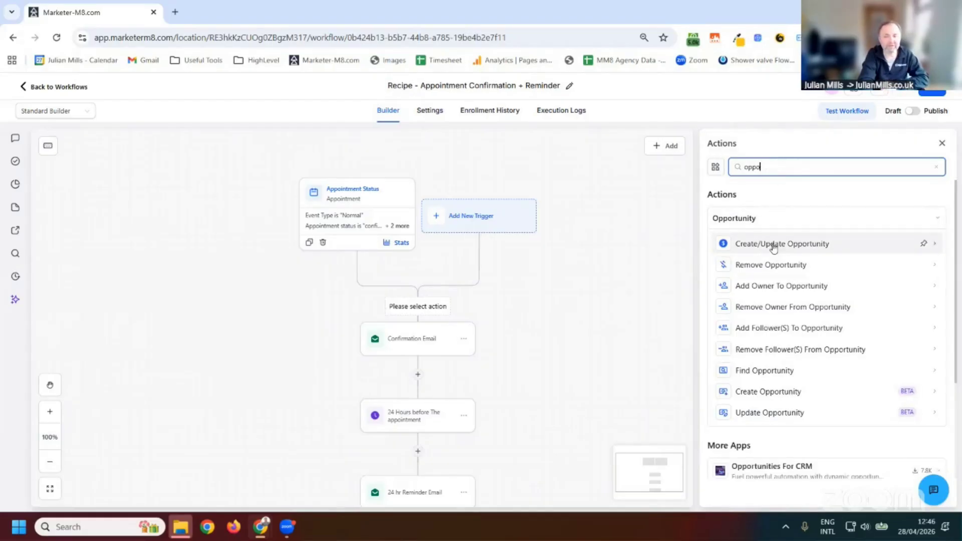
left_click(773, 394)
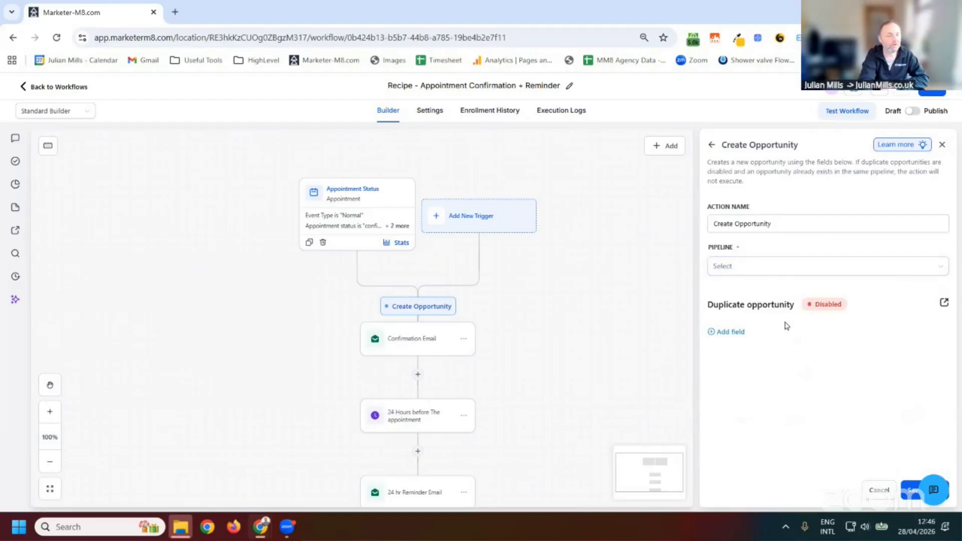
left_click(941, 145)
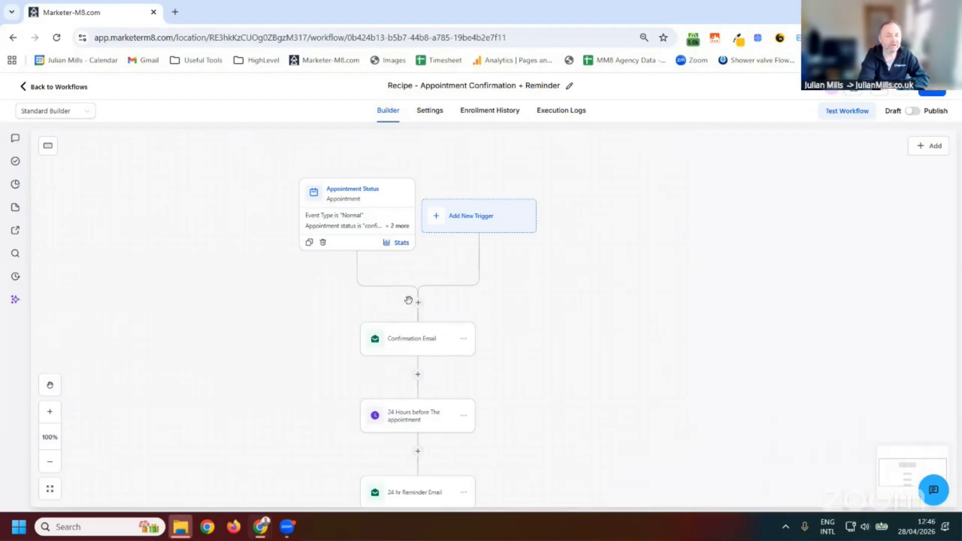
Step: Open a new Send Internal Notification action above the Confirmation Email, look at the notification types and close it without saving
left_click(416, 303)
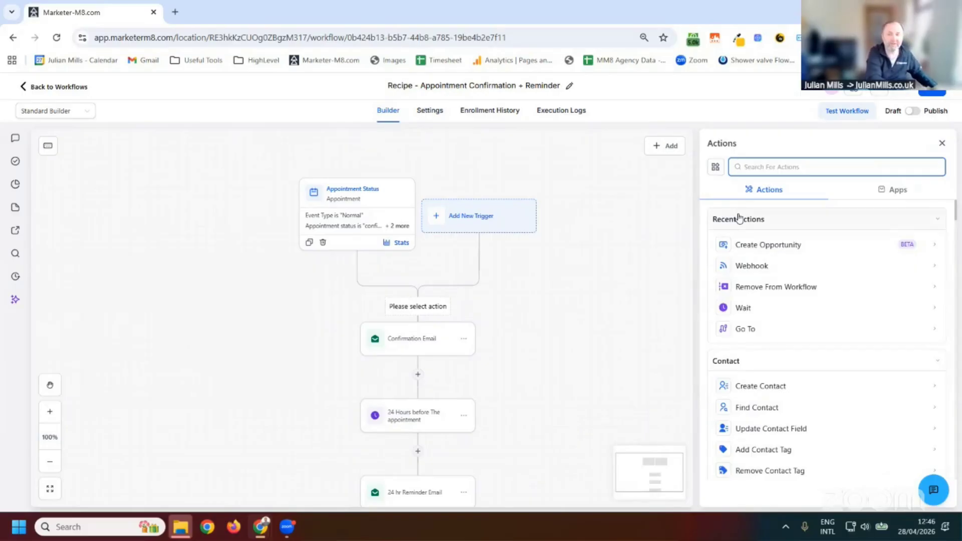
type("int")
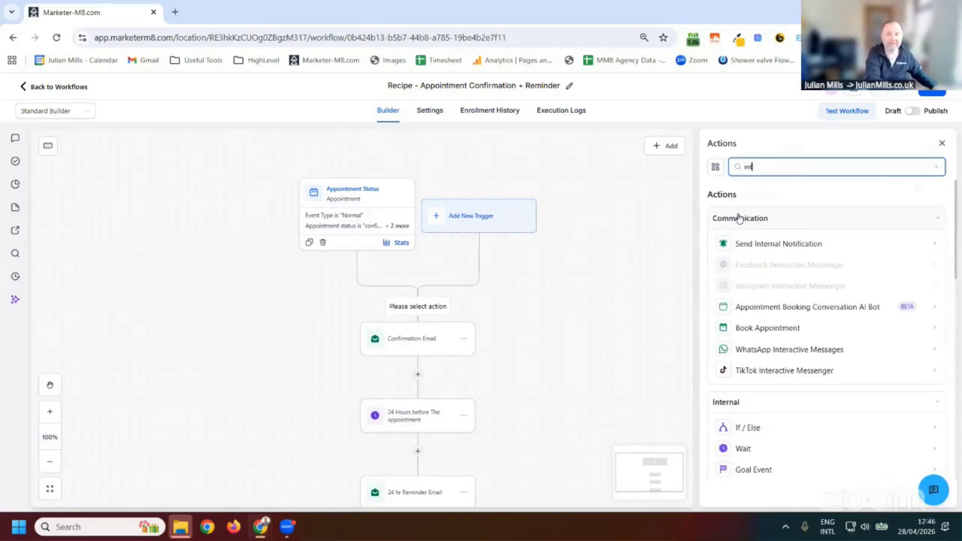
left_click(772, 245)
left_click(774, 245)
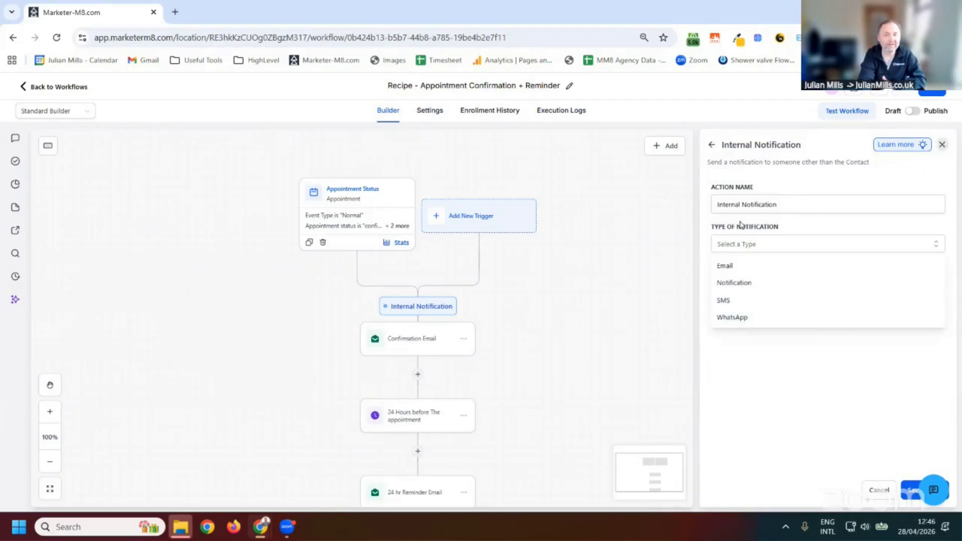
left_click(941, 147)
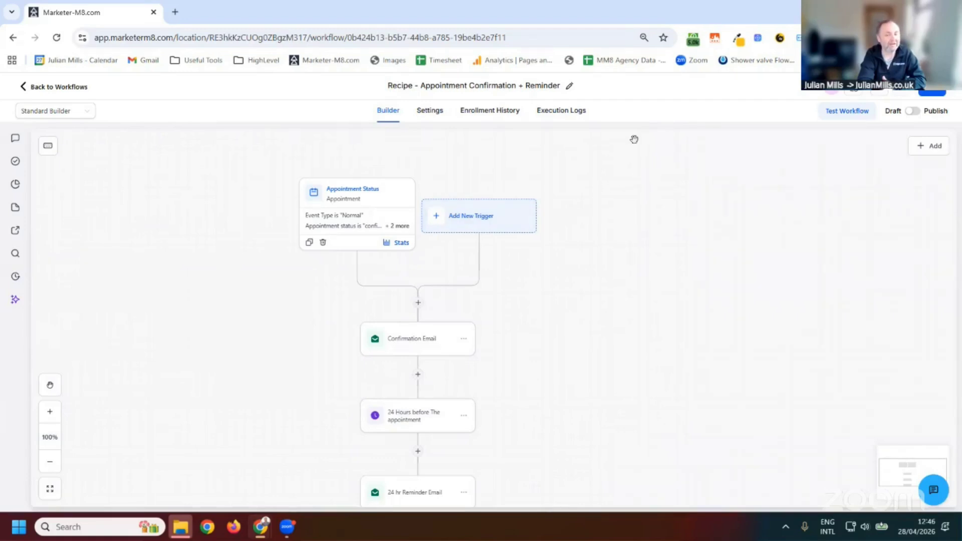
Step: Browse the actions that can be added above the Confirmation Email, including the contact and communication ones
left_click(418, 304)
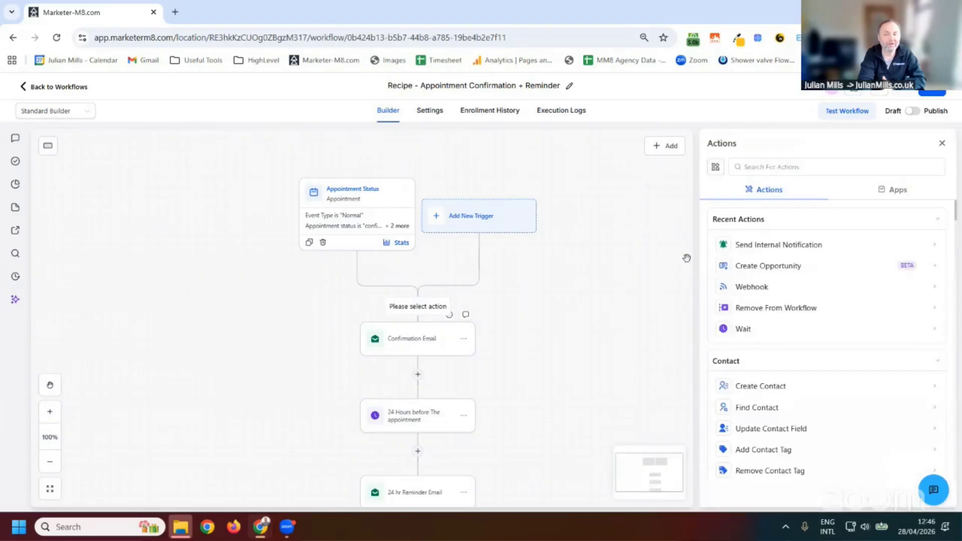
scroll(787, 250, "down", 5)
scroll(790, 256, "down", 10)
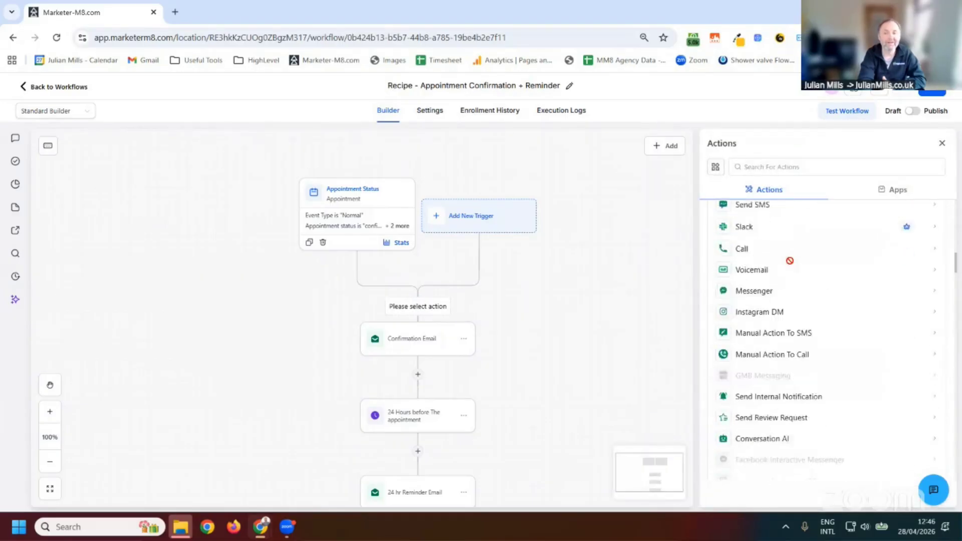
scroll(794, 271, "up", 8)
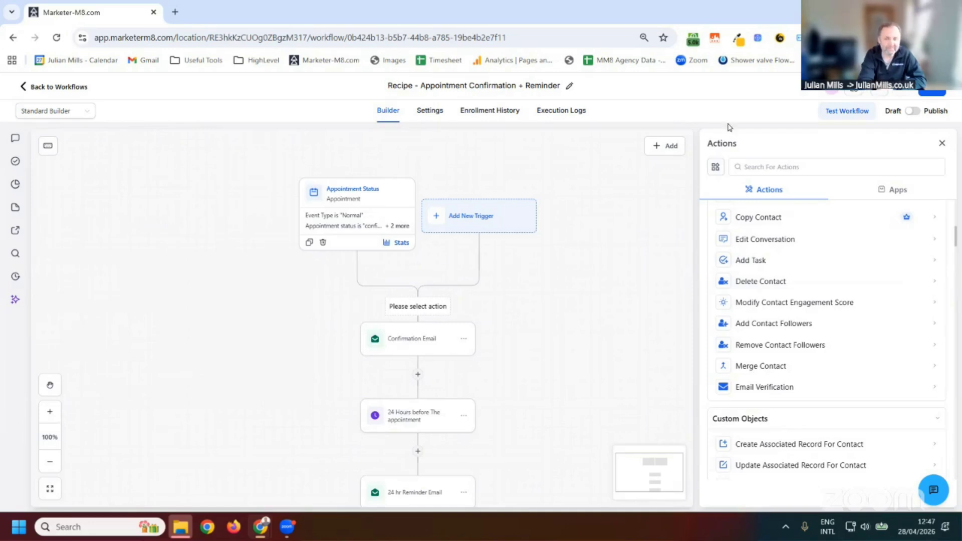
Step: Leave the workflow without saving its changes and open the appointment list in Calendars
left_click(59, 88)
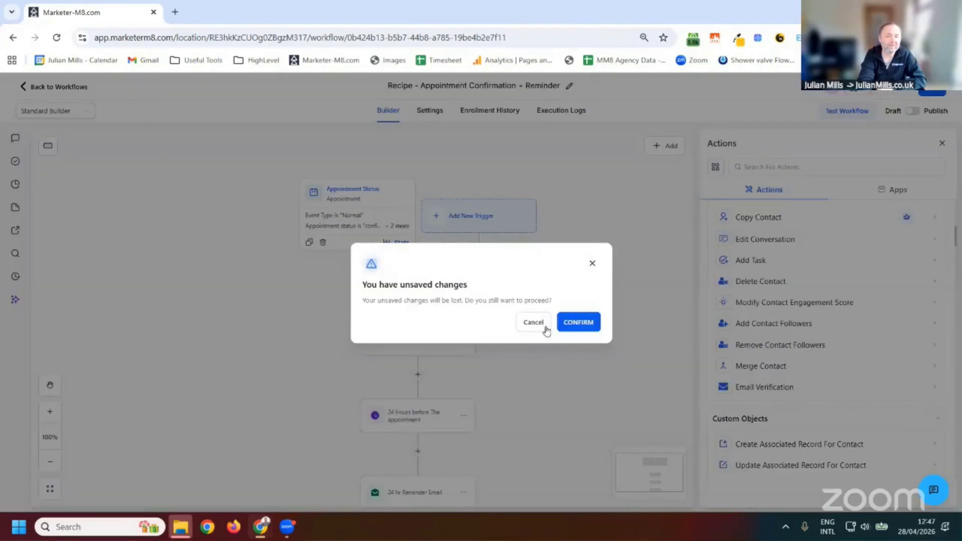
left_click(576, 327)
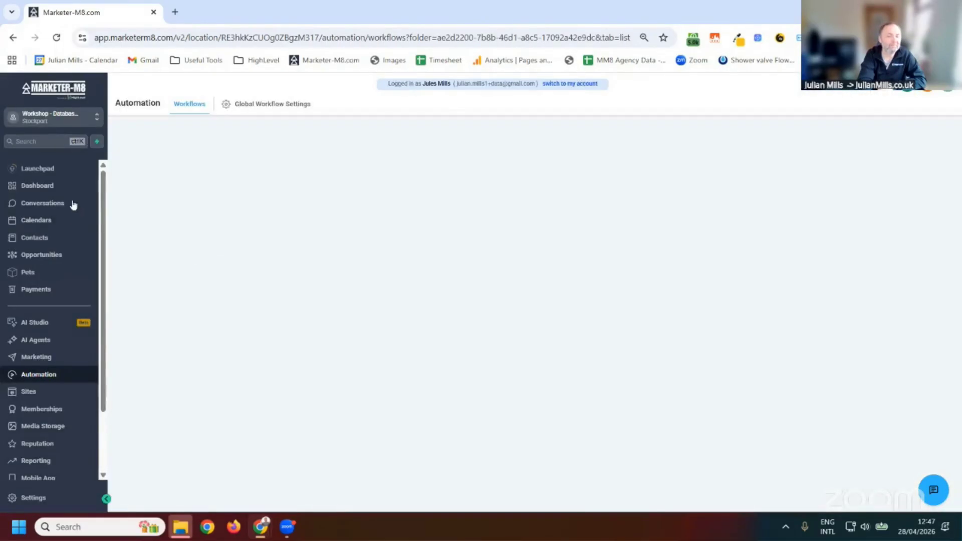
left_click(43, 221)
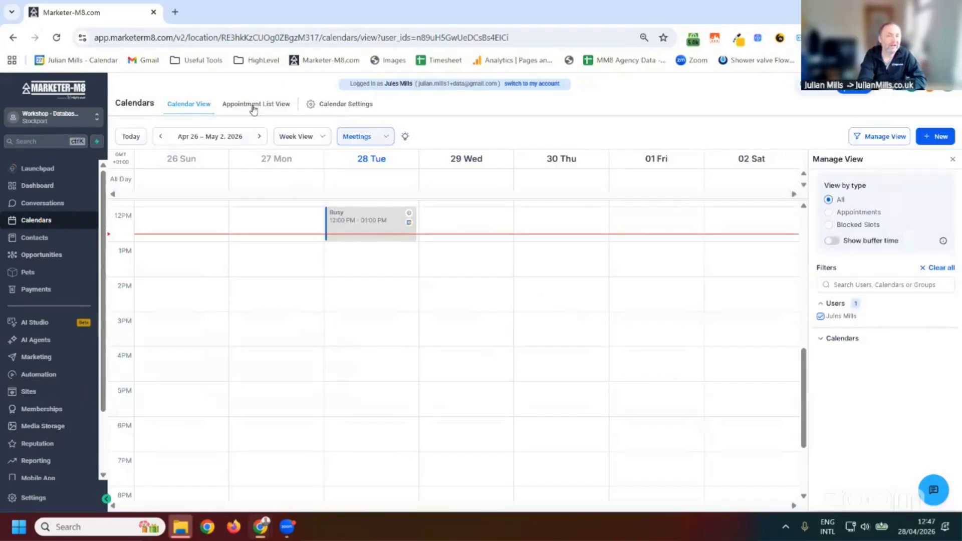
left_click(252, 106)
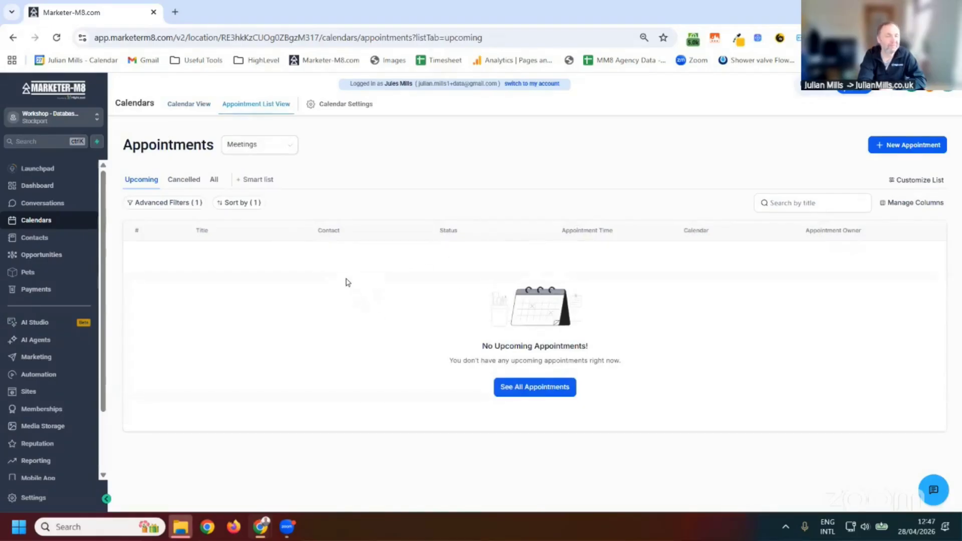
Step: Switch from the workshop user back to your own login and change to the account owner's own sub-account
left_click(47, 116)
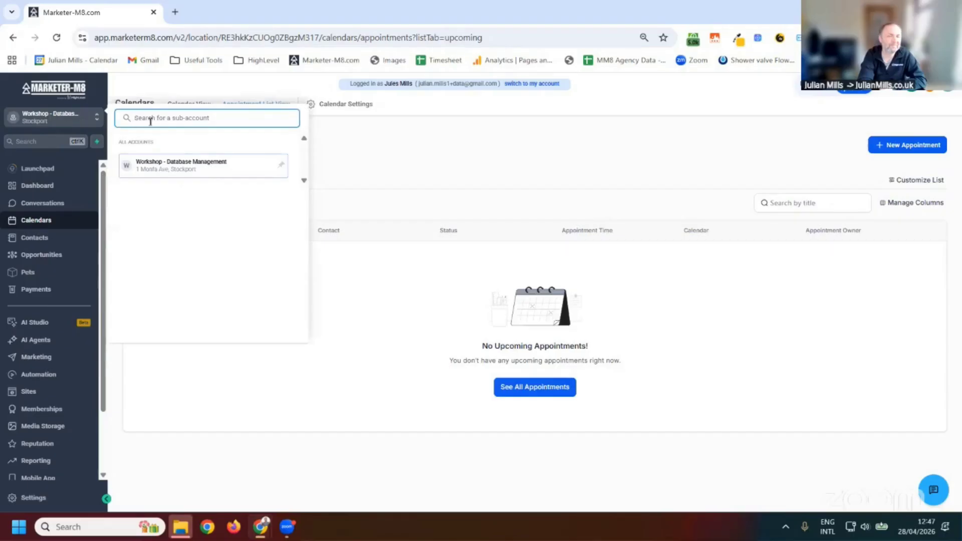
left_click(528, 84)
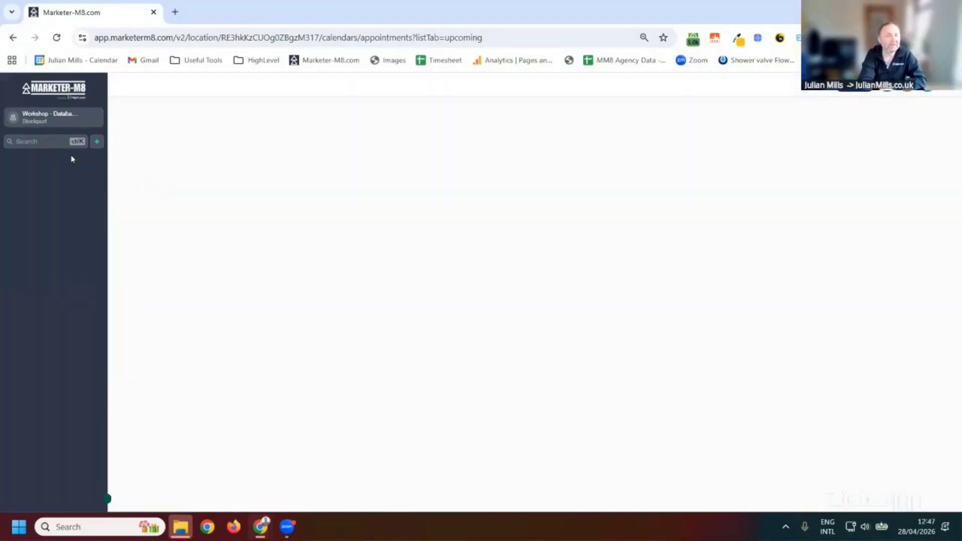
left_click(49, 117)
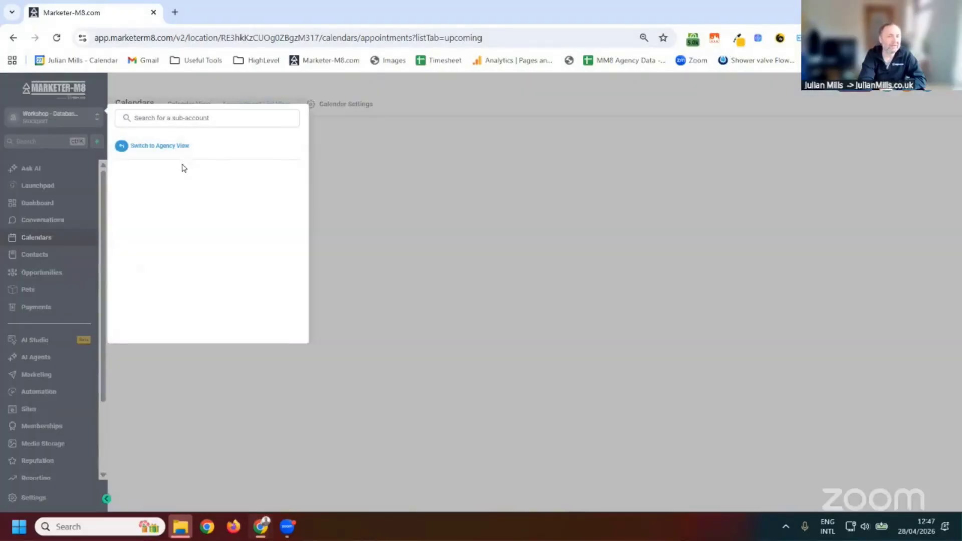
left_click(234, 219)
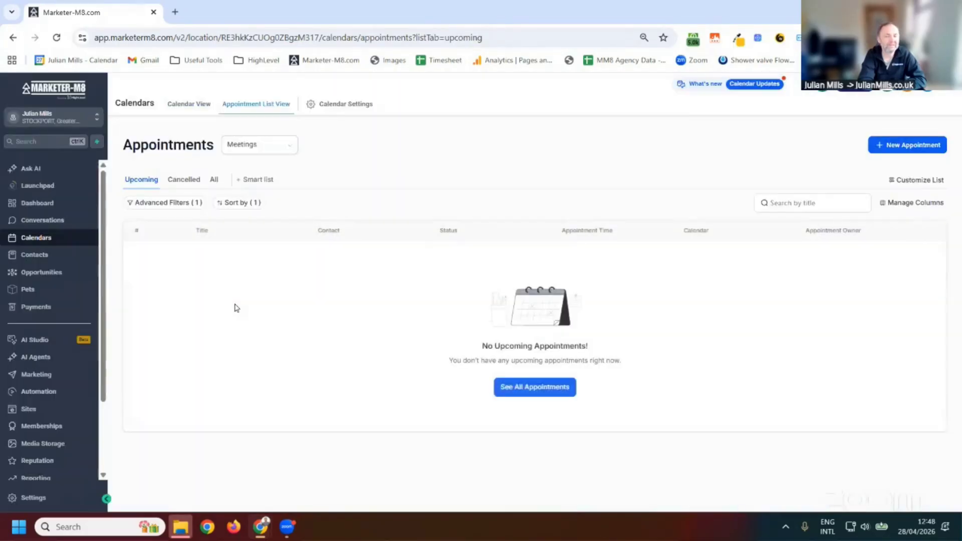
Step: Open the calendar's week view for Apr 27 – May 3, 2026 and look over the meetings and blocked slots
left_click(35, 239)
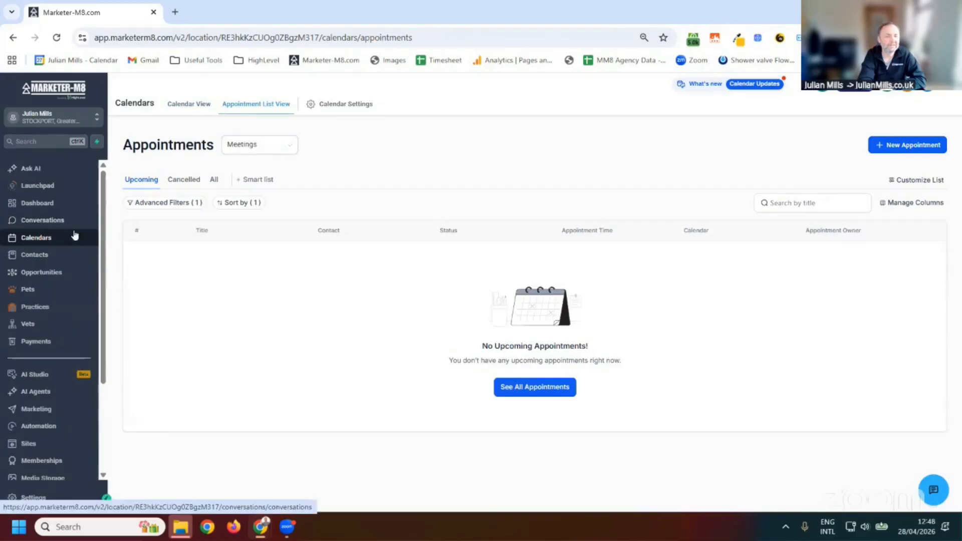
left_click(185, 103)
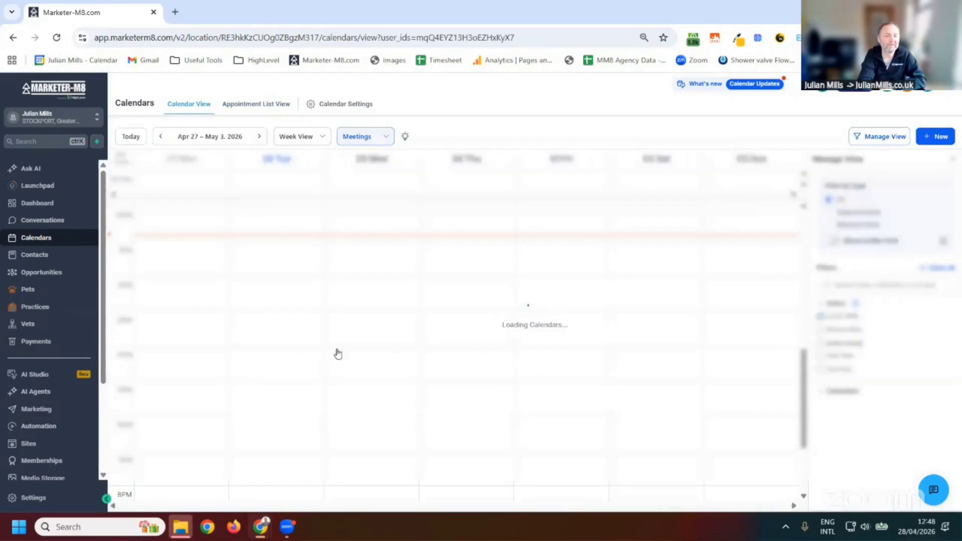
scroll(340, 334, "up", 4)
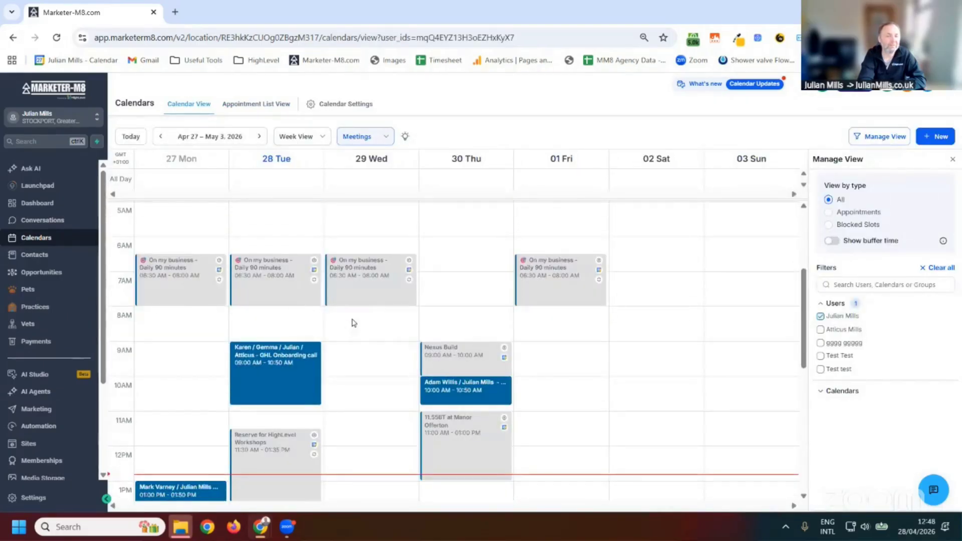
Step: Open the appointment list and review the upcoming appointments with their contacts, statuses and times
left_click(257, 105)
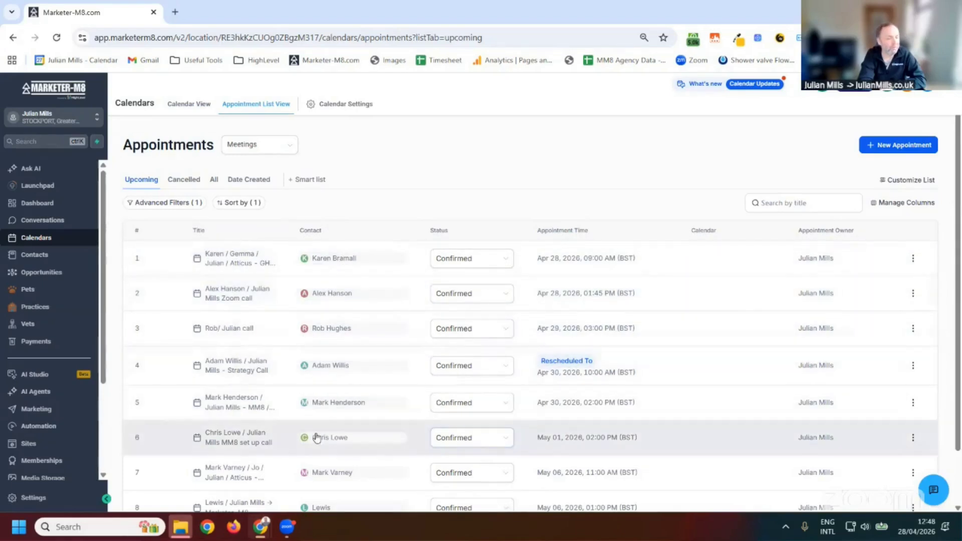
scroll(224, 372, "down", 1)
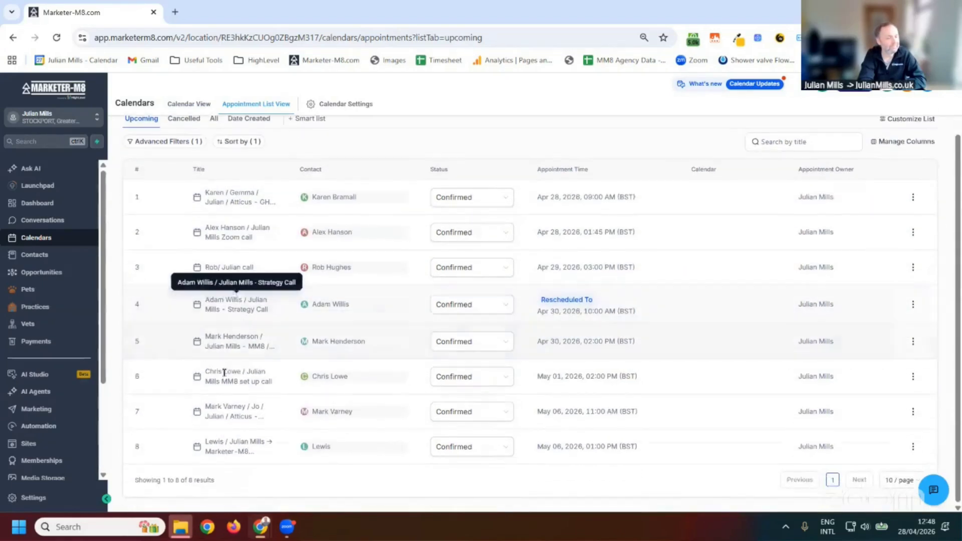
scroll(346, 360, "up", 1)
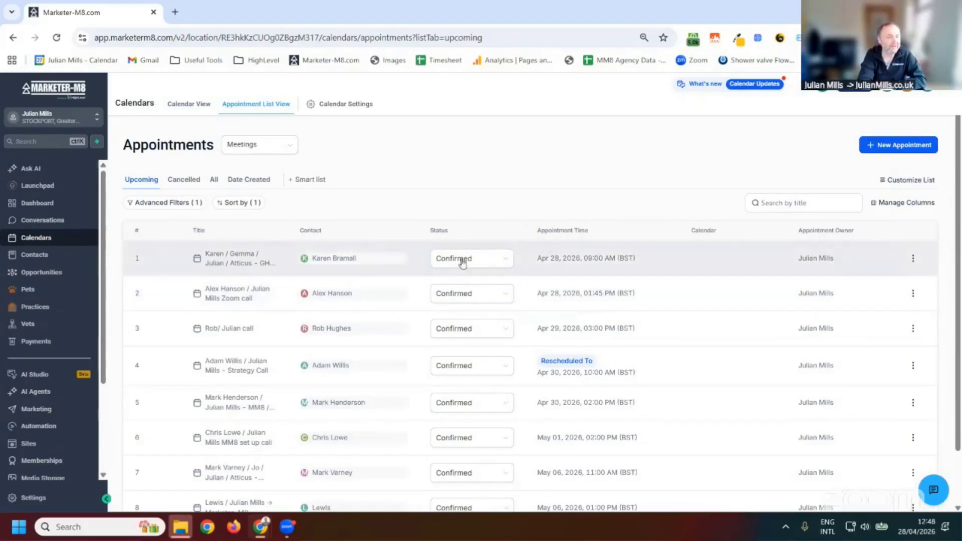
Step: Review the status options offered for the first upcoming appointment in the list, leaving the status unchanged
left_click(508, 263)
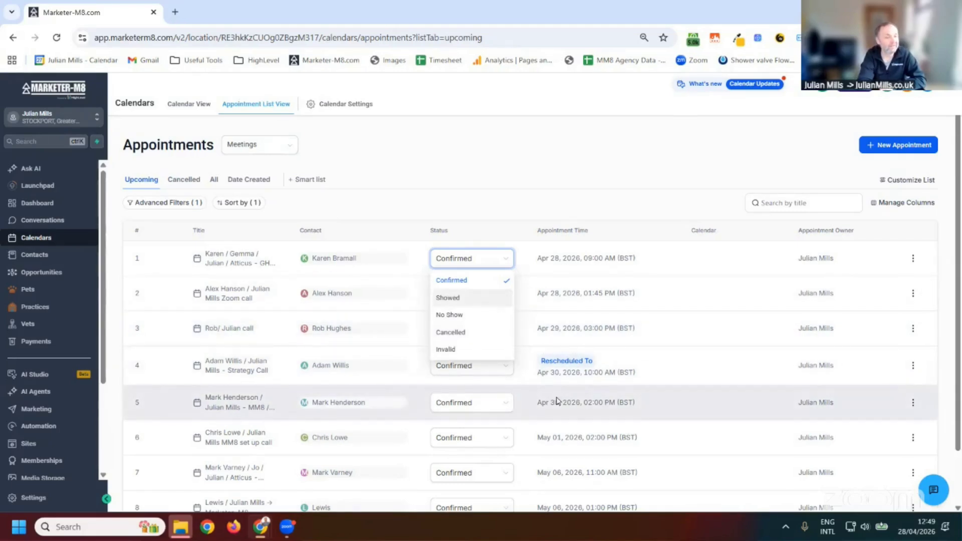
left_click(446, 122)
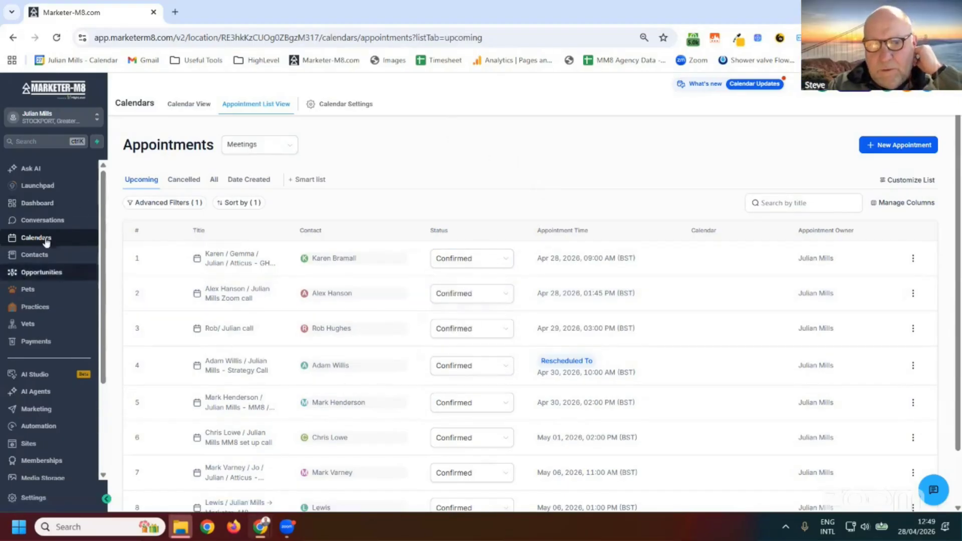
Step: Start a Meetings appointment from the Test contact's record and select the Quick Client Call - 15 Minutes calendar
left_click(38, 257)
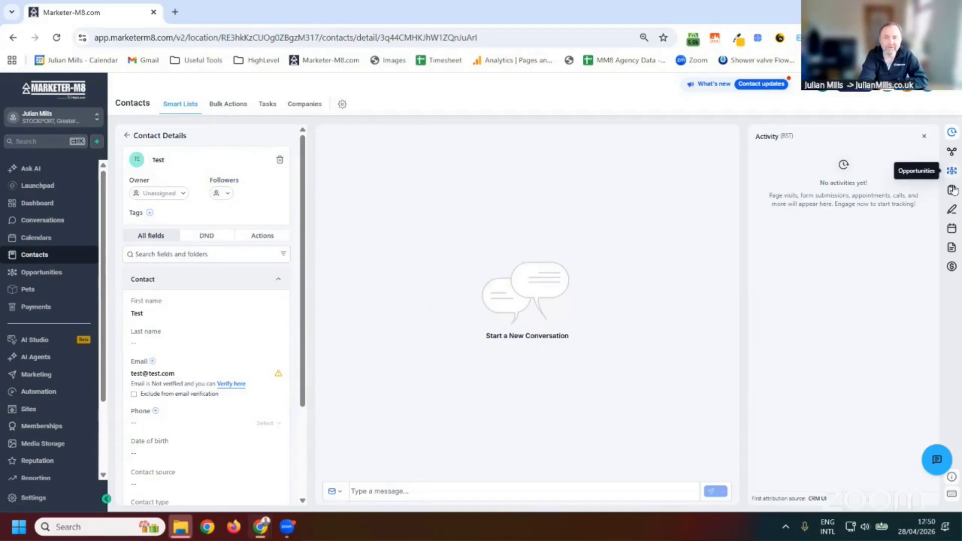
left_click(951, 228)
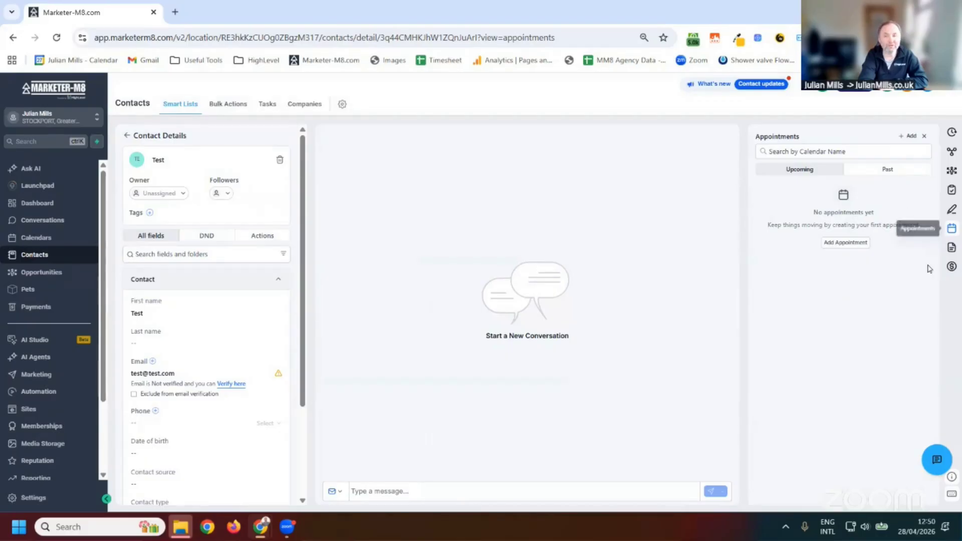
left_click(846, 245)
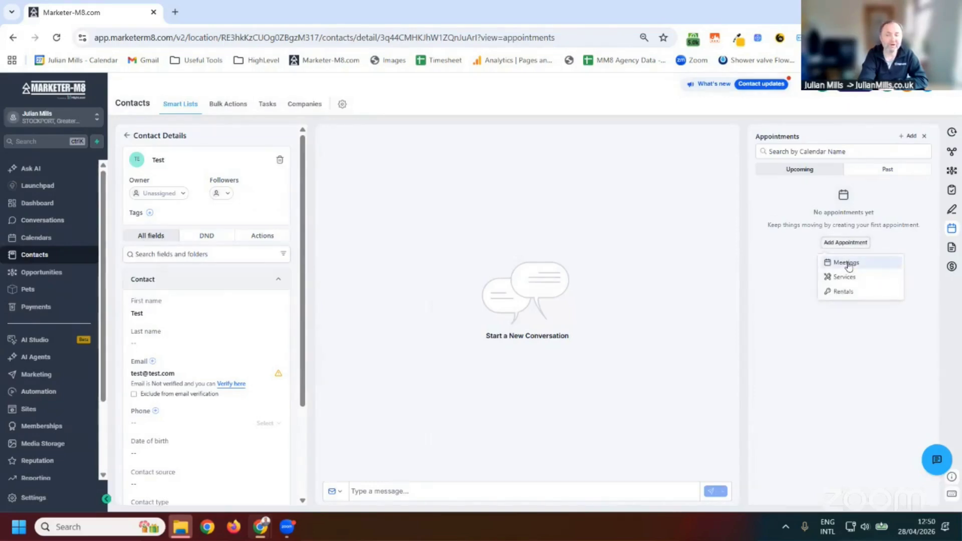
left_click(846, 263)
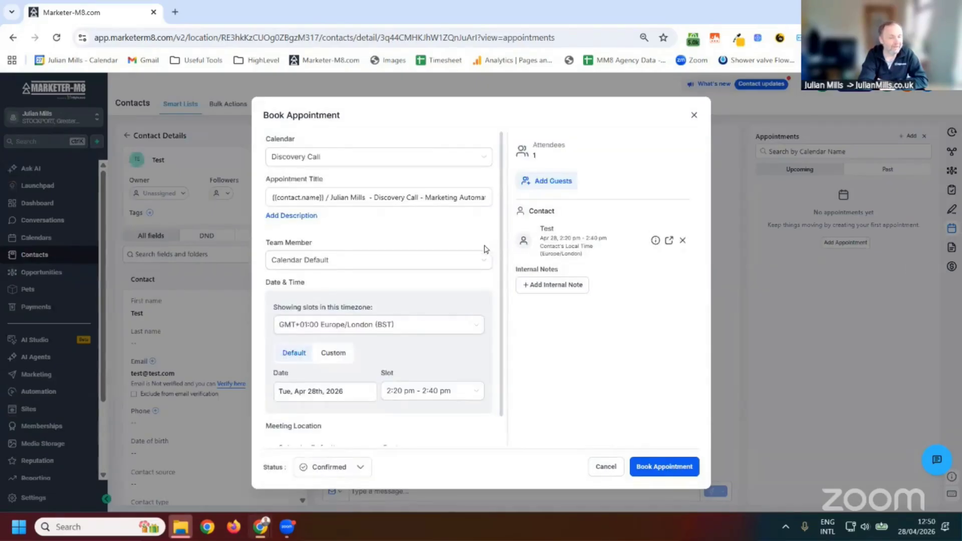
left_click(349, 159)
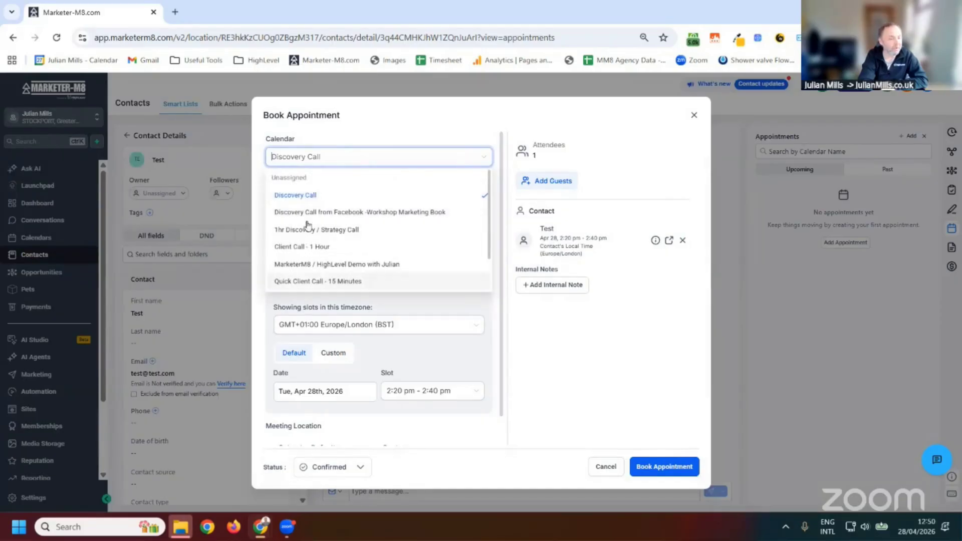
left_click(332, 283)
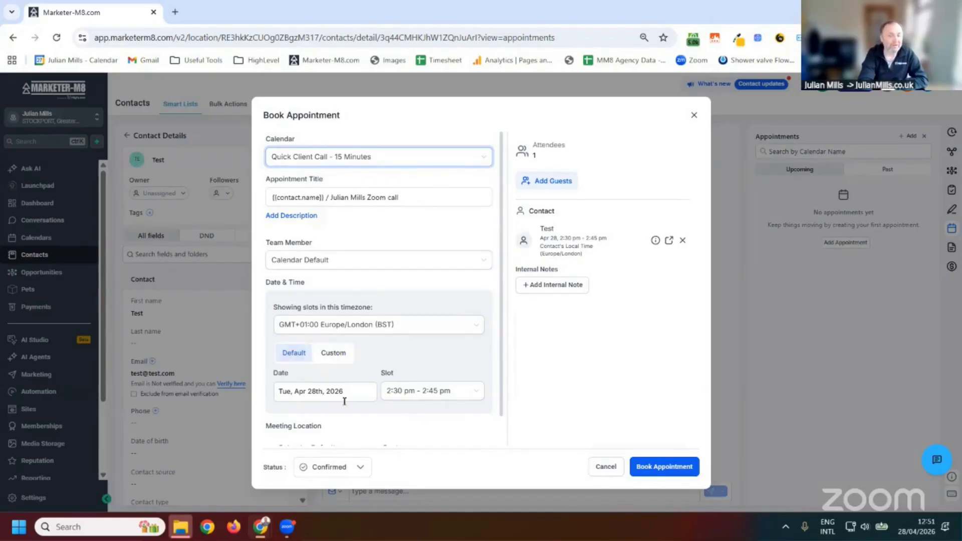
Step: Check the default slots for Apr 28 and Apr 30, 2026, and move the appointment date on to May 1
left_click(404, 392)
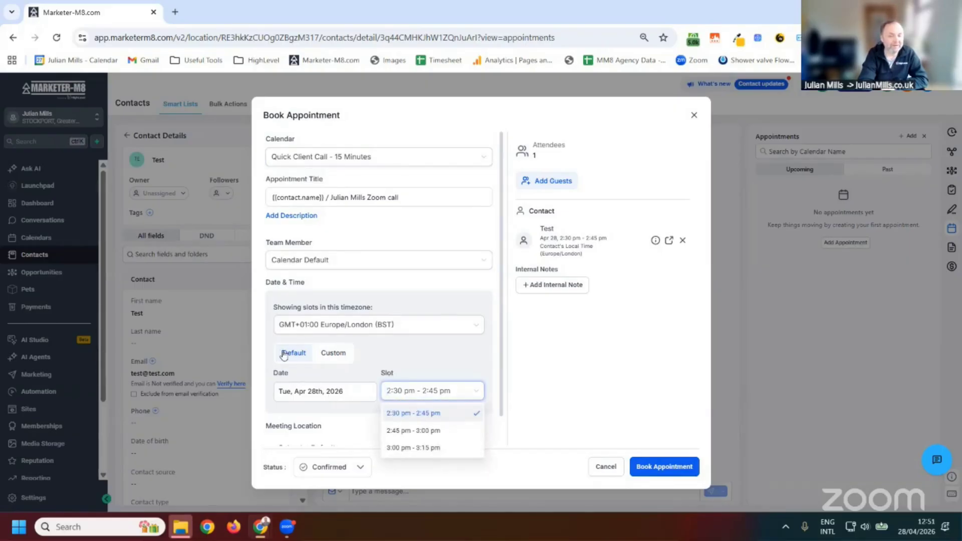
left_click(342, 395)
left_click(364, 385)
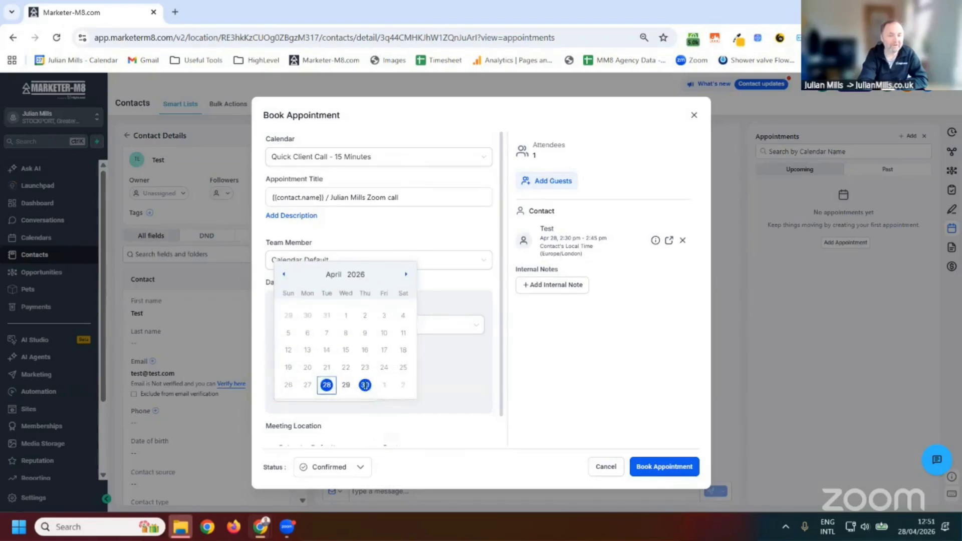
left_click(401, 392)
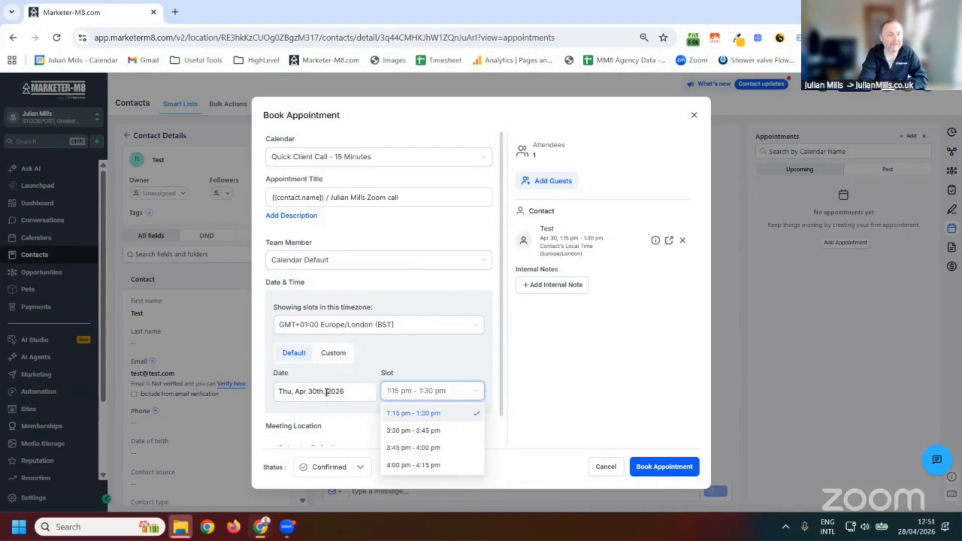
left_click(306, 394)
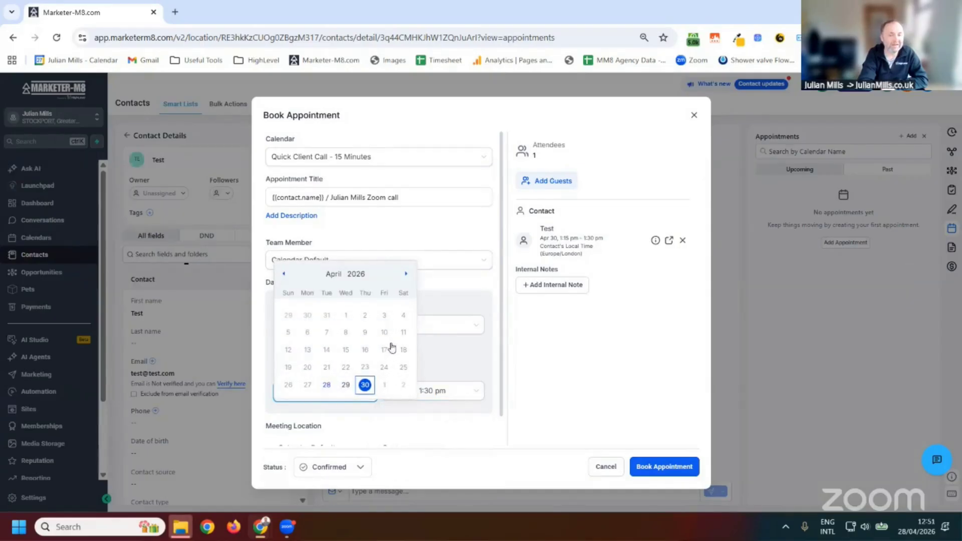
left_click(409, 277)
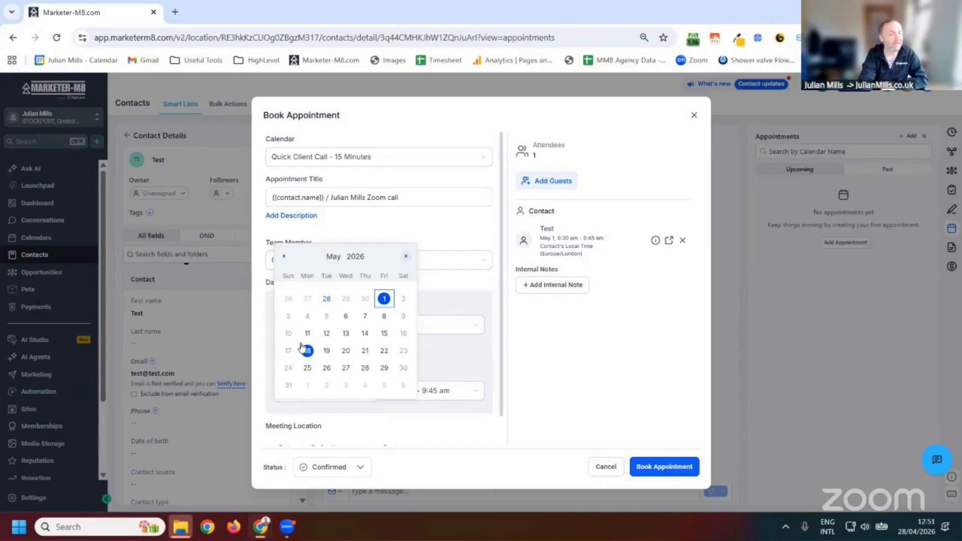
left_click(451, 406)
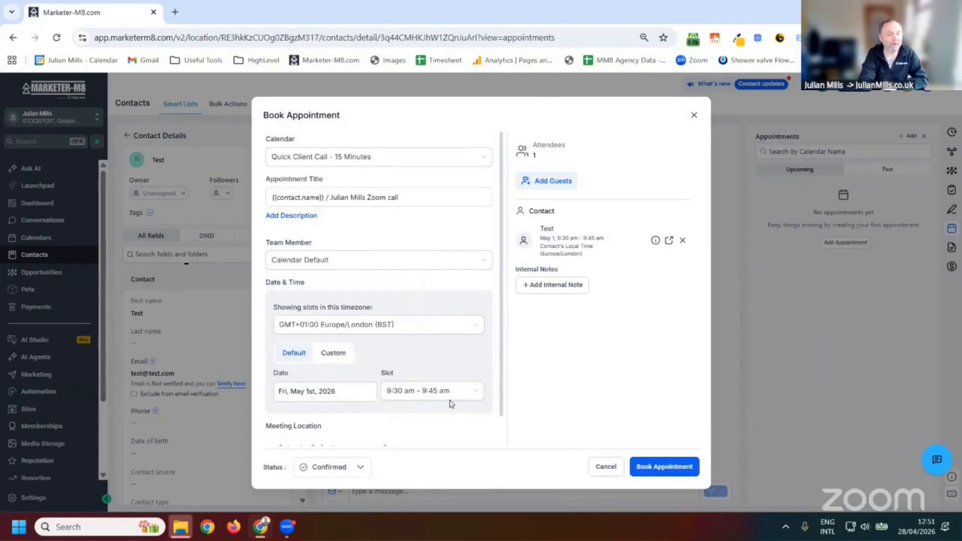
Step: Switch the appointment to custom date and time and set its start date to May 2, 2026
left_click(334, 354)
left_click(340, 394)
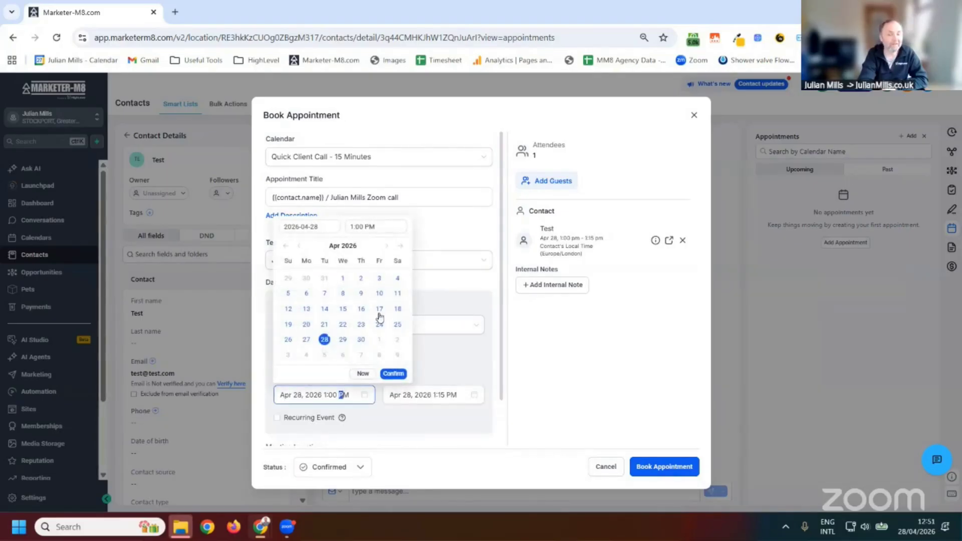
left_click(397, 309)
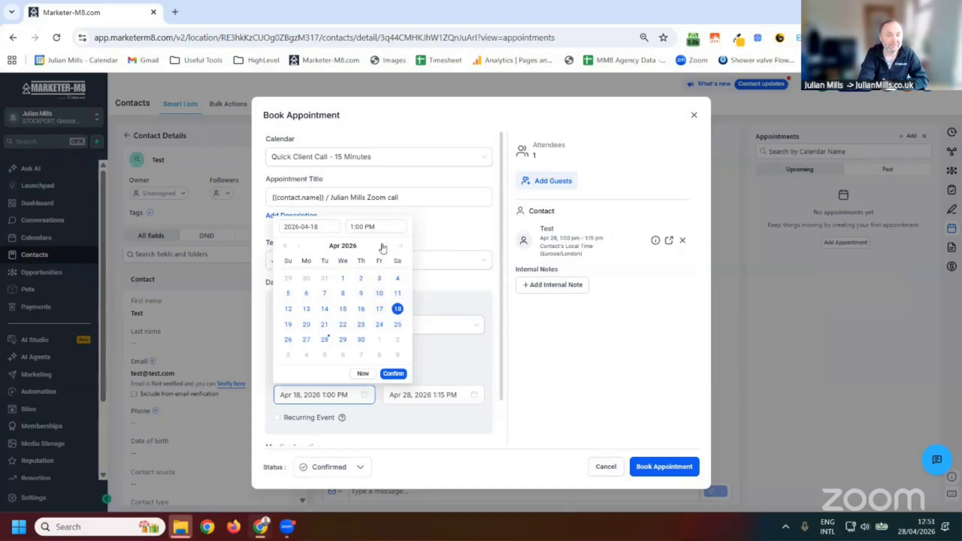
left_click(387, 246)
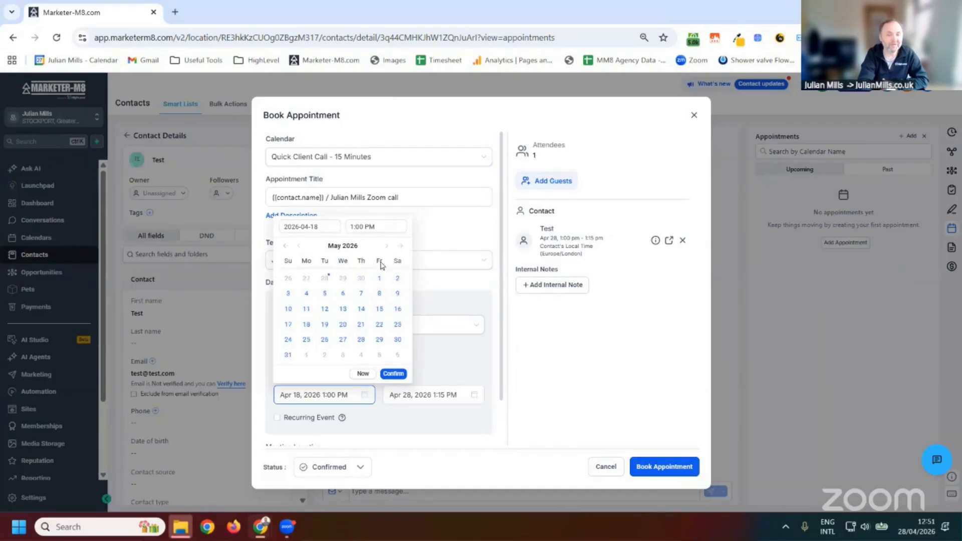
left_click(398, 280)
left_click(393, 373)
Step: Set the appointment's custom start time to 1:00 AM on May 2, 2026
left_click(365, 394)
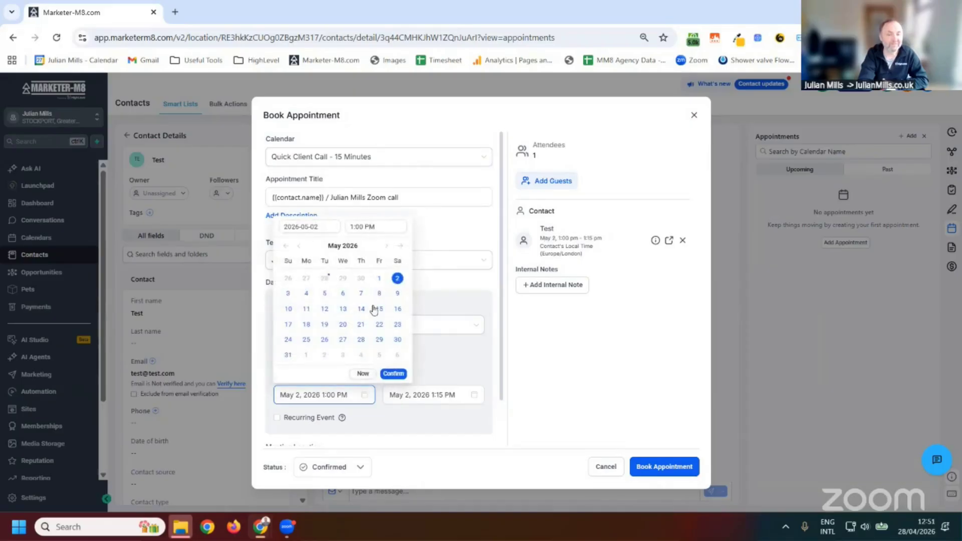
left_click(381, 228)
left_click(380, 227)
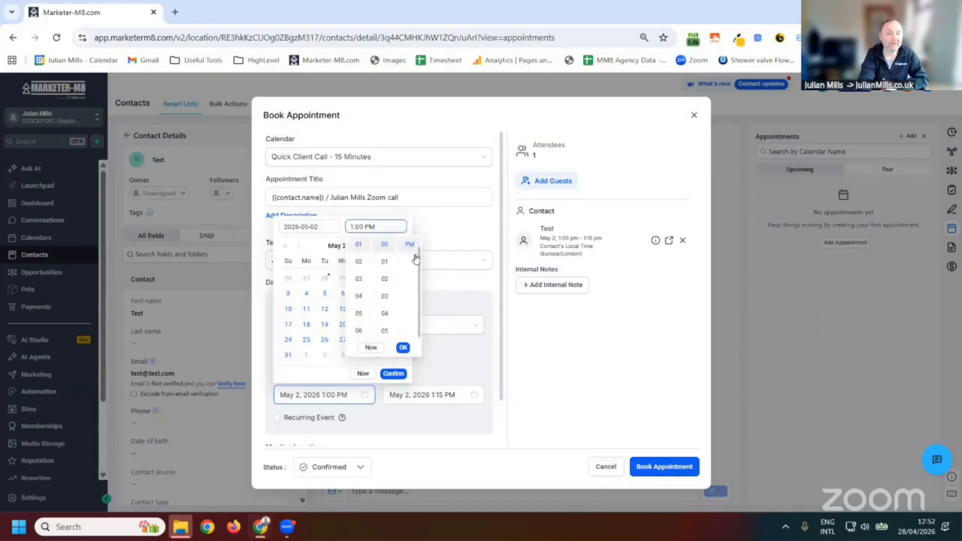
left_click(410, 245)
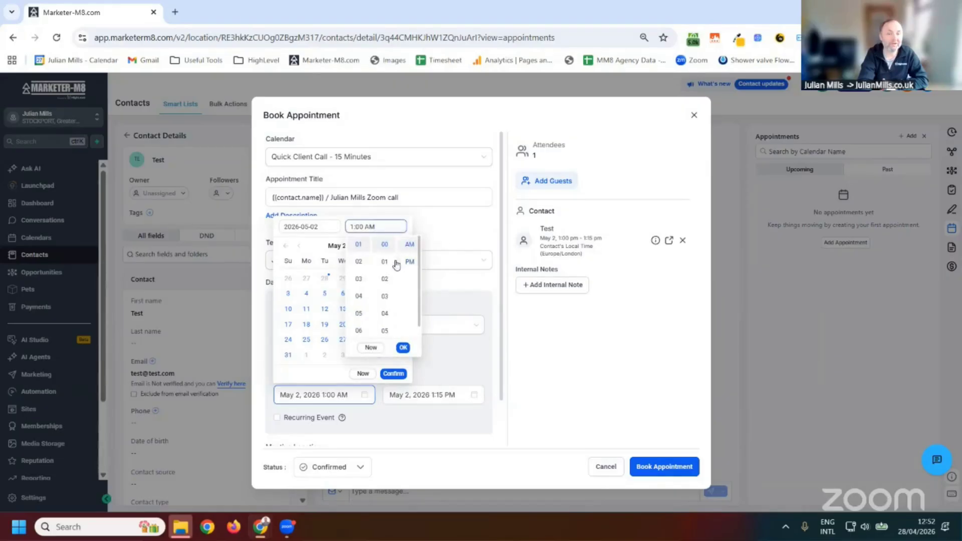
left_click(403, 347)
left_click(398, 375)
Step: Set a custom meeting location using the Full Address option and book the Test contact's appointment with Confirmed status
scroll(361, 419, "down", 1)
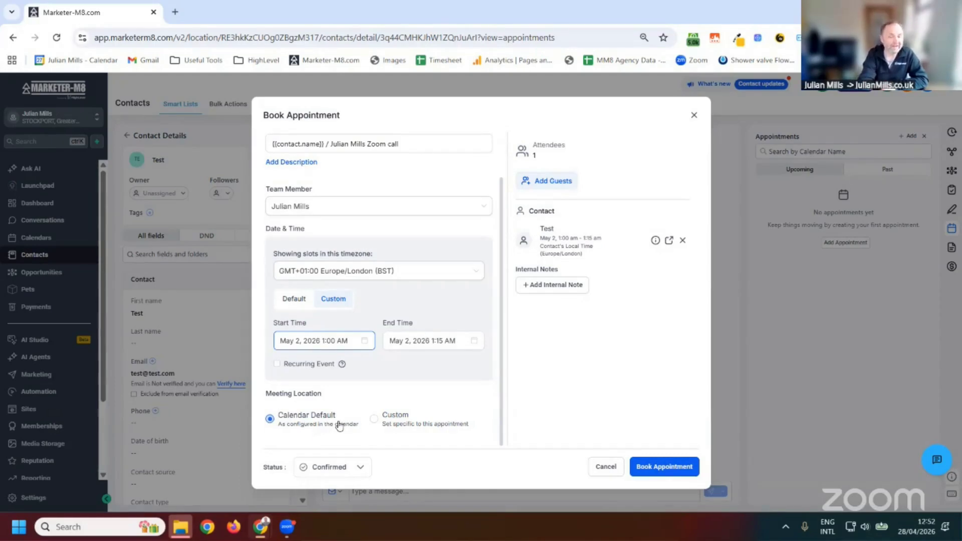
left_click(374, 418)
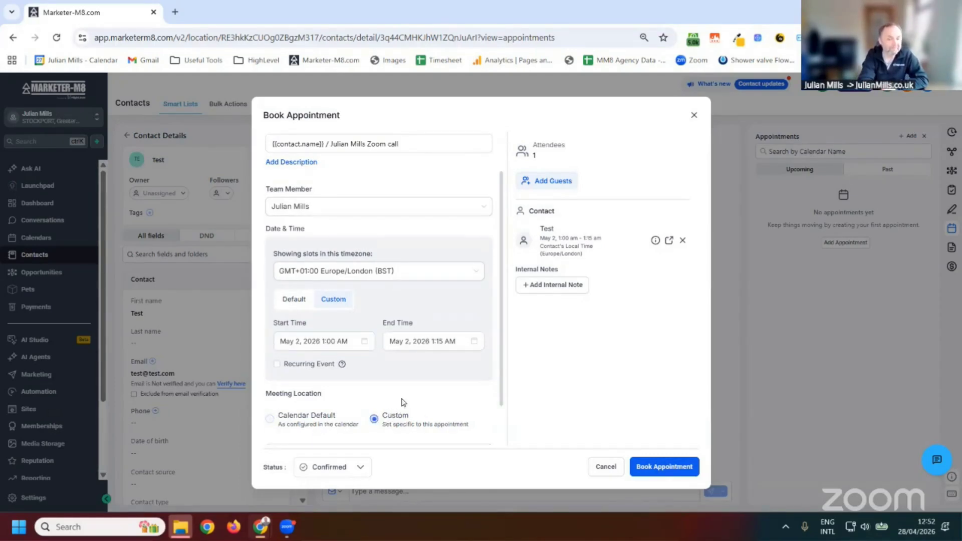
left_click(313, 404)
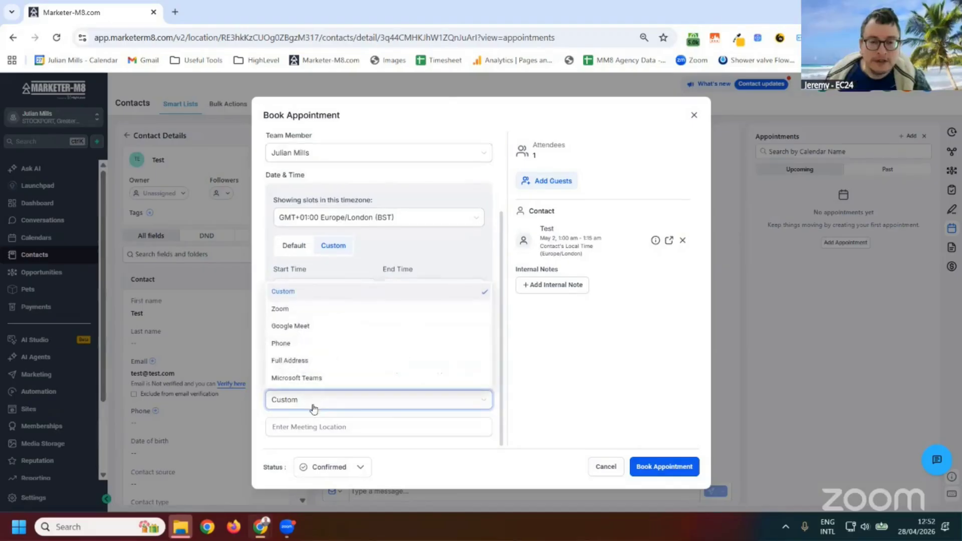
left_click(311, 431)
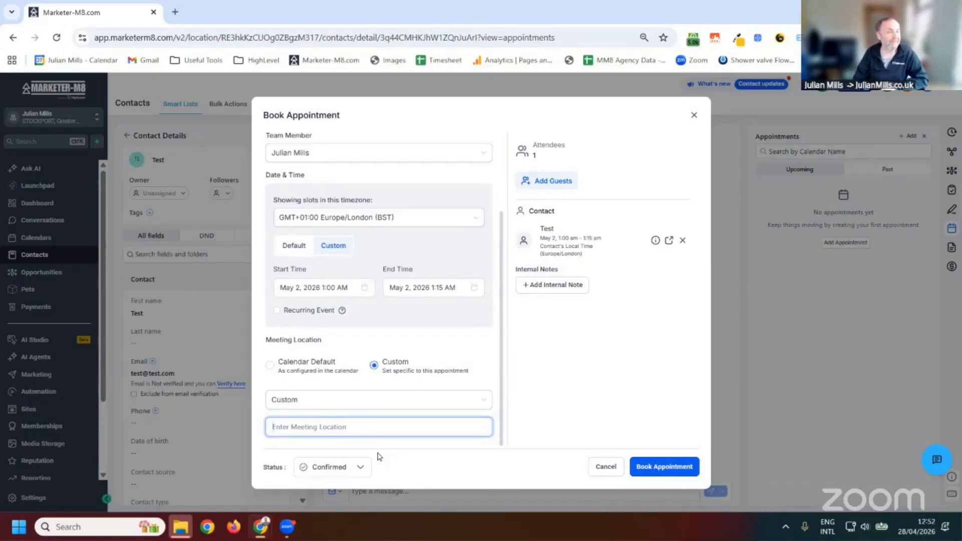
left_click(306, 400)
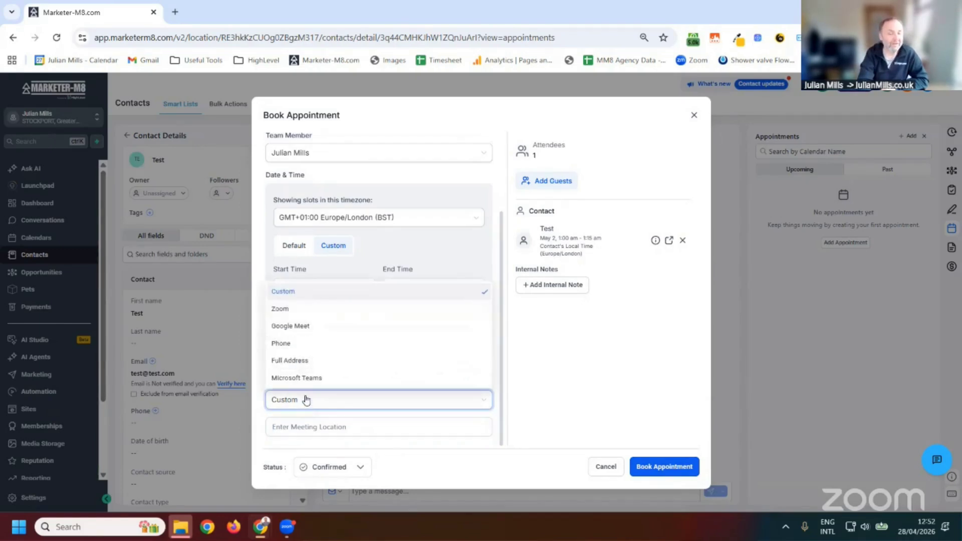
left_click(288, 308)
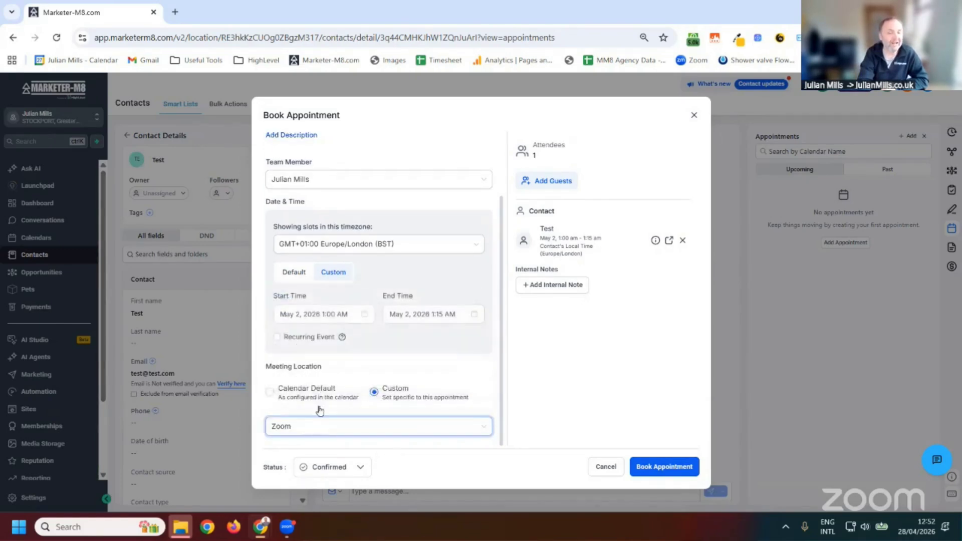
left_click(296, 426)
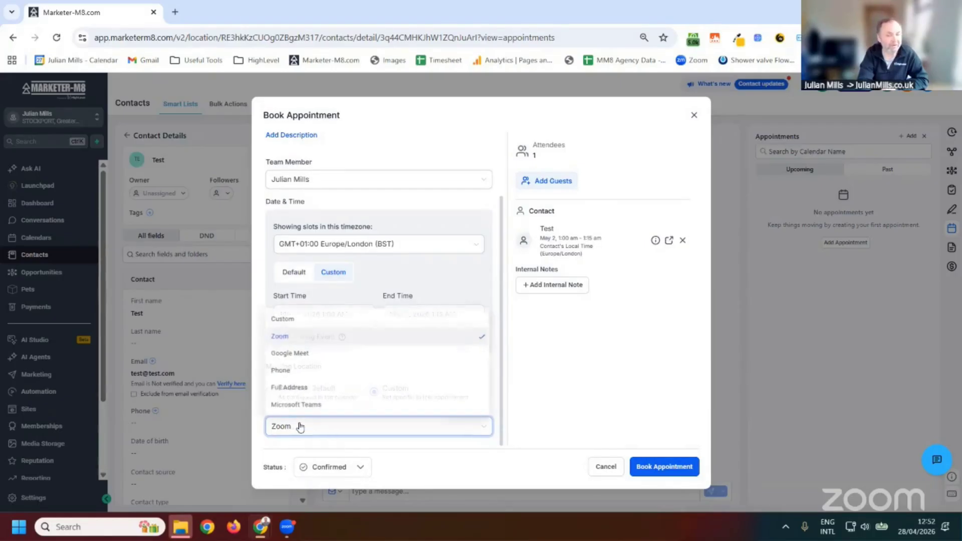
left_click(301, 389)
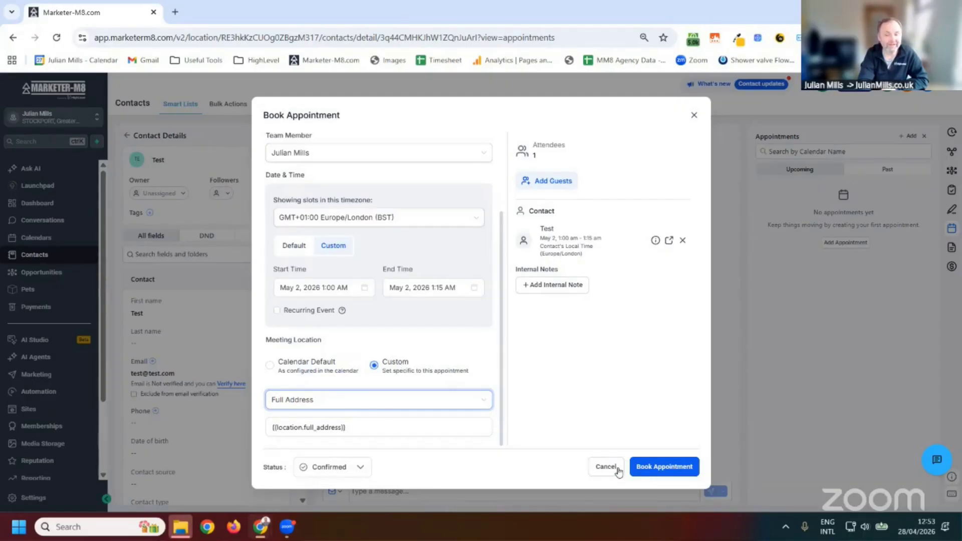
left_click(664, 470)
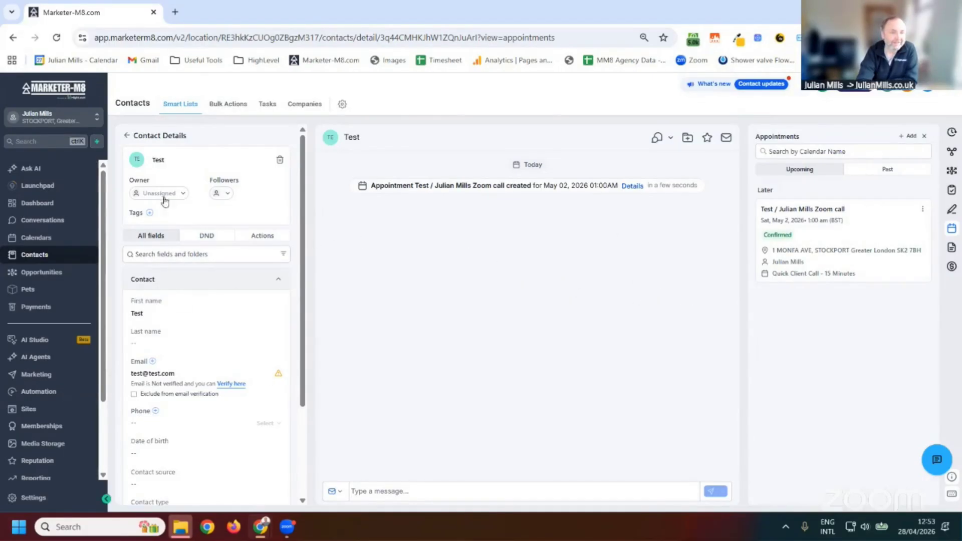
Step: Open the calendar's week view and reschedule the Test Zoom call on Saturday, May 2 to 9 AM
left_click(36, 238)
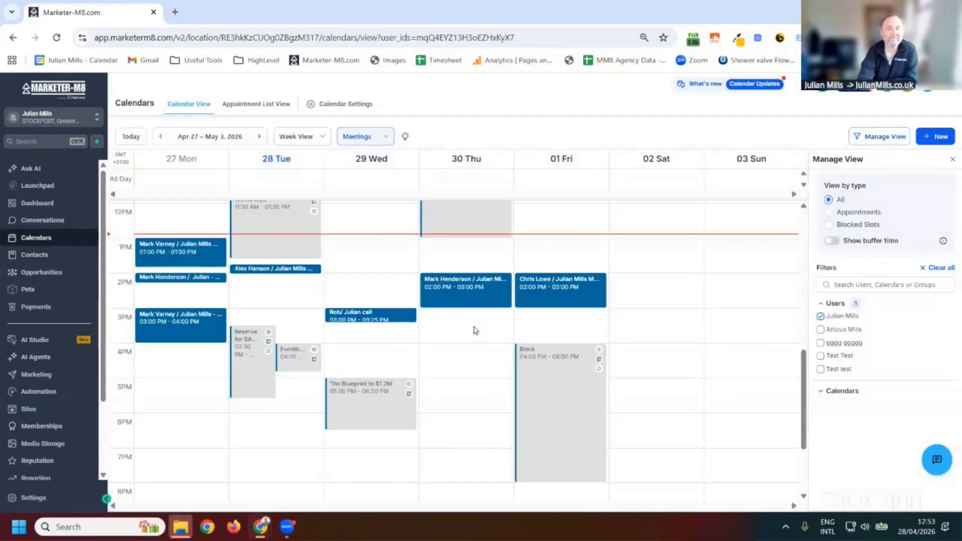
scroll(653, 294, "up", 10)
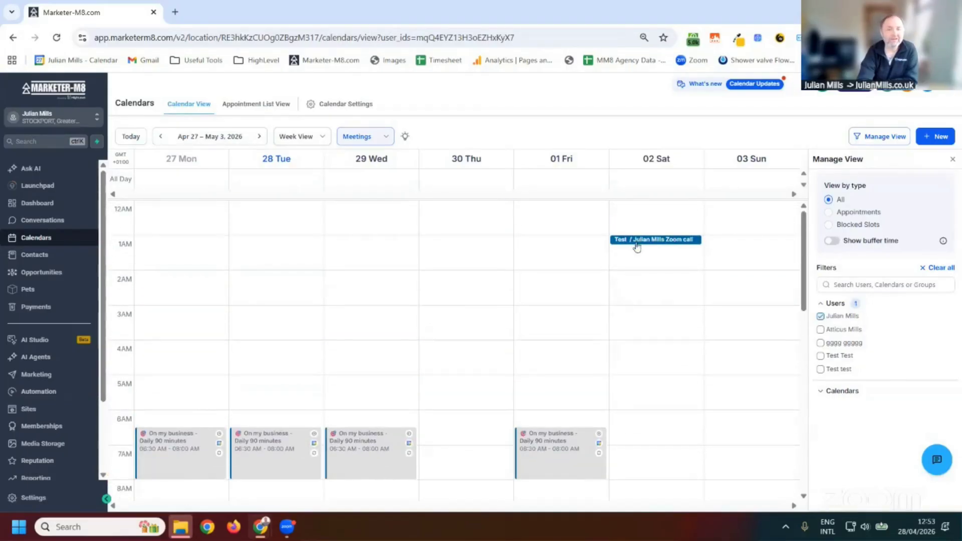
mouse_move(623, 244)
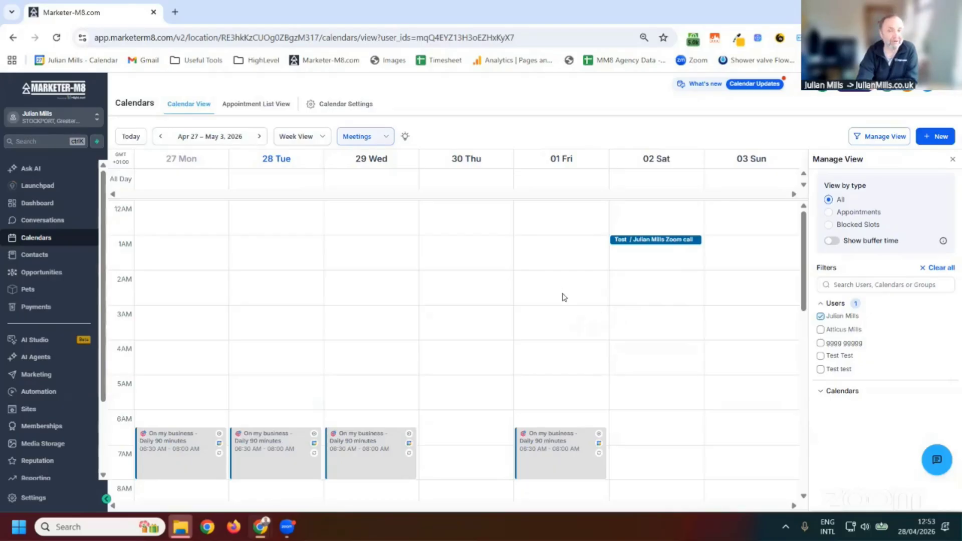
left_click_drag(657, 262, 657, 326)
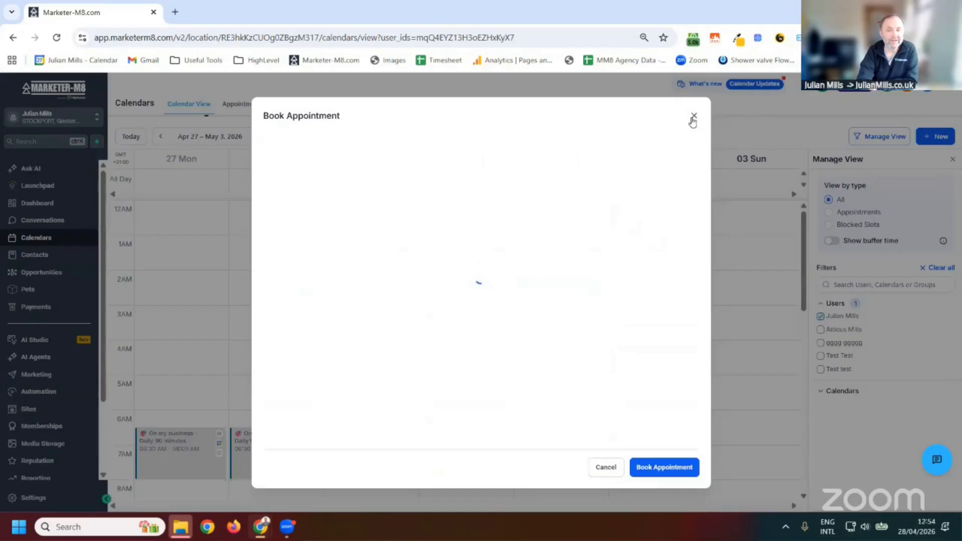
left_click(693, 116)
mouse_move(668, 241)
left_click_drag(669, 242, 704, 409)
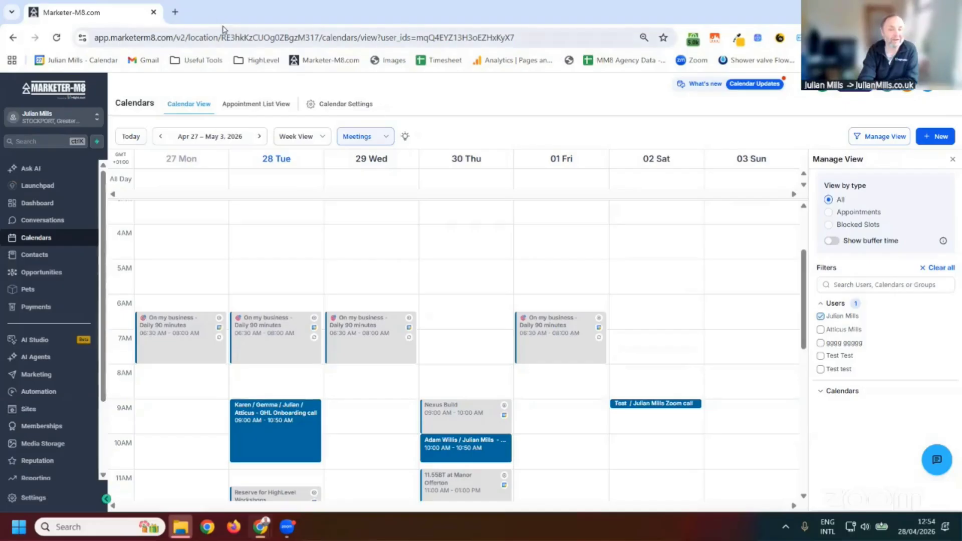
Step: Switch to Google Calendar in a new browser tab, reschedule Saturday's Test Zoom call to 11:15am on 2 May, and send the update emails to guests
left_click(175, 12)
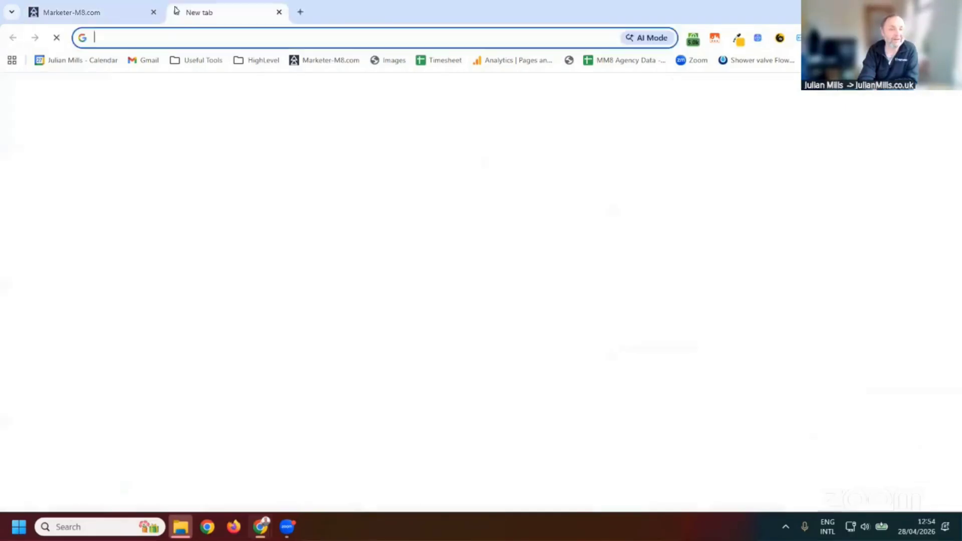
left_click(105, 64)
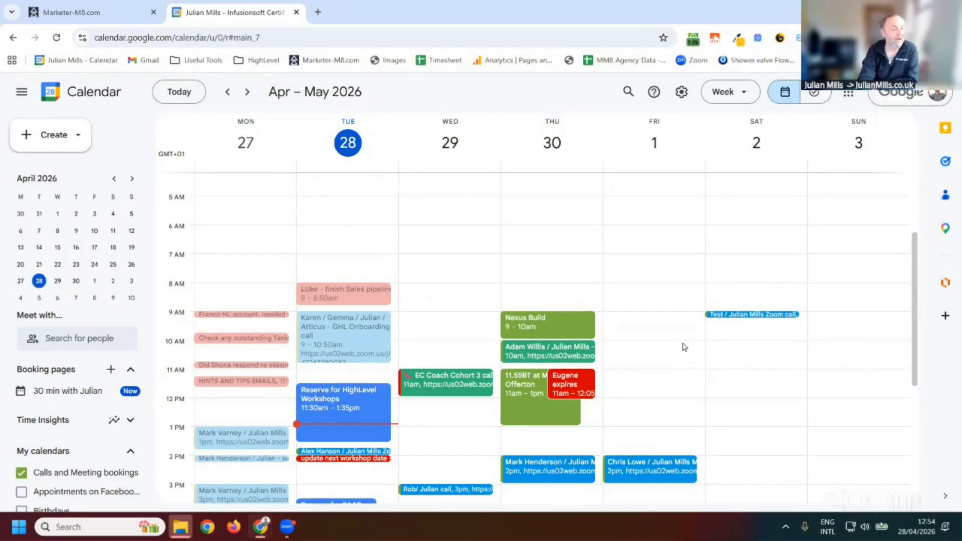
left_click_drag(747, 318, 753, 381)
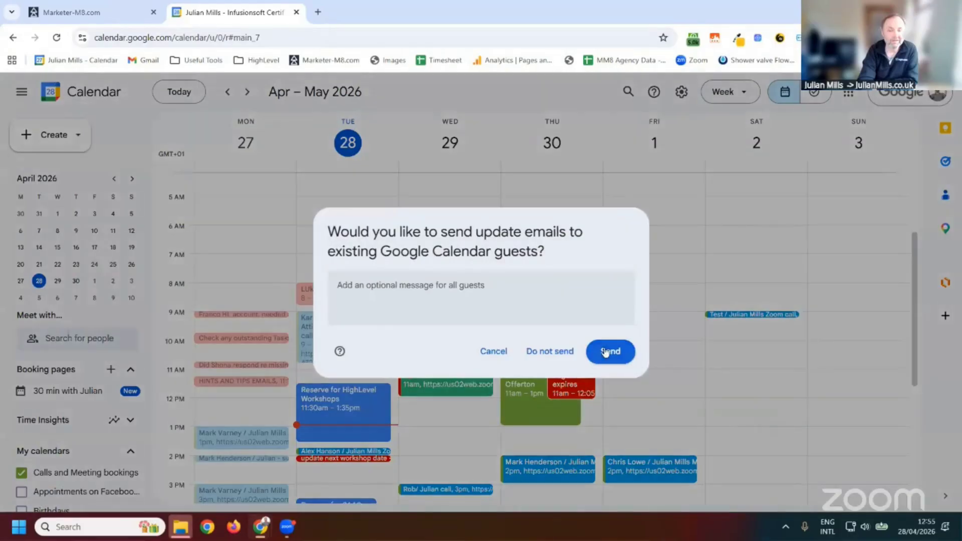
left_click(605, 351)
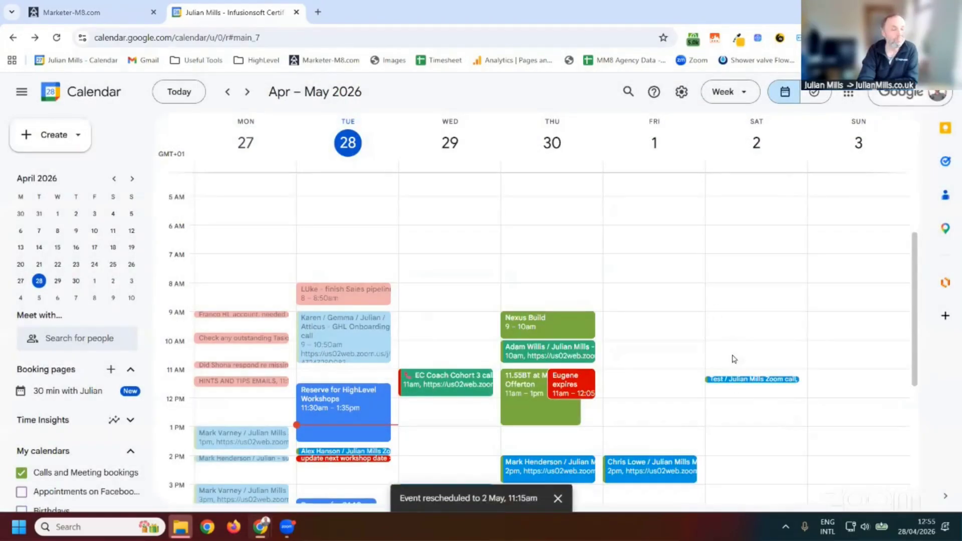
Step: Reload the Marketer-M8 calendar and compare the Test Zoom call's time on Saturday, May 2 with Google Calendar
left_click(110, 7)
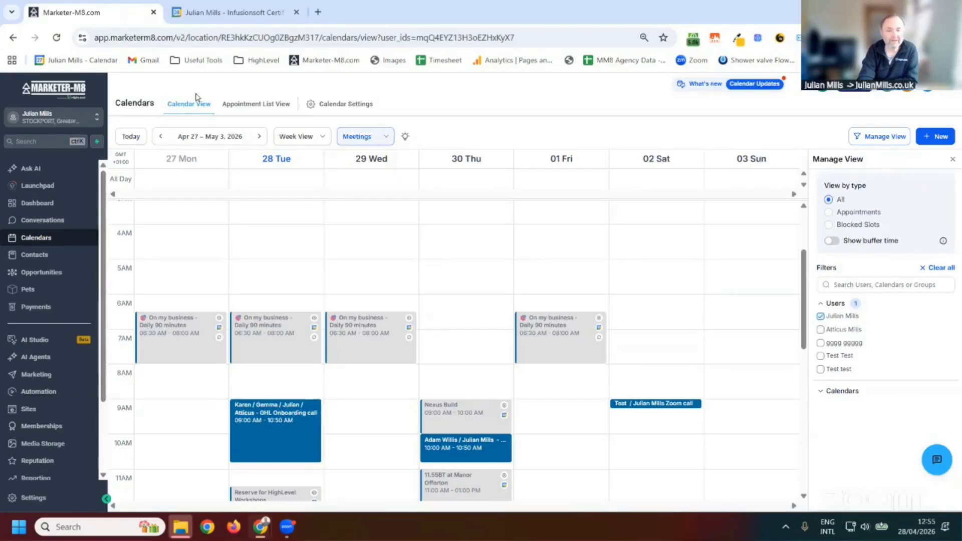
scroll(658, 447, "up", 3)
scroll(672, 368, "down", 5)
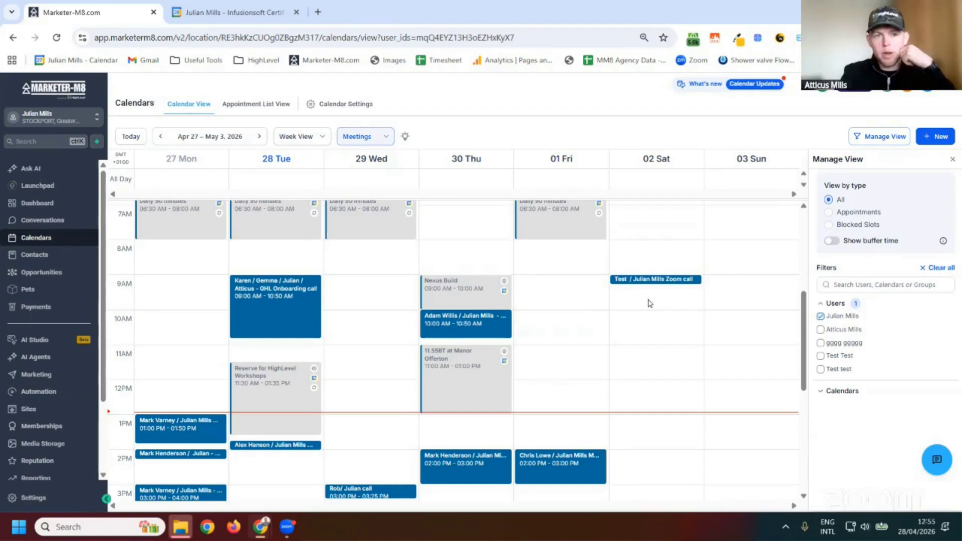
left_click(56, 38)
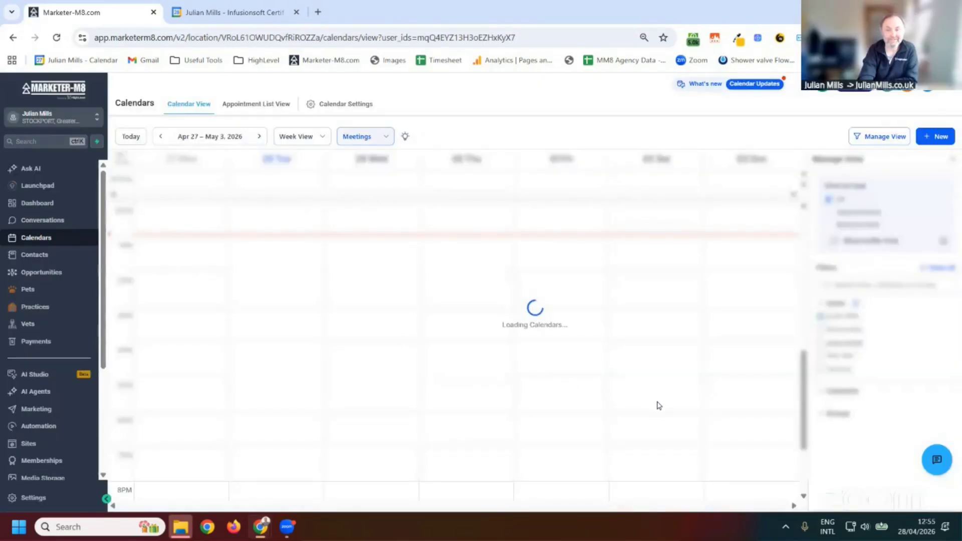
scroll(660, 385, "up", 3)
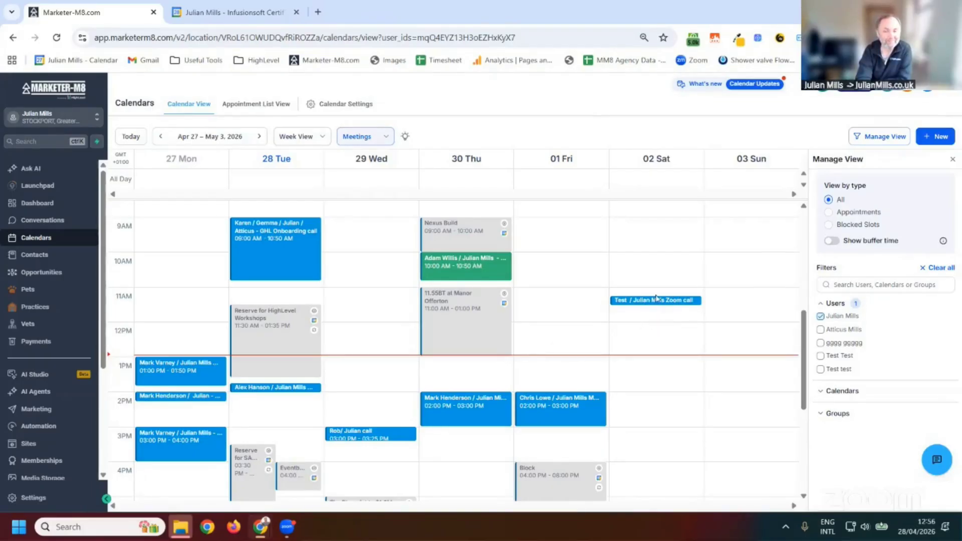
left_click(205, 15)
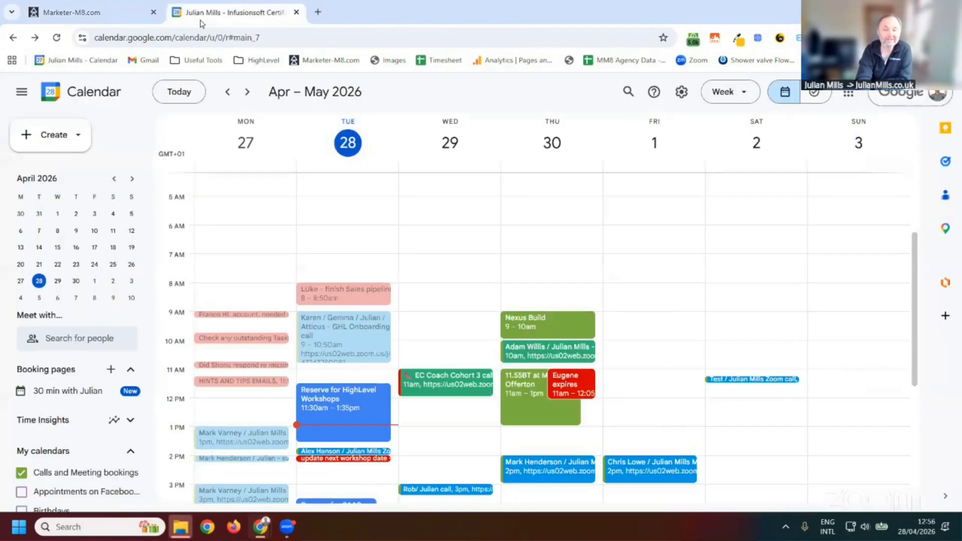
left_click(73, 14)
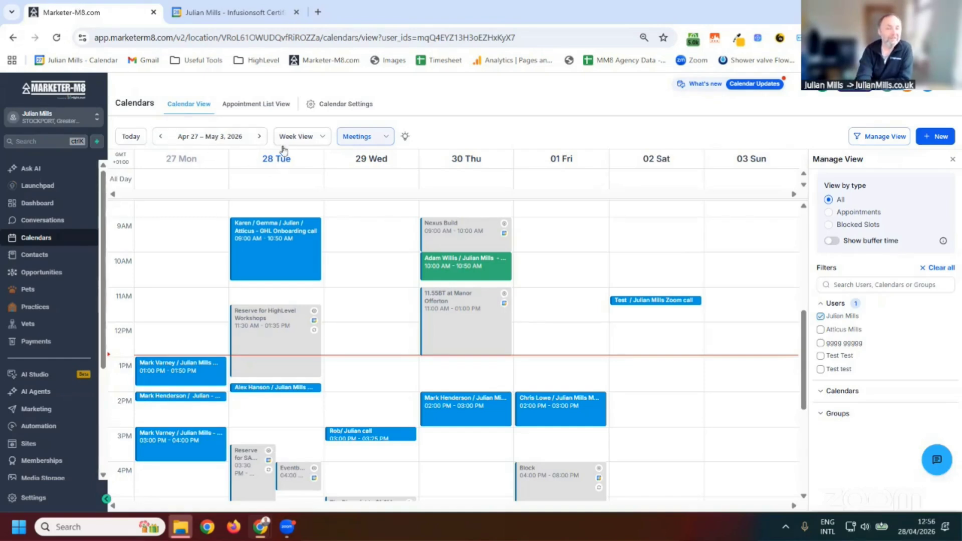
Step: Review the meeting calendars, service listings and rental listings in the calendar settings
left_click(334, 106)
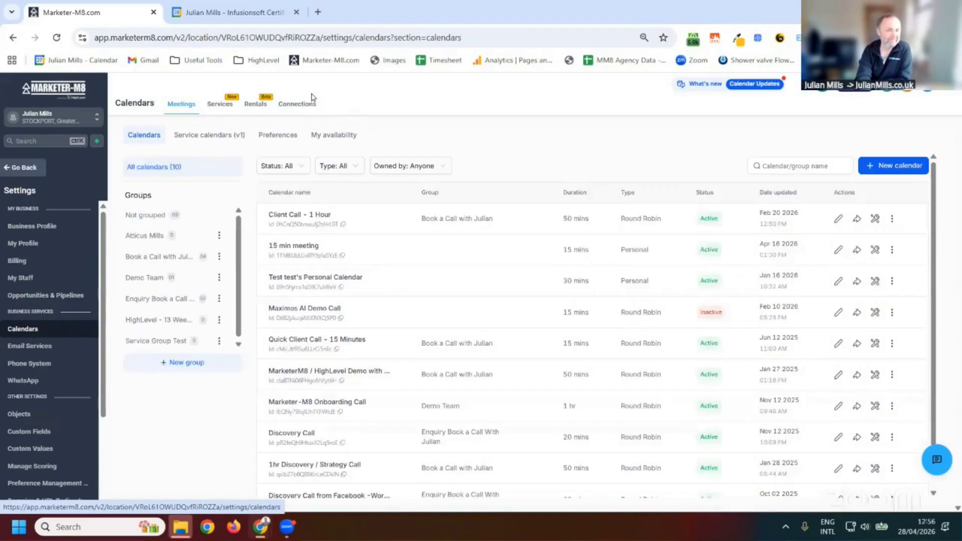
left_click(222, 108)
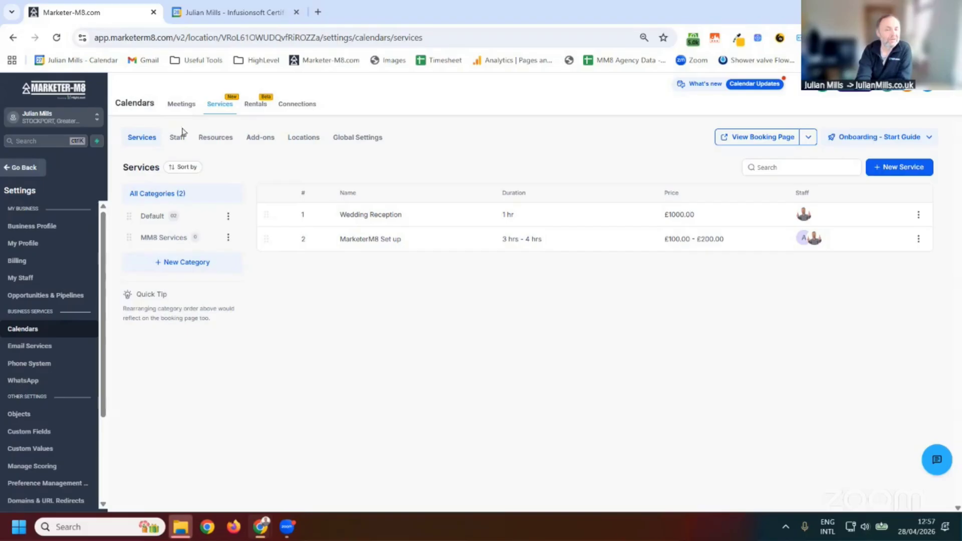
left_click(253, 110)
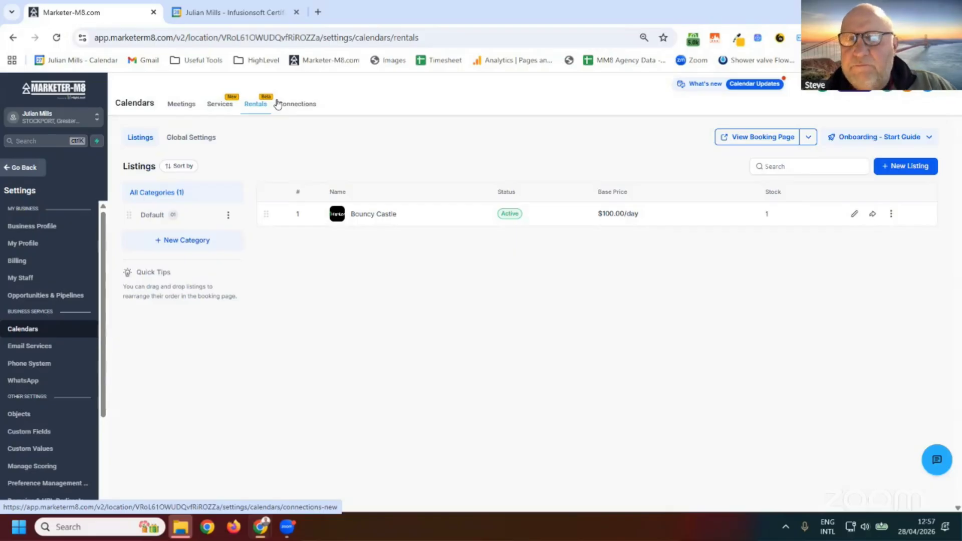
left_click(221, 107)
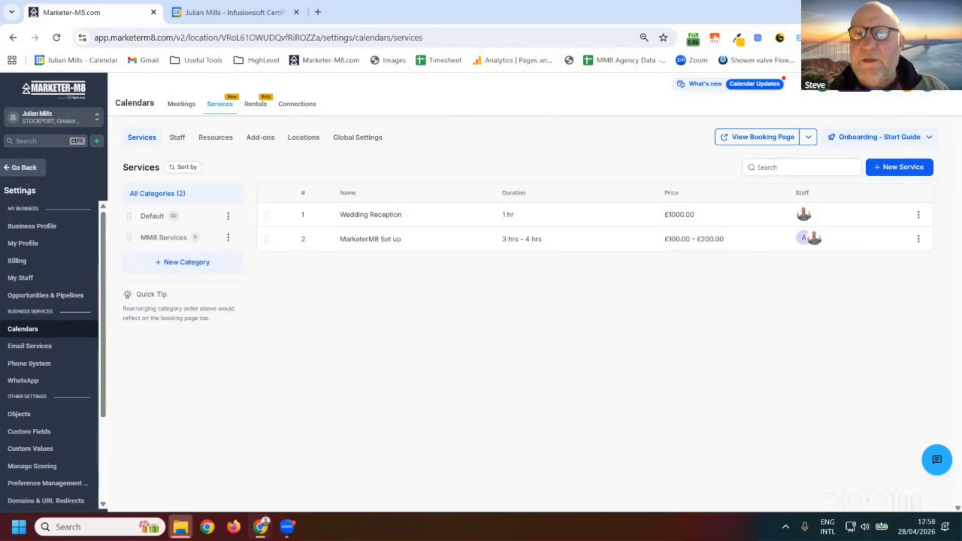
Step: Leave the settings, go to the automation workflow list and create a new blank workflow
left_click(20, 168)
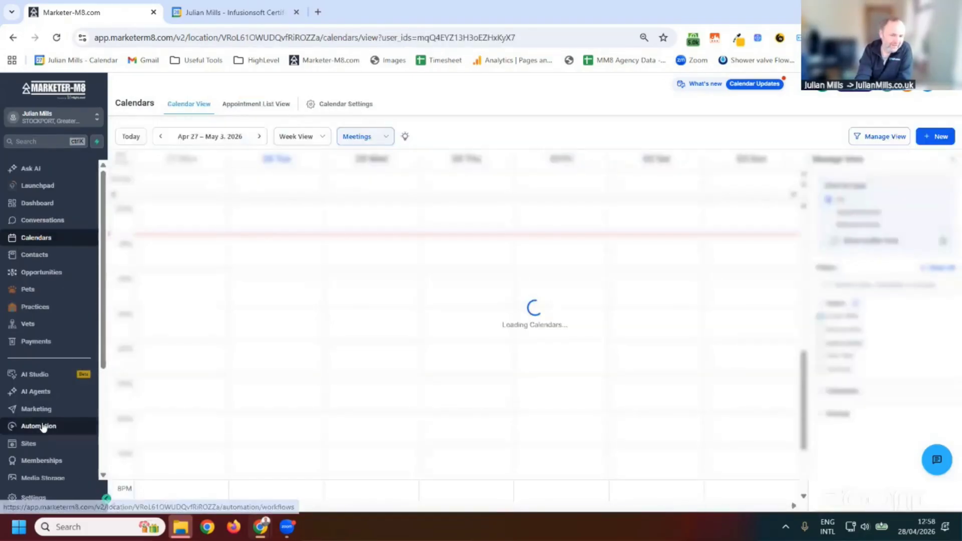
left_click(31, 426)
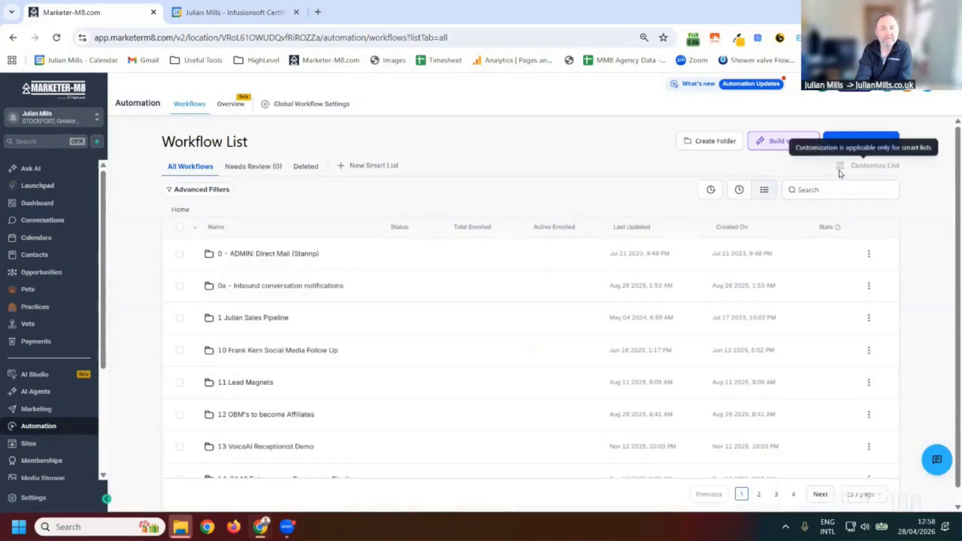
left_click(865, 143)
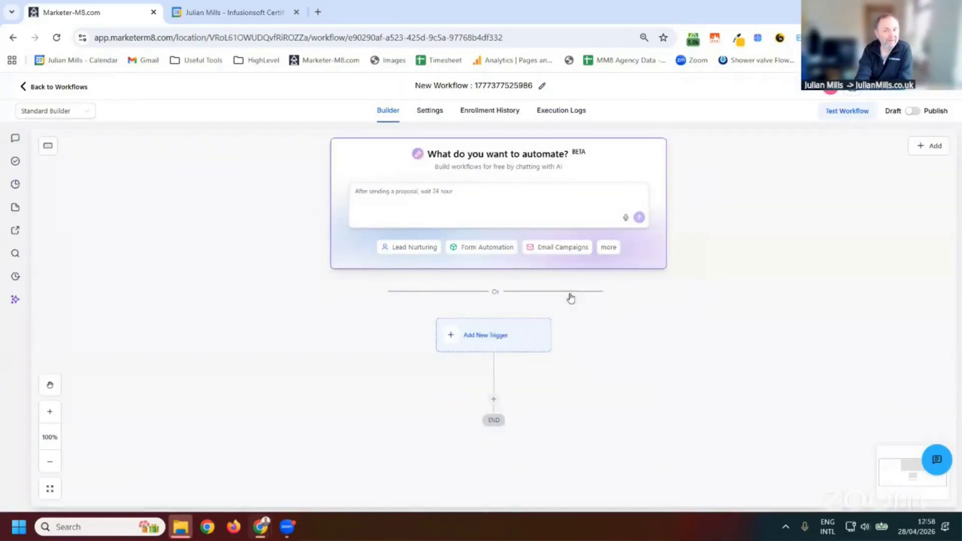
Step: Search the workflow triggers for "contact" and add a Contact Changed trigger
left_click(494, 336)
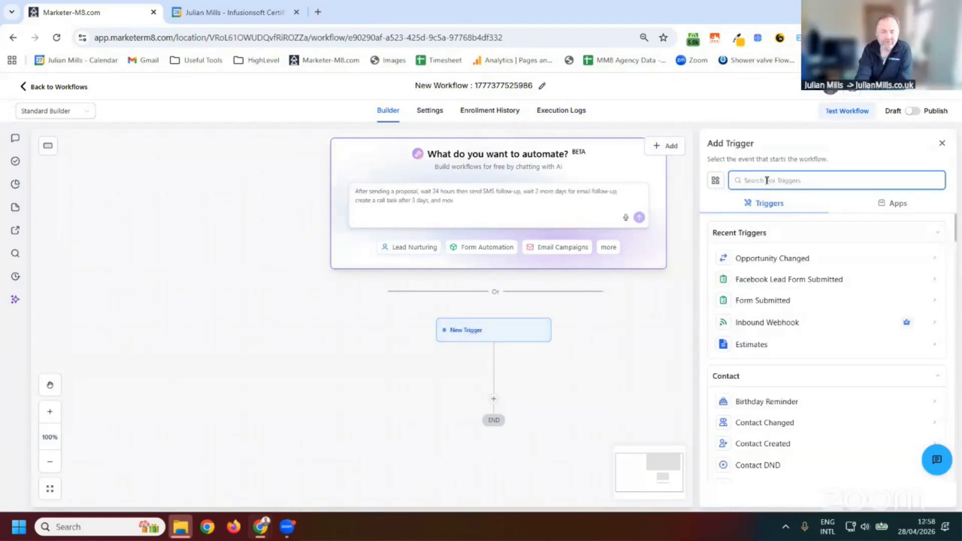
type("c")
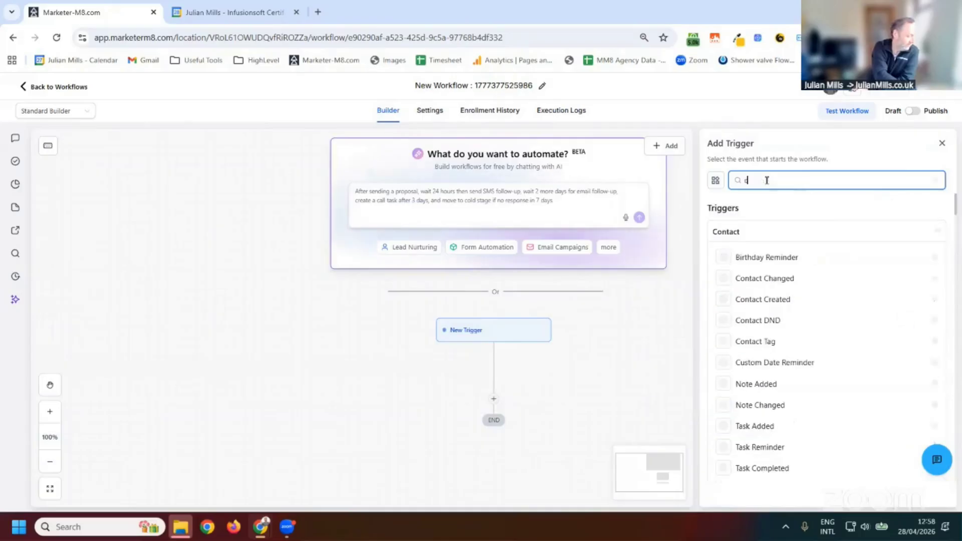
type("ontact")
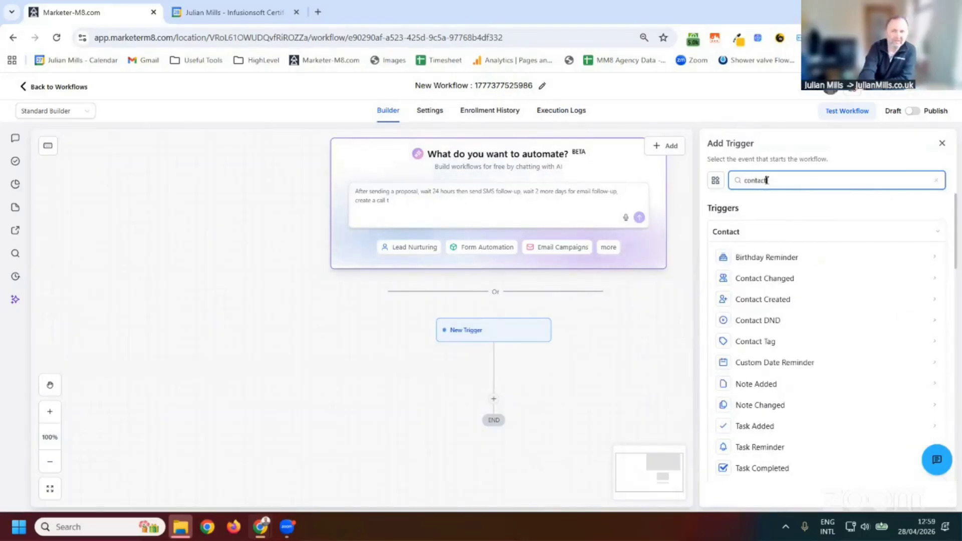
left_click(768, 288)
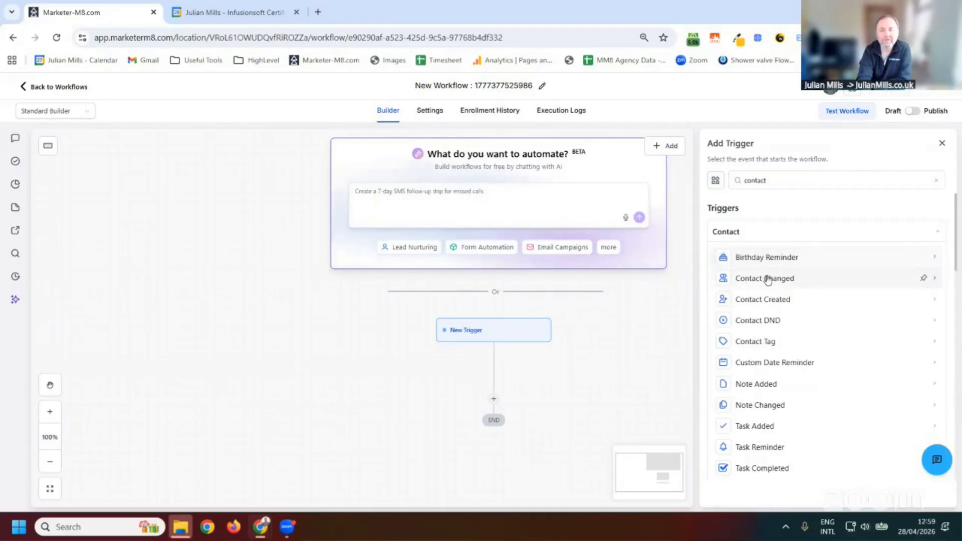
left_click(775, 282)
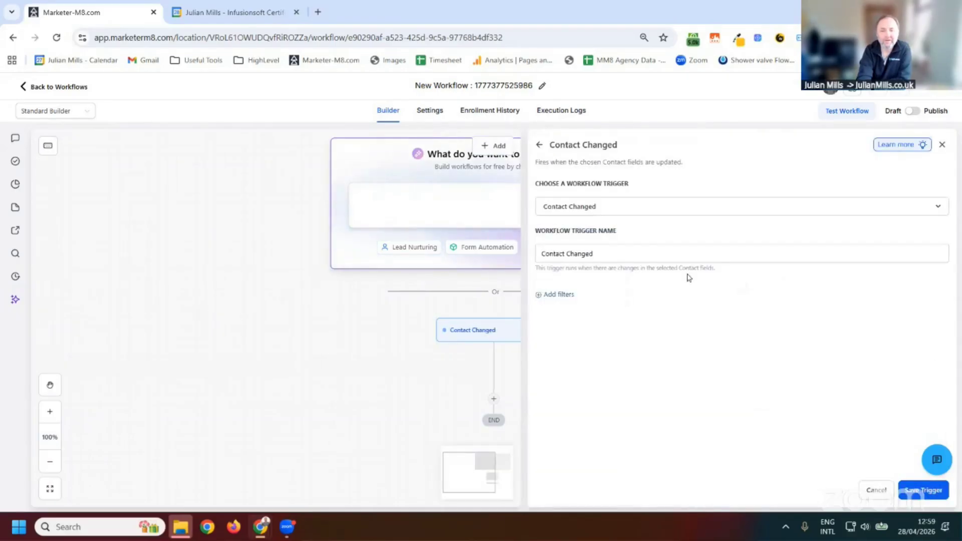
Step: Filter the Contact Changed trigger on the custom field Affiliate Agreement Sign Date with the Has changed operator, and save the trigger
left_click(564, 296)
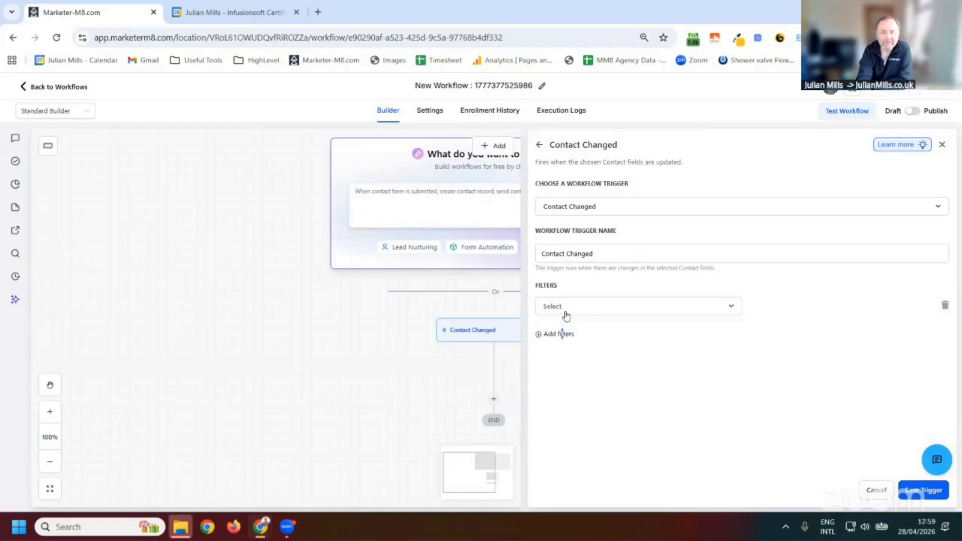
left_click(567, 308)
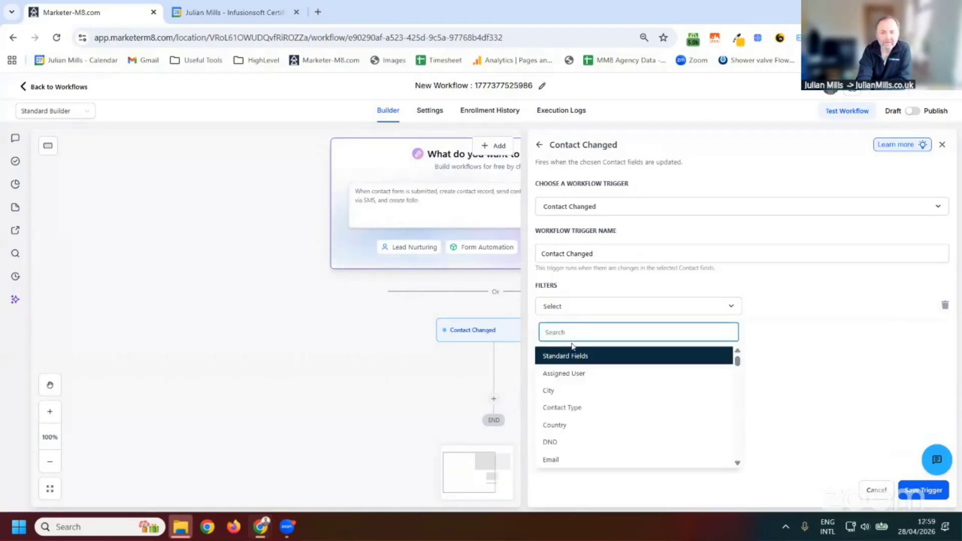
scroll(570, 425, "down", 3)
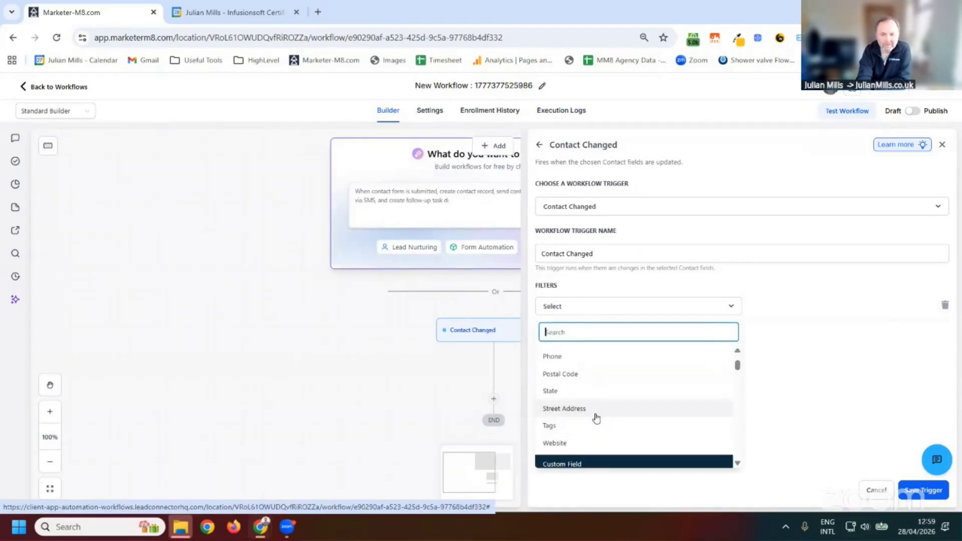
left_click(581, 464)
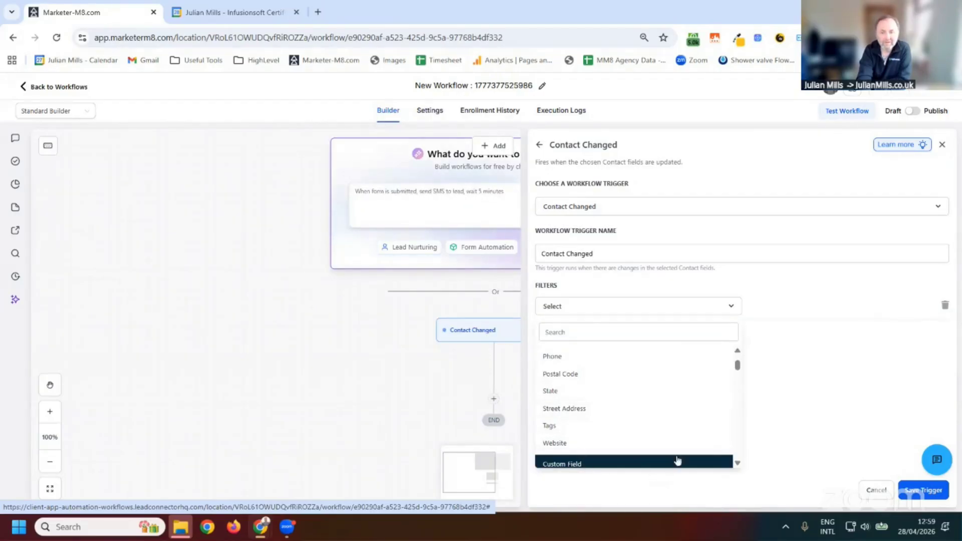
scroll(676, 459, "down", 3)
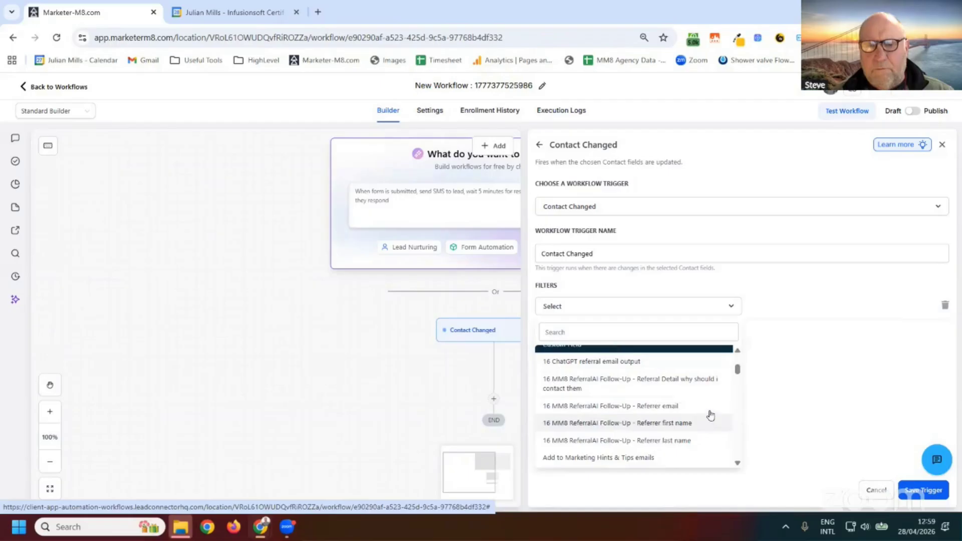
scroll(701, 406, "down", 3)
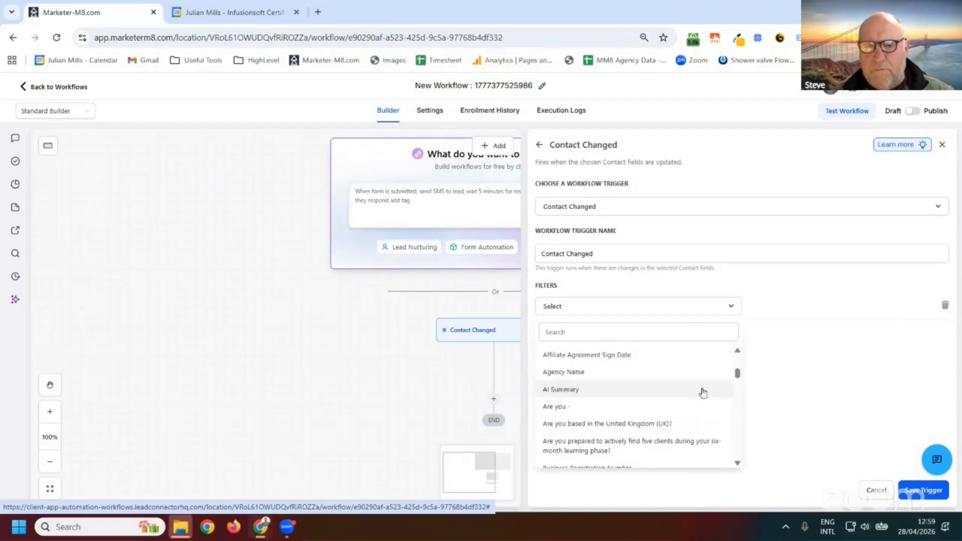
left_click(616, 356)
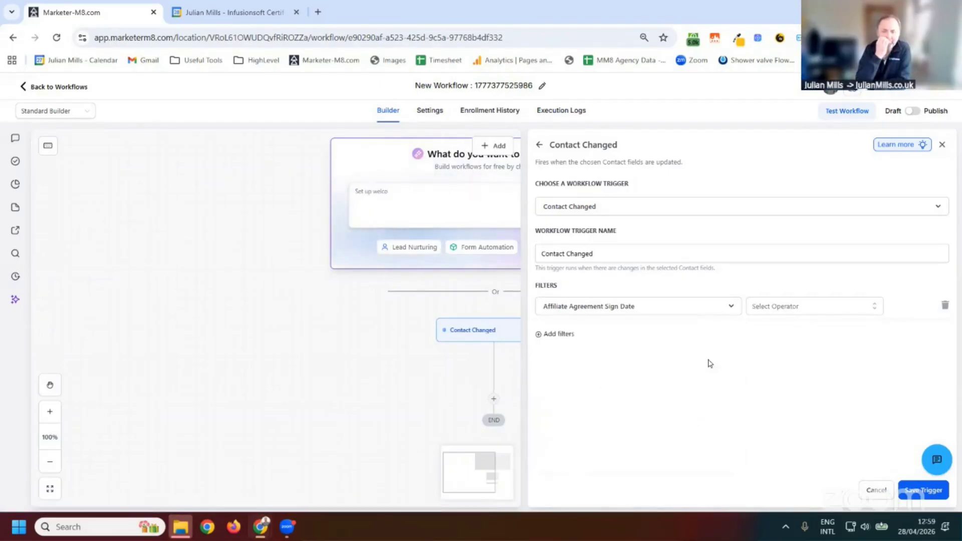
left_click(790, 309)
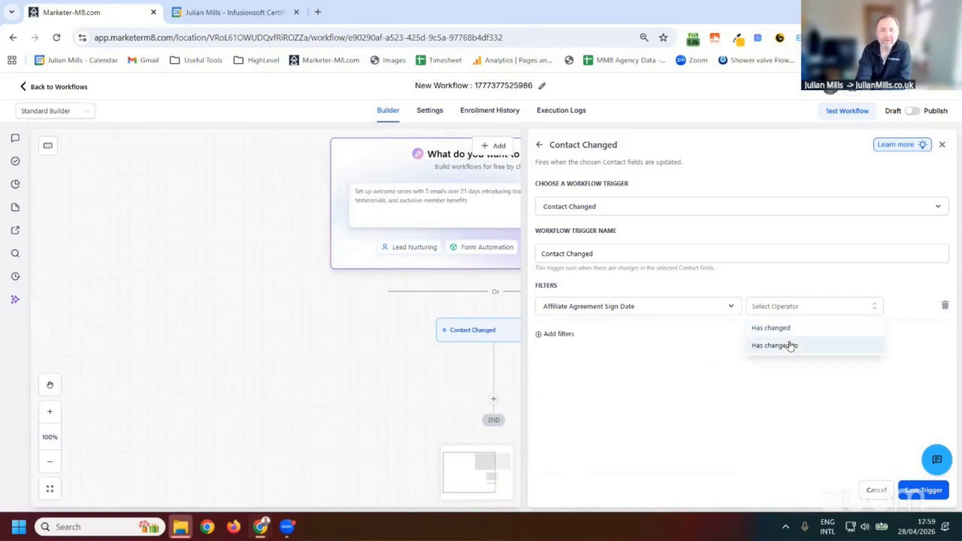
left_click(782, 329)
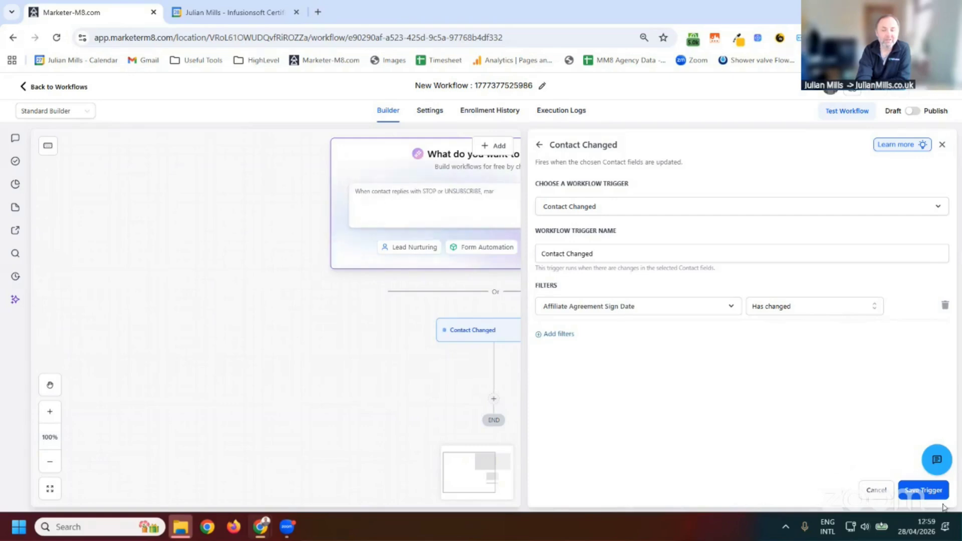
left_click(918, 493)
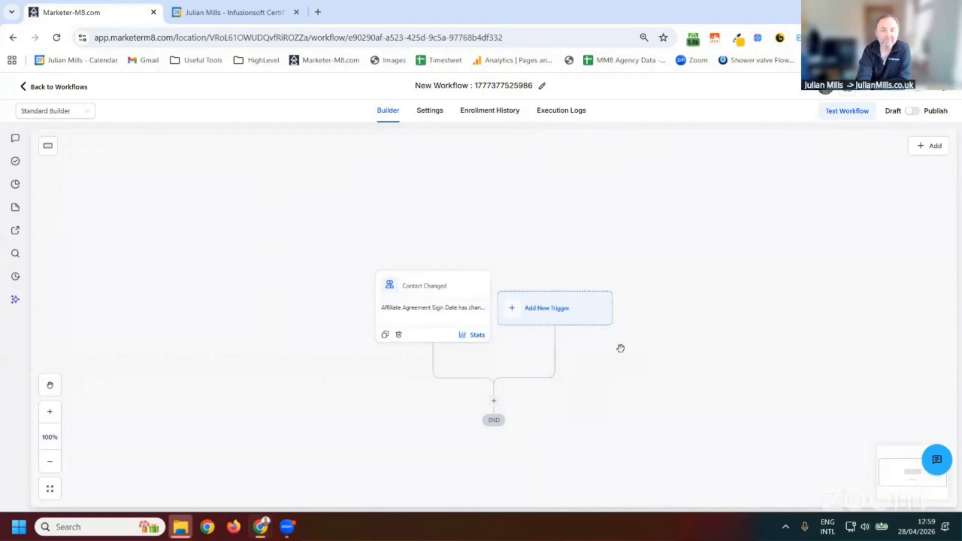
left_click(495, 402)
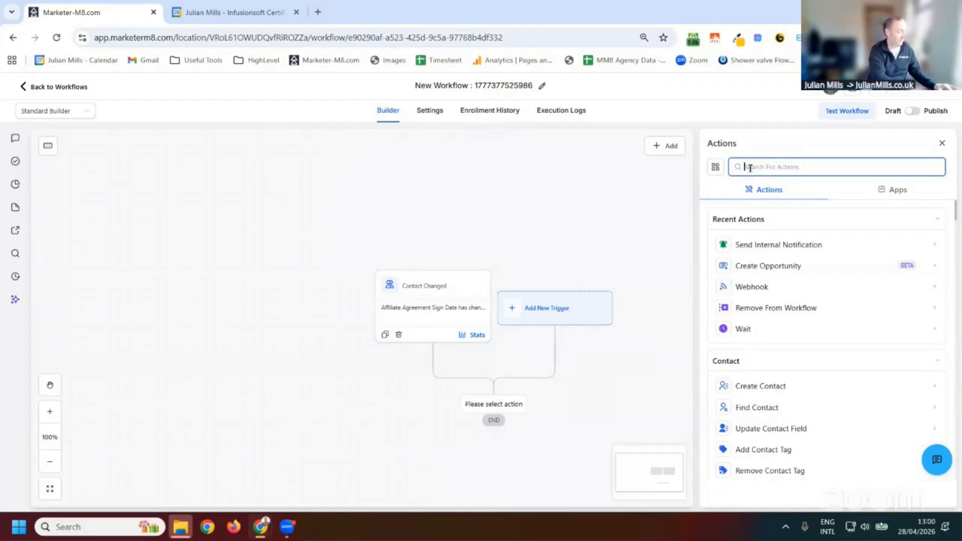
type("wait")
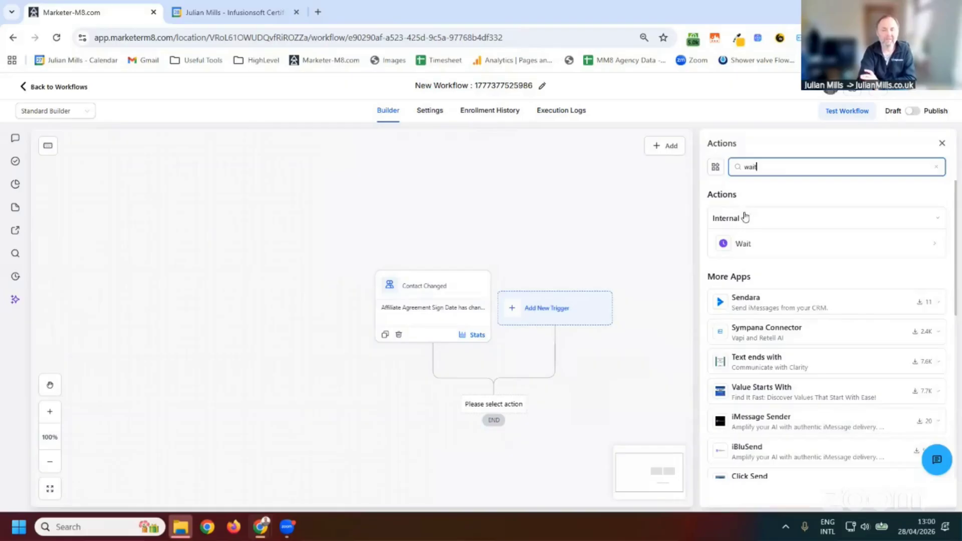
left_click(740, 245)
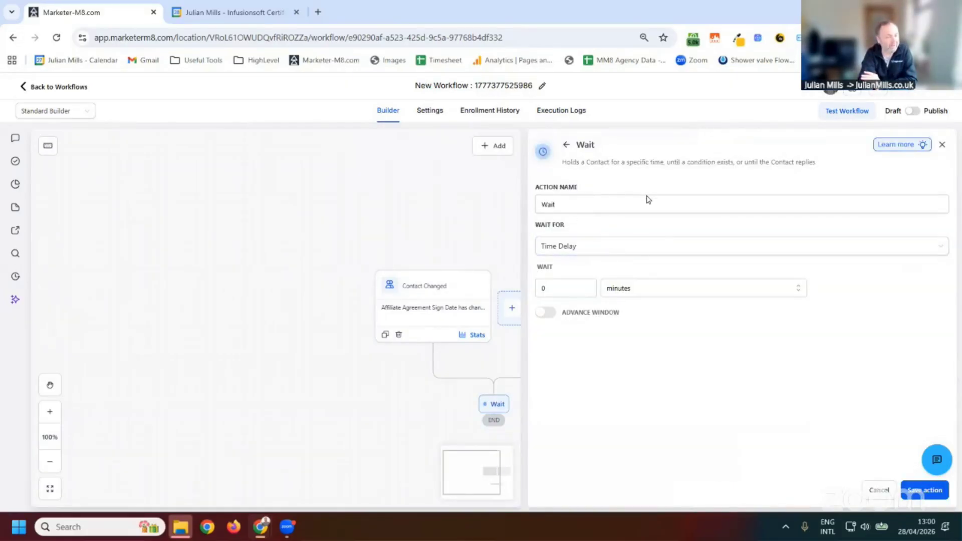
left_click(579, 247)
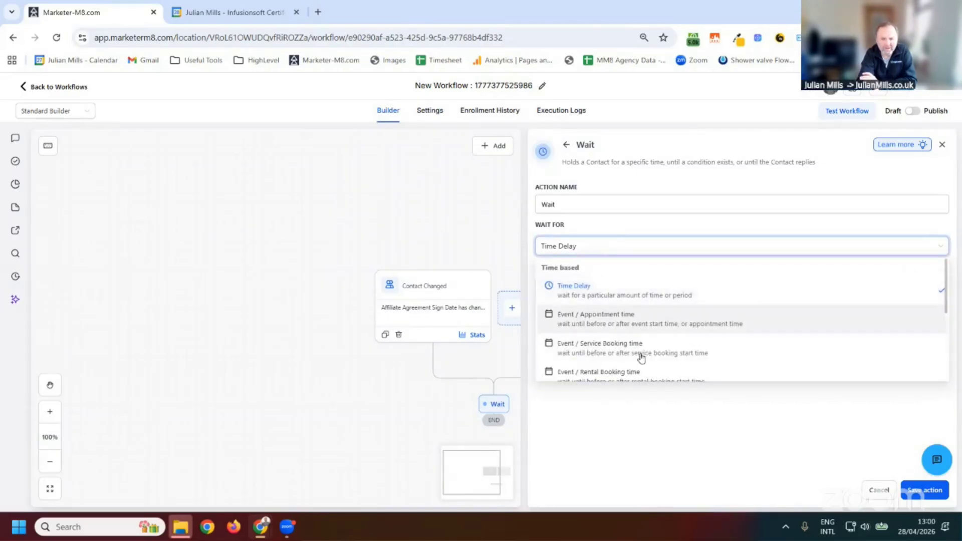
scroll(677, 357, "down", 2)
scroll(686, 360, "down", 1)
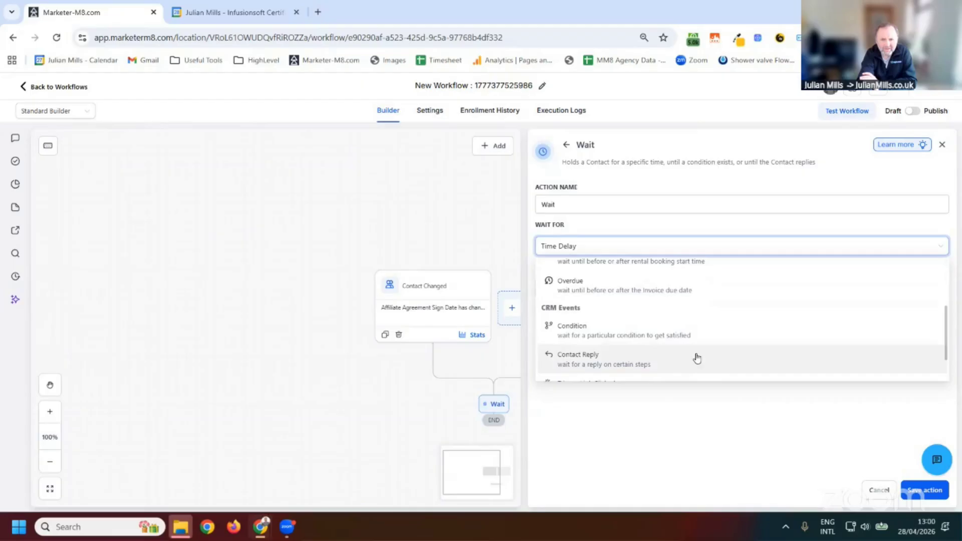
scroll(706, 340, "down", 1)
scroll(711, 343, "up", 1)
scroll(710, 343, "down", 1)
scroll(711, 344, "up", 4)
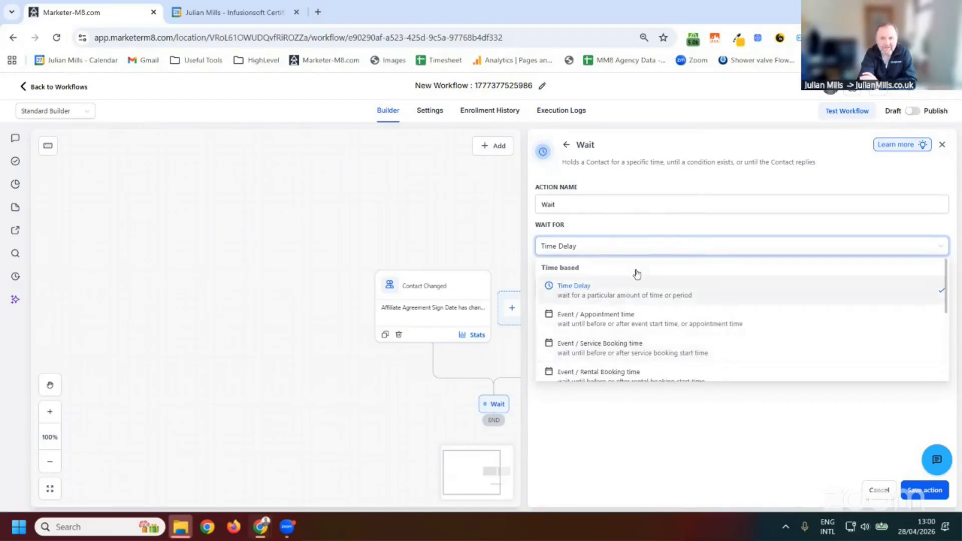
left_click(629, 323)
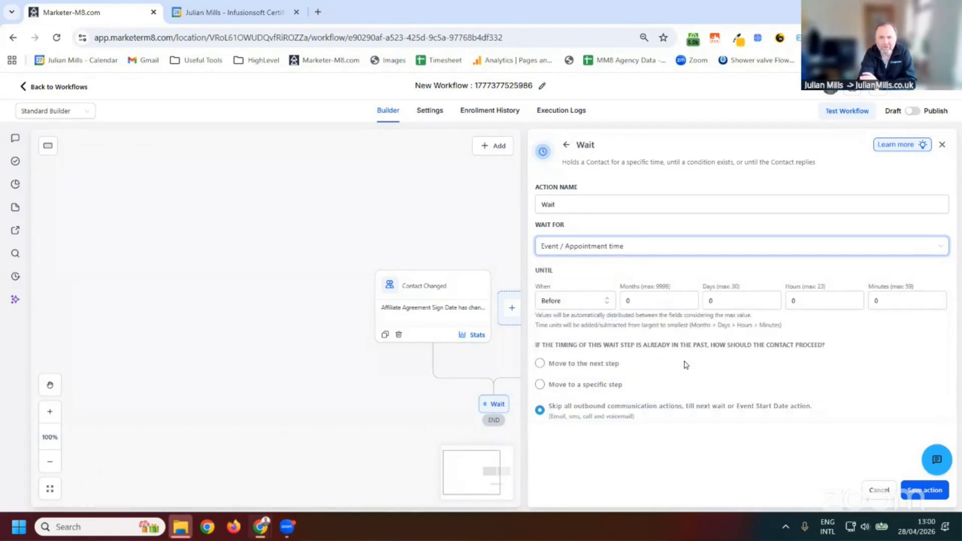
left_click(880, 491)
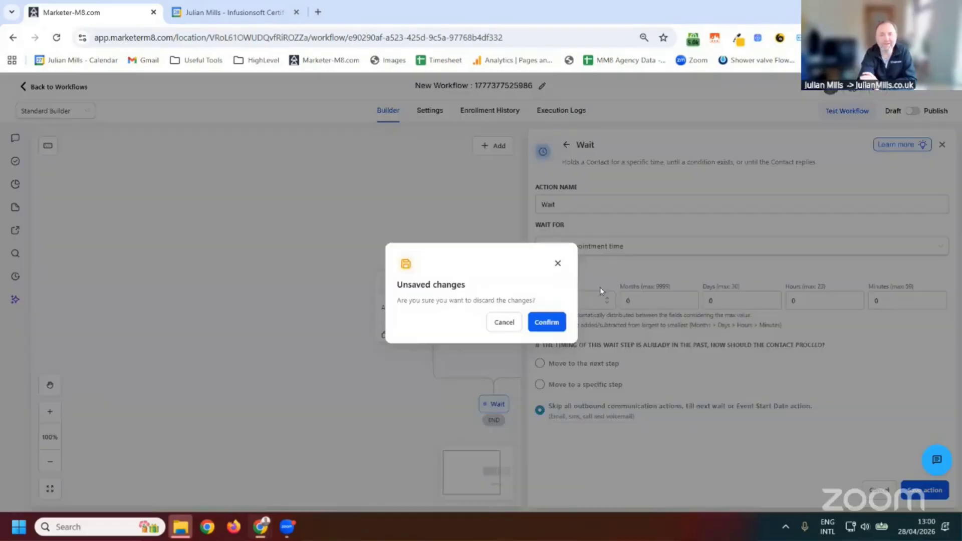
left_click(548, 322)
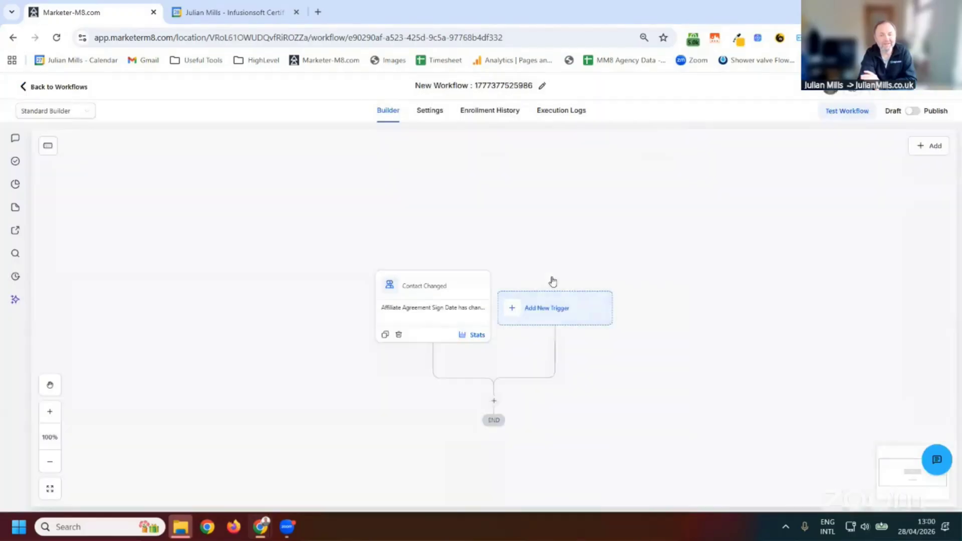
Step: Add a Set Event Start Date action below the trigger and set its type to Custom Field
left_click(494, 401)
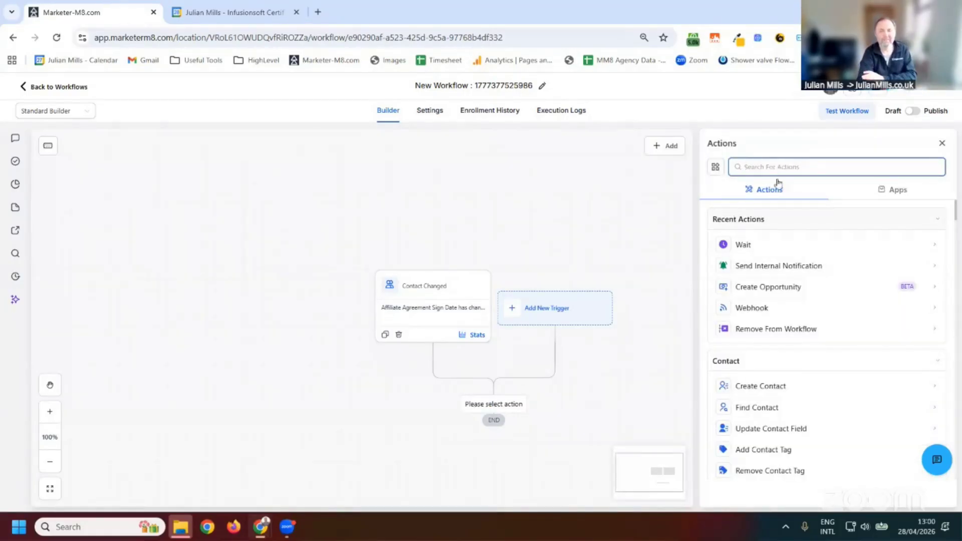
type("event")
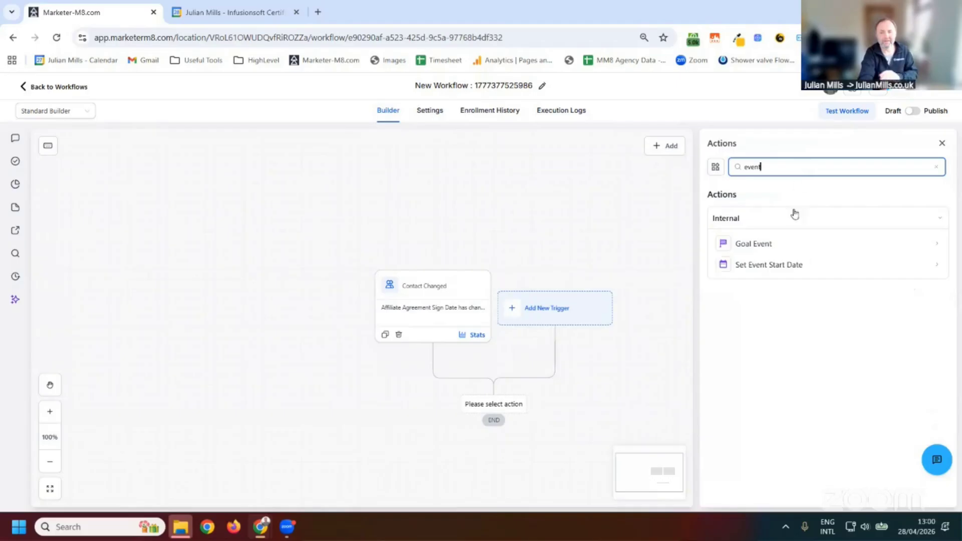
left_click(783, 268)
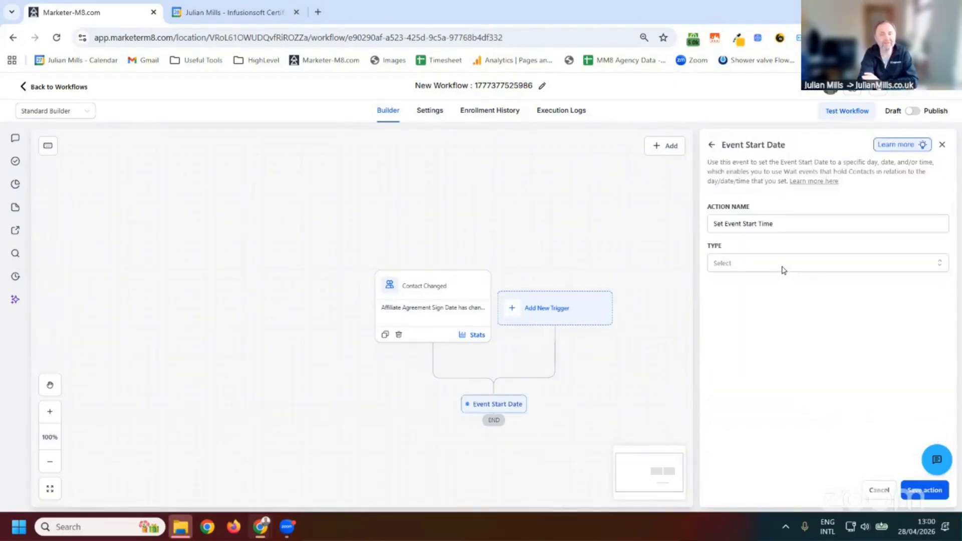
left_click(773, 266)
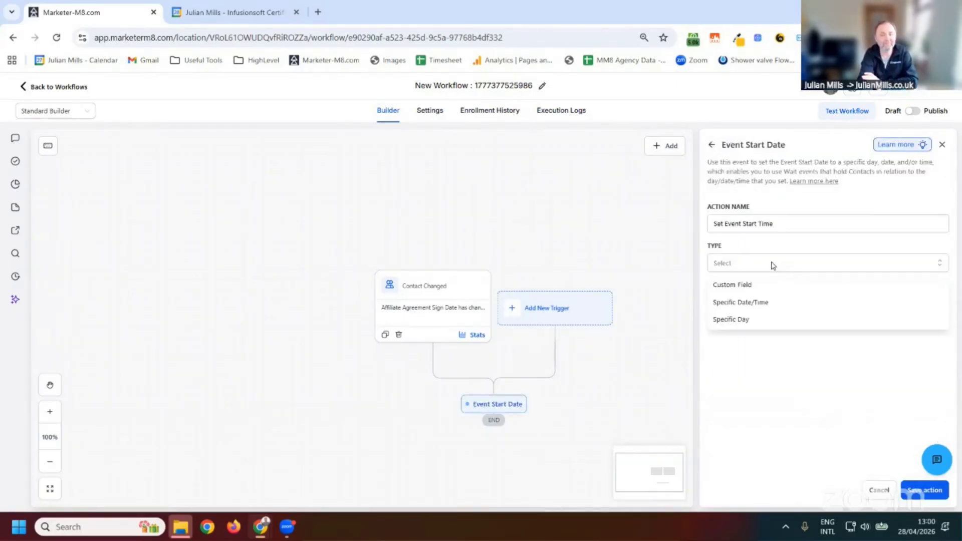
left_click(732, 286)
left_click(759, 298)
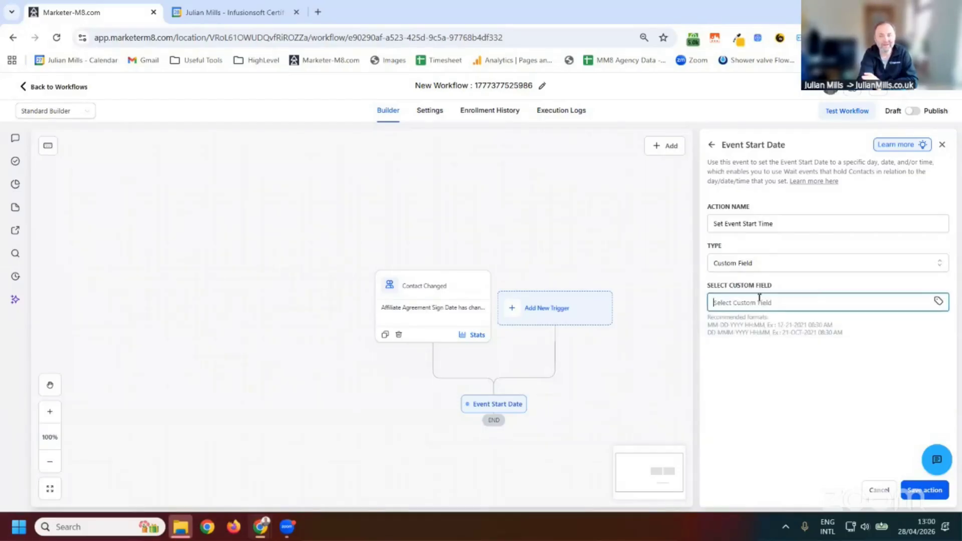
Step: Insert the custom value 6.10 - Online Courses Date from the Workshop Dates folder as the event start date field, and save the action
left_click(937, 302)
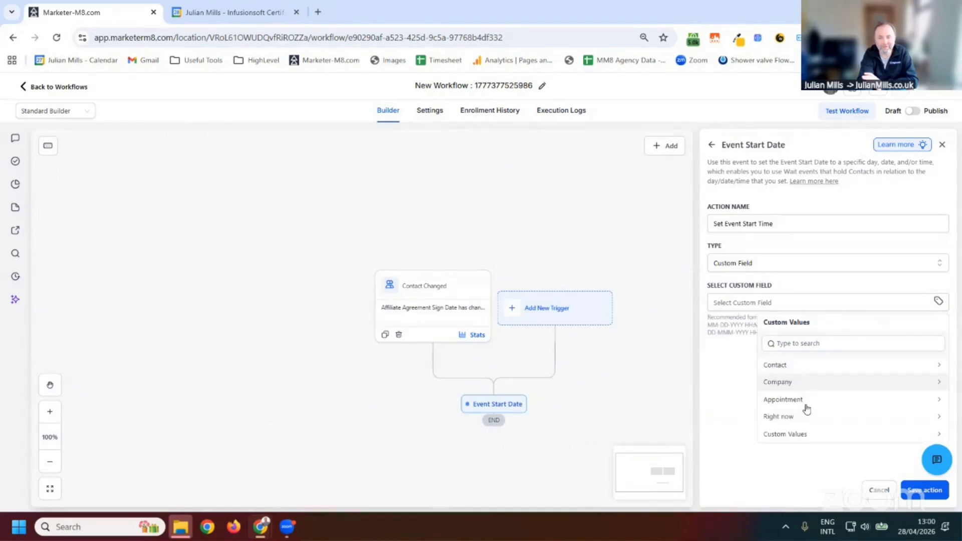
left_click(806, 435)
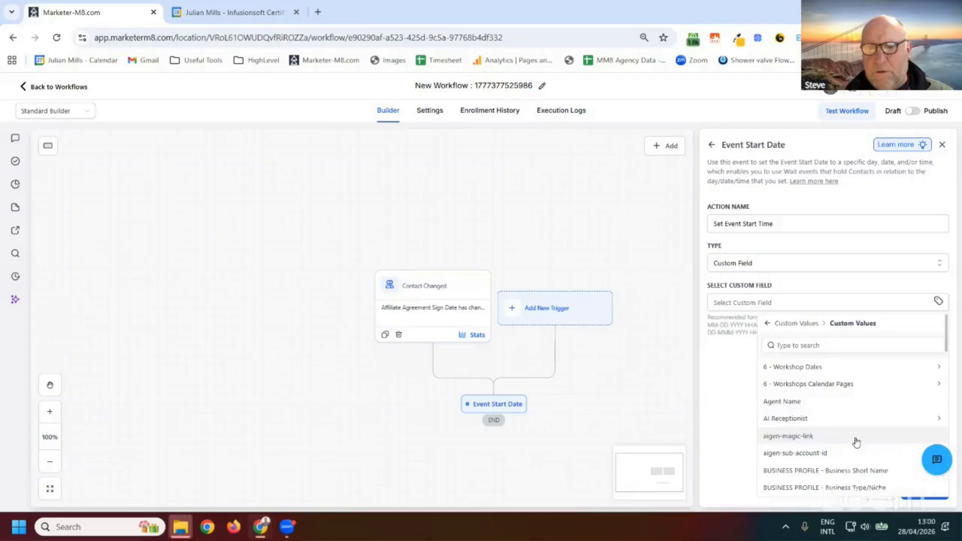
scroll(859, 438, "down", 3)
scroll(892, 467, "down", 5)
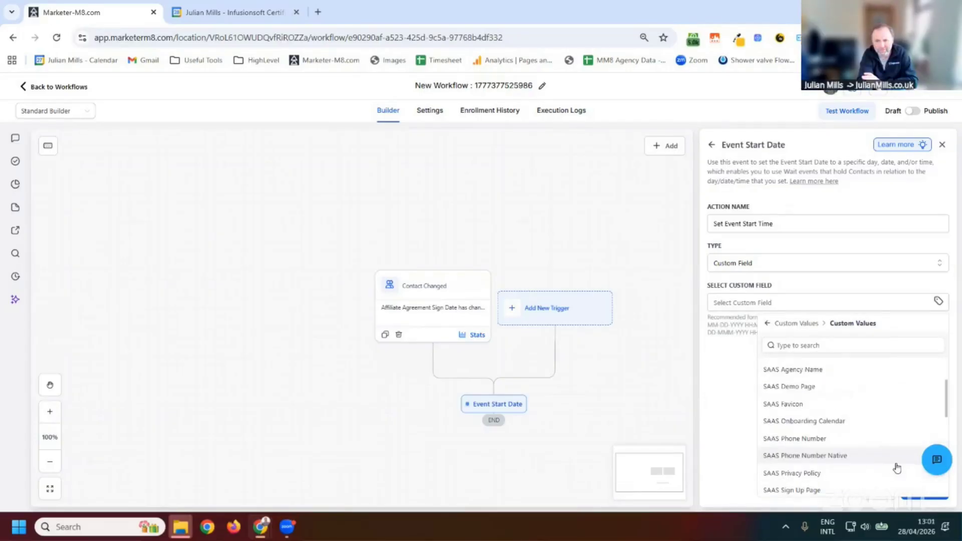
scroll(861, 431, "down", 3)
scroll(878, 442, "up", 3)
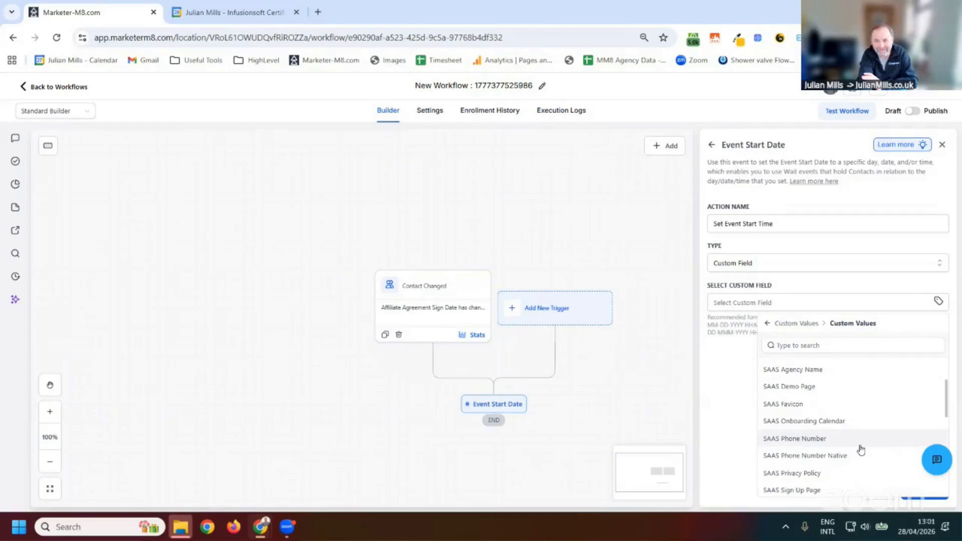
scroll(859, 450, "down", 3)
scroll(863, 459, "down", 3)
scroll(863, 461, "down", 3)
scroll(845, 457, "up", 9)
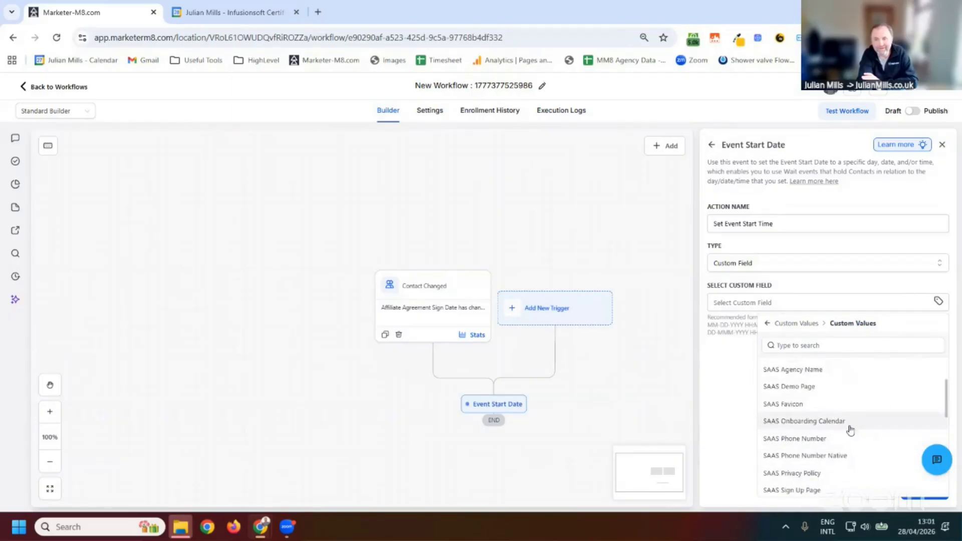
scroll(848, 425, "up", 10)
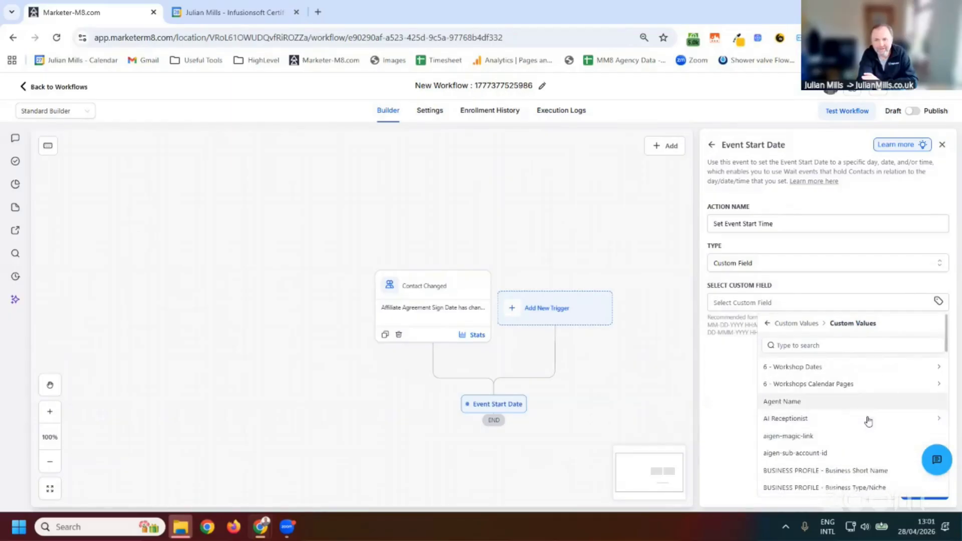
left_click(796, 368)
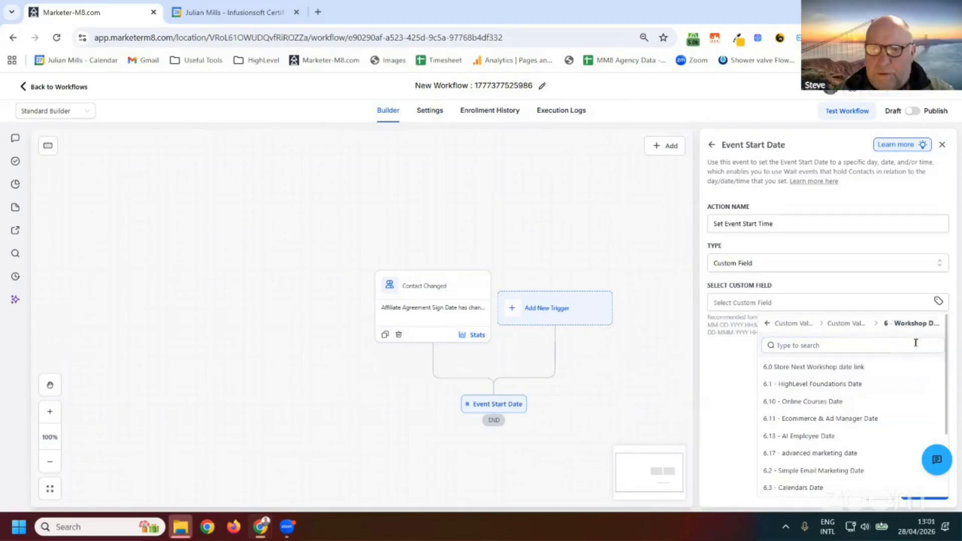
left_click(825, 403)
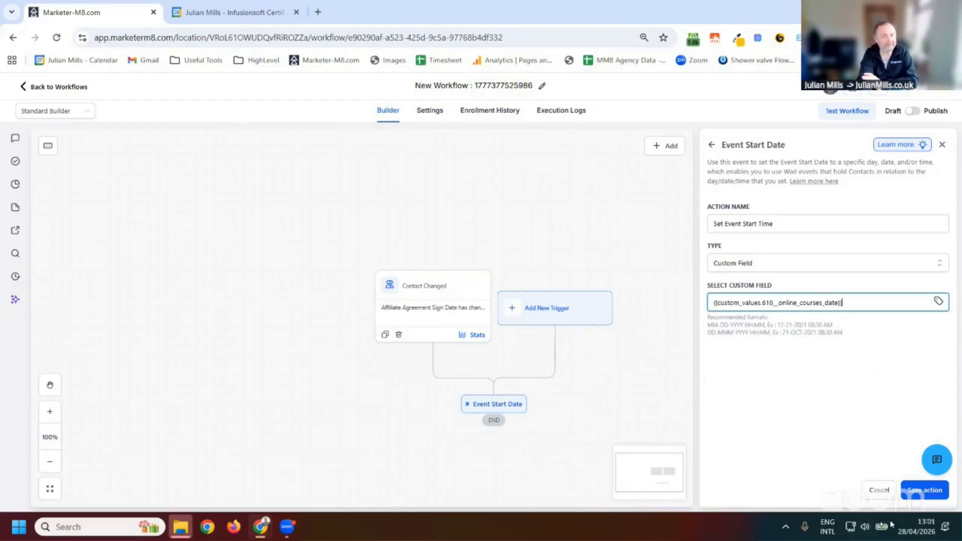
left_click(920, 491)
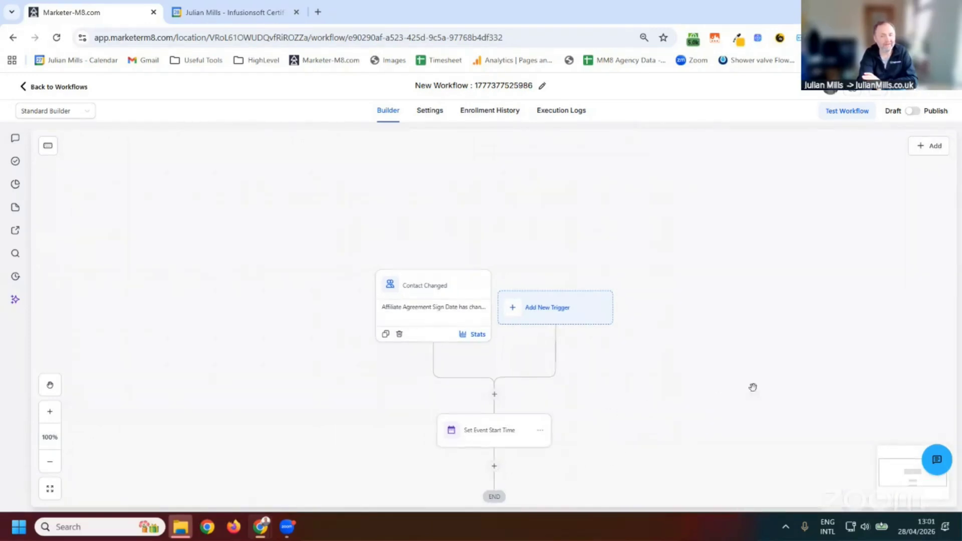
Step: Add a Wait action below Set Event Start Time and make it wait for Event / Appointment time
scroll(835, 406, "down", 1)
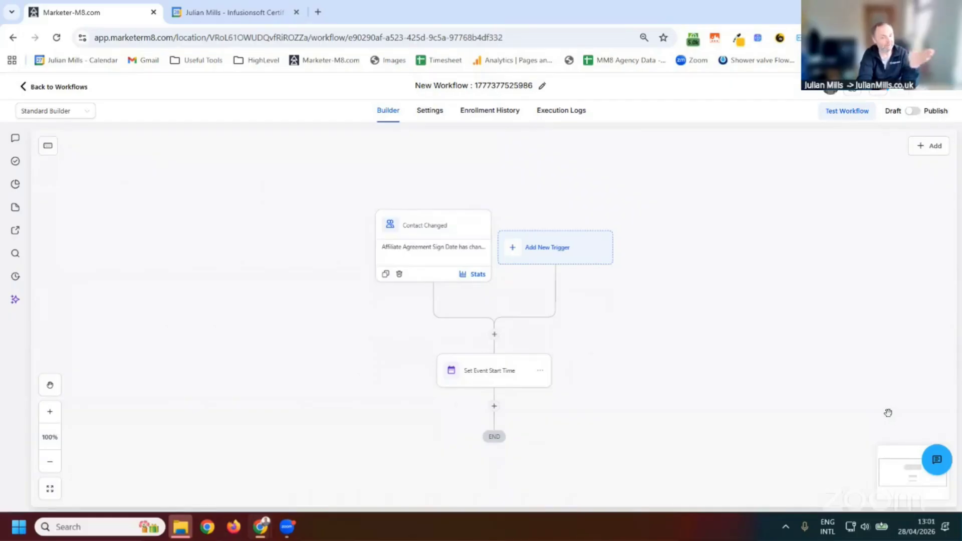
left_click(494, 406)
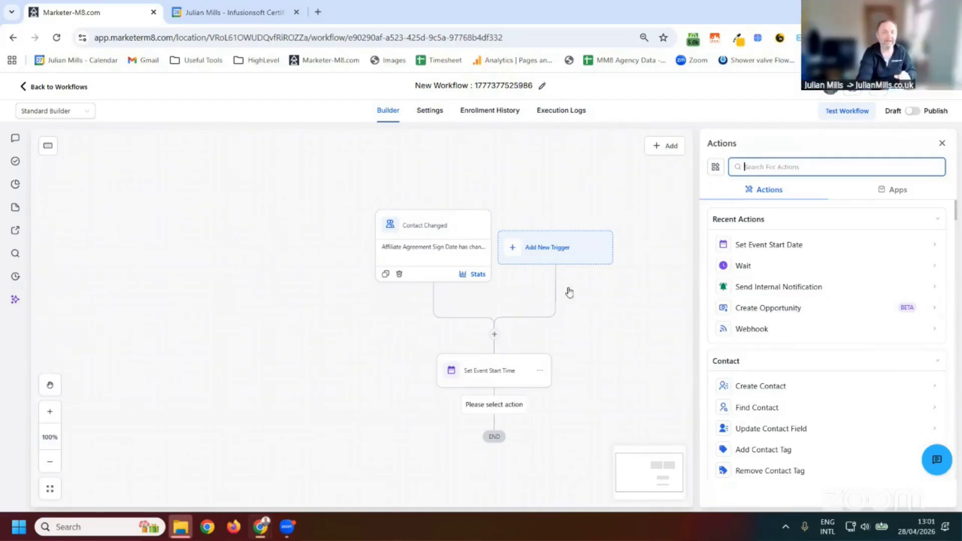
left_click(743, 271)
left_click(600, 249)
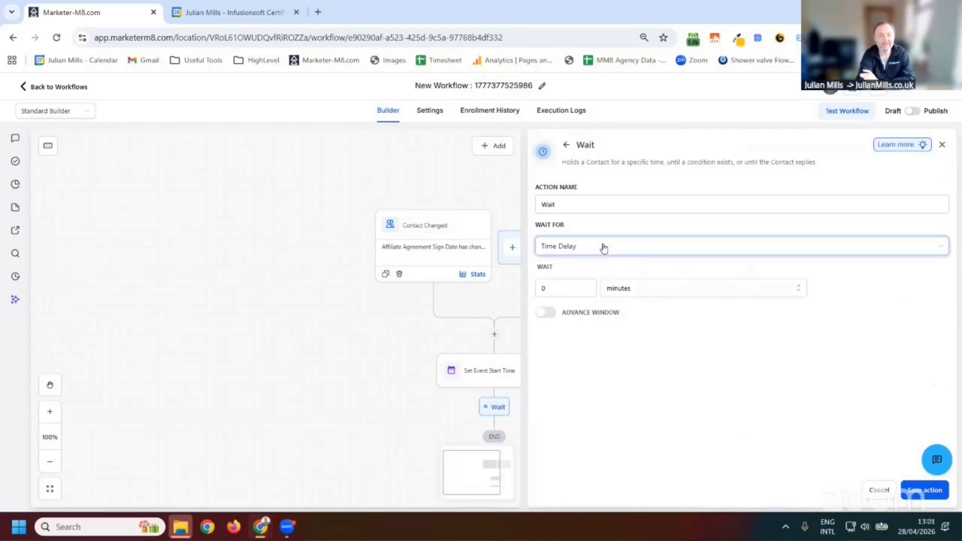
left_click(581, 317)
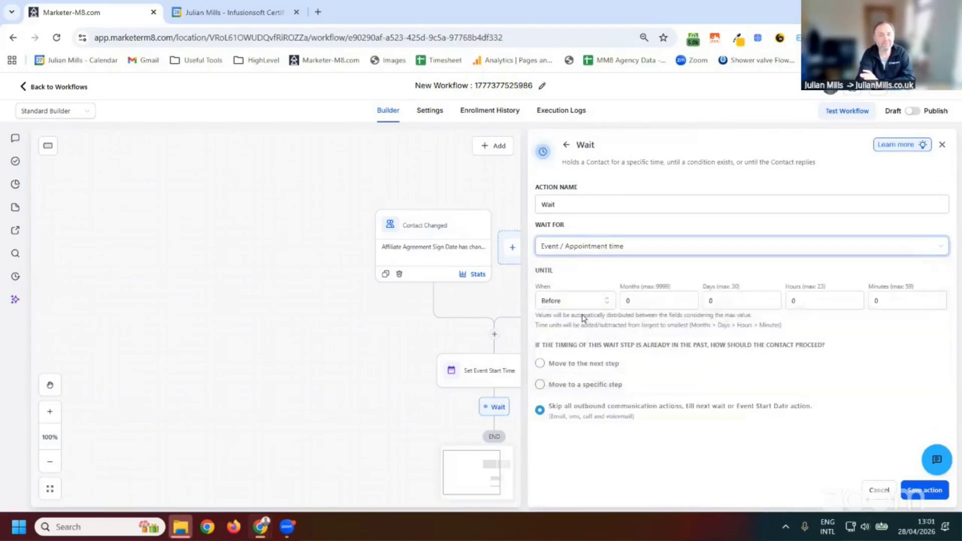
Step: Set the wait to end 12 months after the event time and save the action
left_click(583, 302)
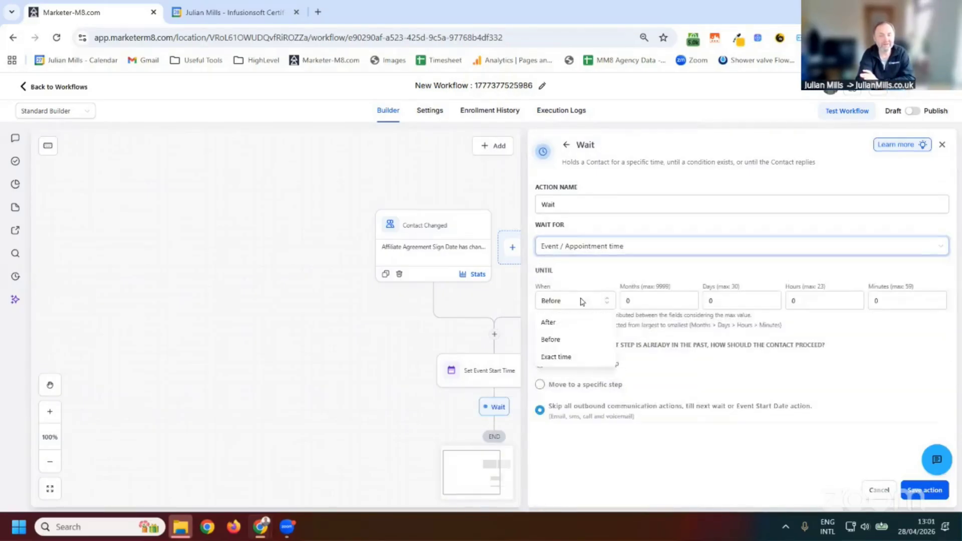
left_click(558, 326)
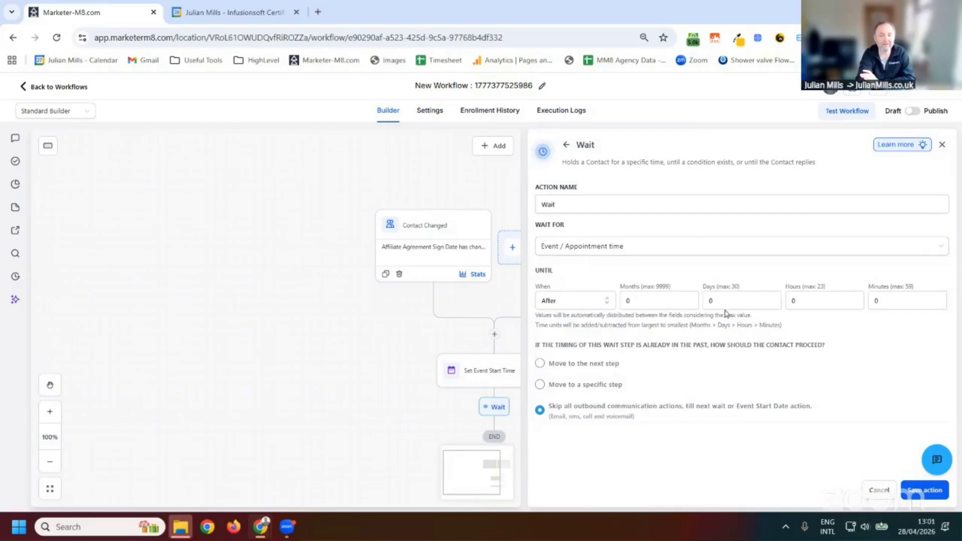
double_click(635, 300)
type("12")
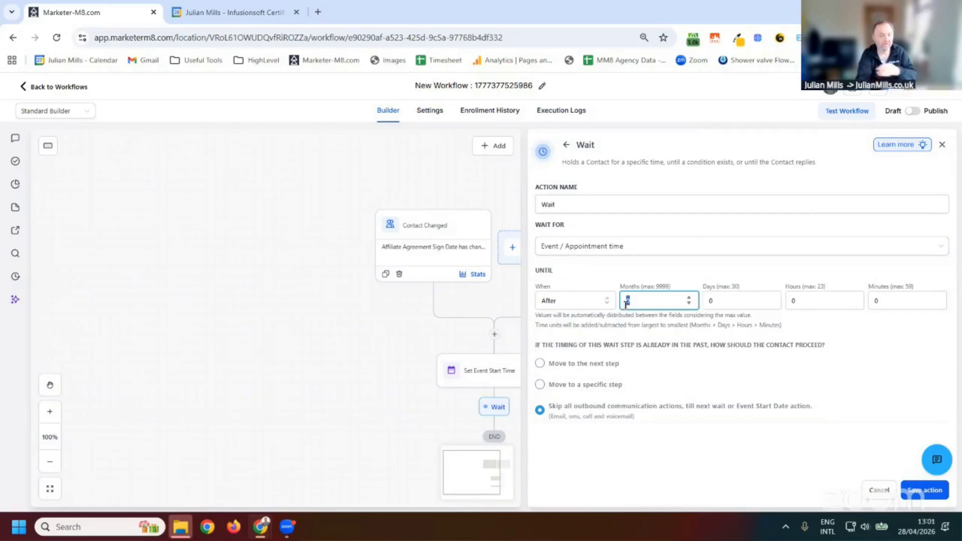
left_click(920, 494)
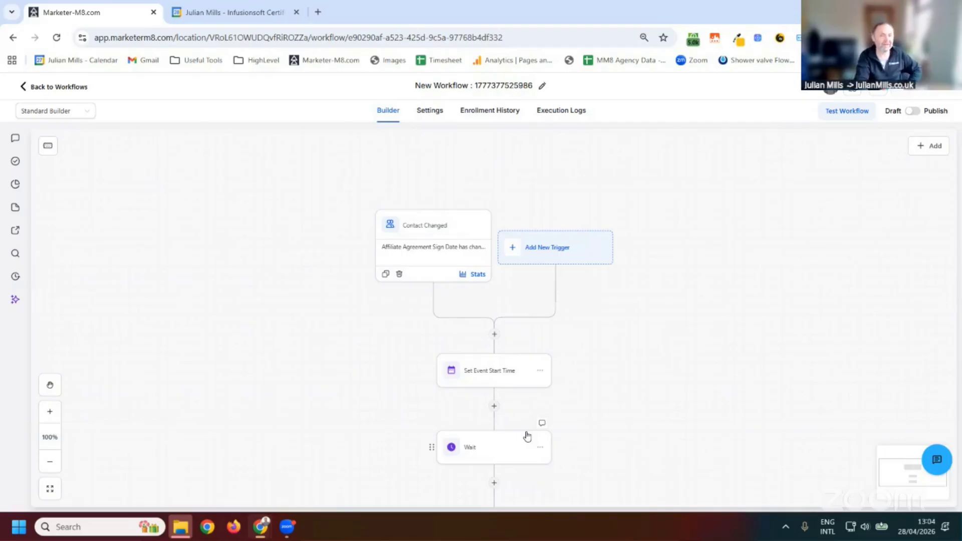
Step: Switch to Google Calendar and review the bookings for the week of 4 May 2026 and the list of calendars
left_click(246, 13)
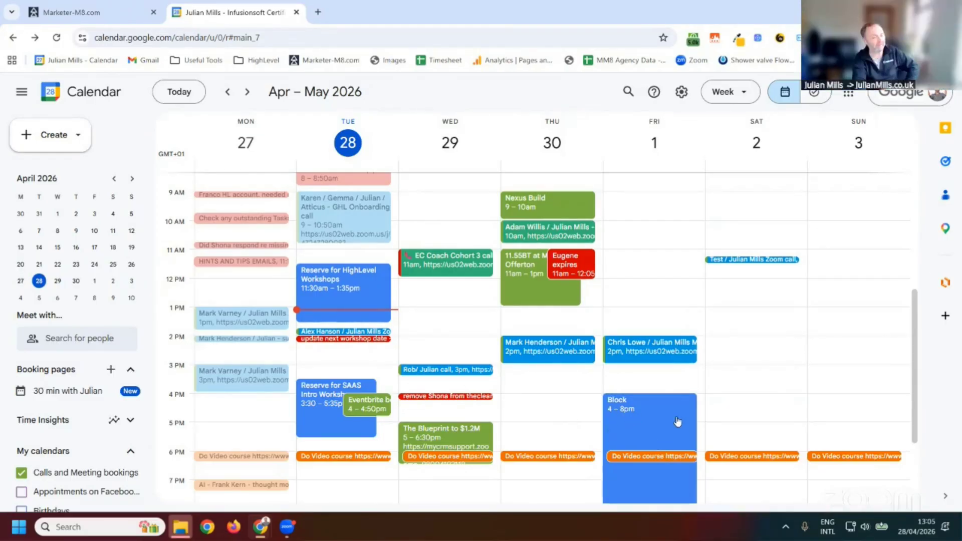
left_click(248, 91)
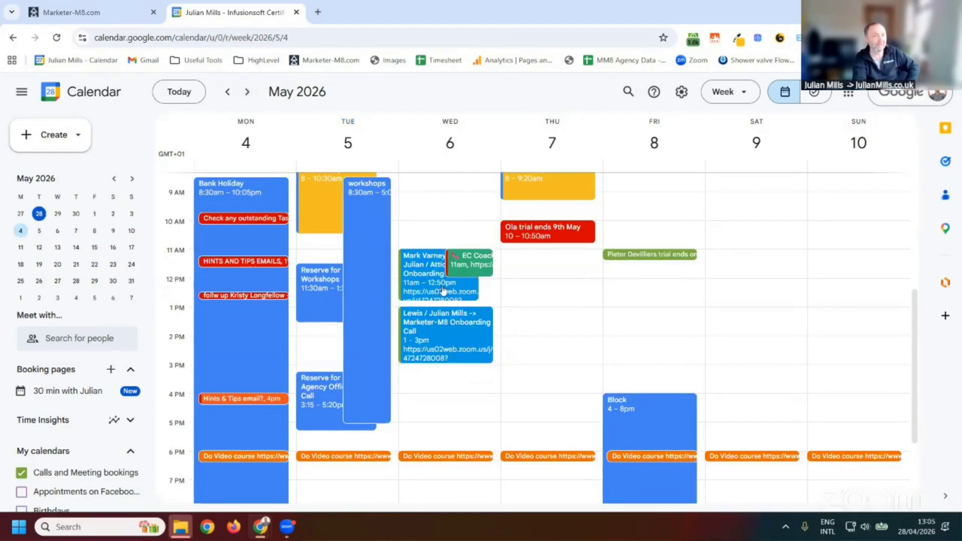
scroll(436, 290, "up", 3)
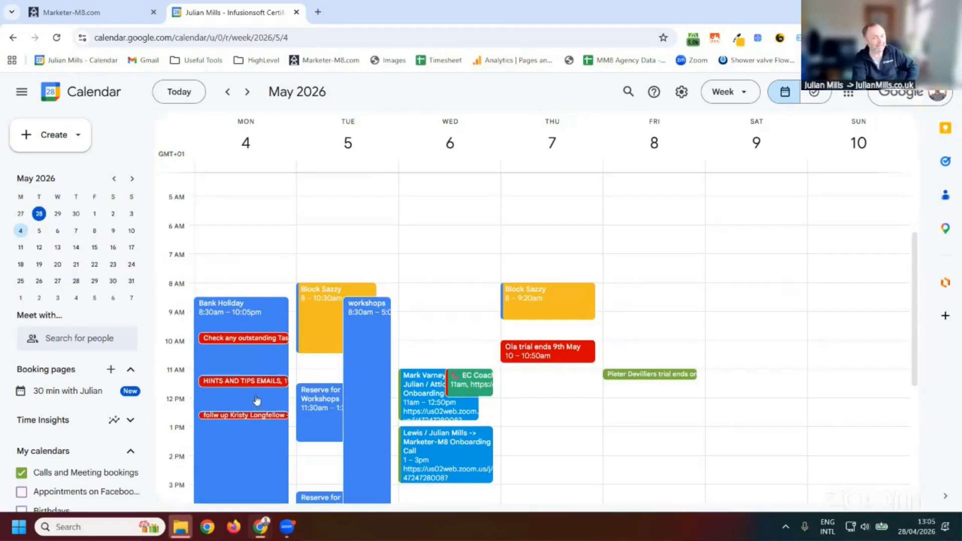
scroll(101, 351, "down", 4)
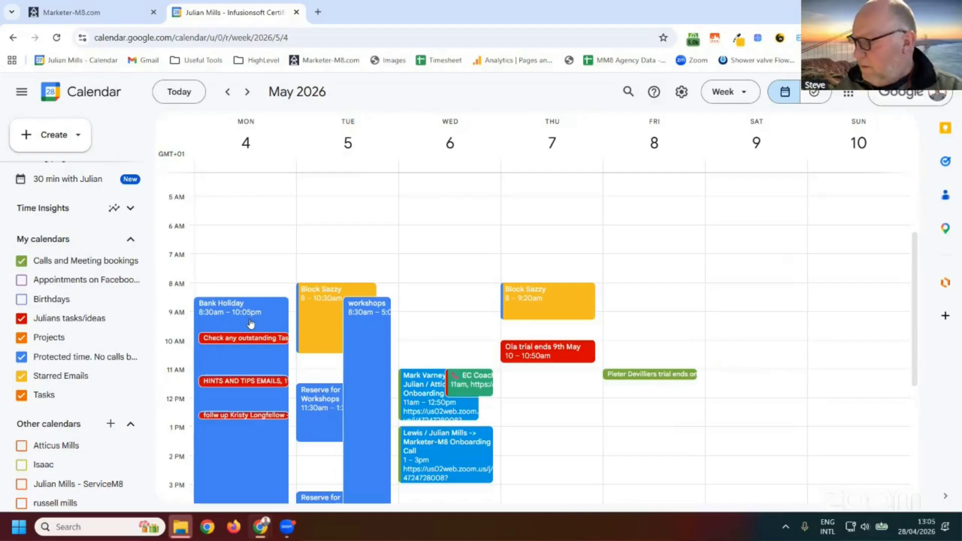
scroll(238, 373, "down", 3)
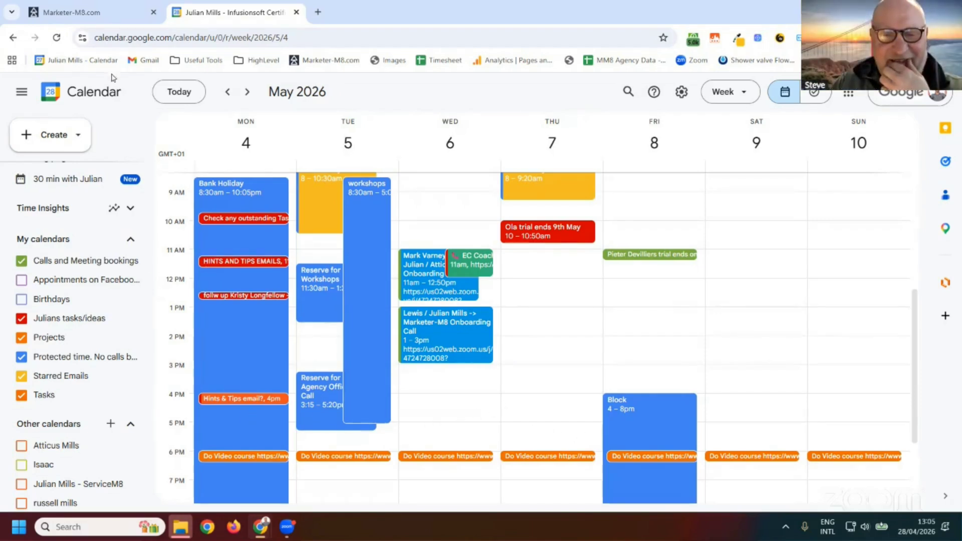
Step: Switch back to Marketer-M8 and leave the workflow builder for the workflow list
left_click(107, 11)
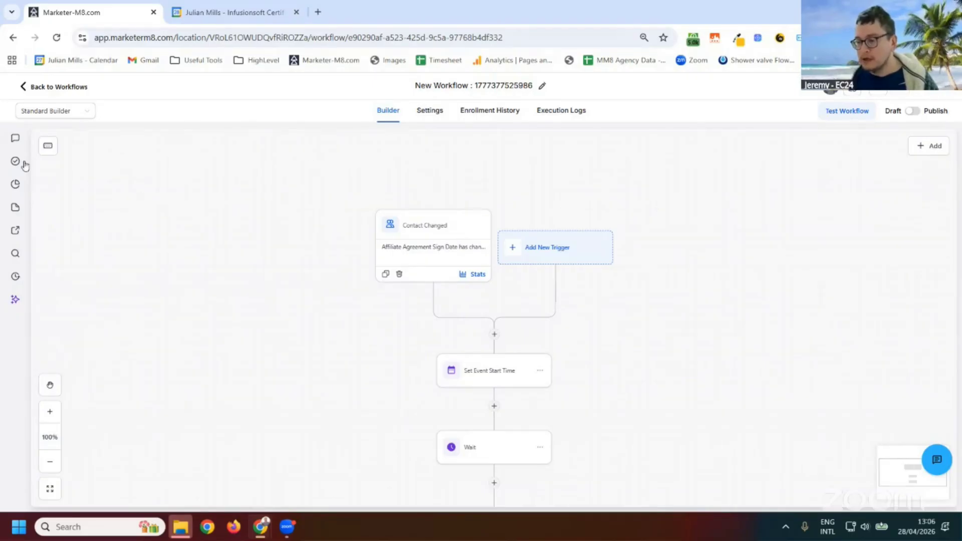
left_click(24, 90)
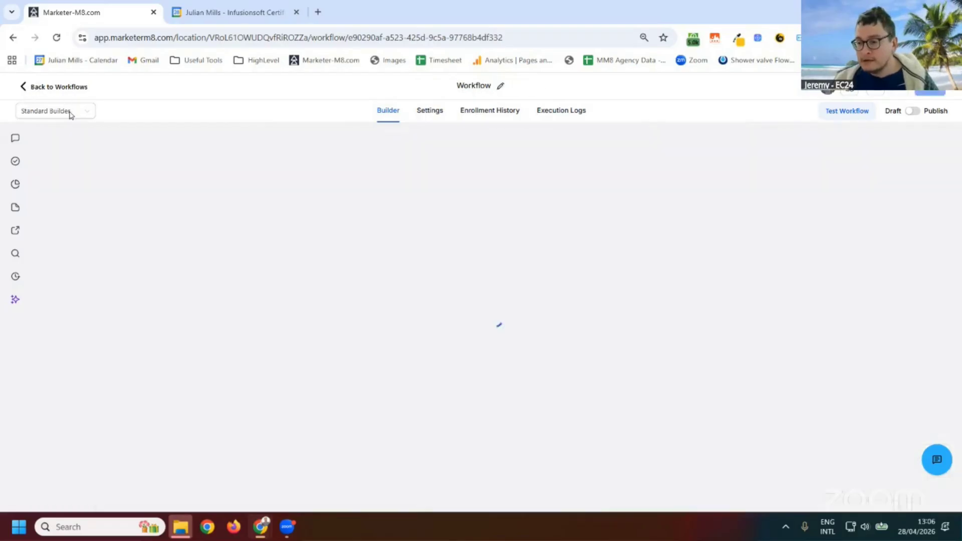